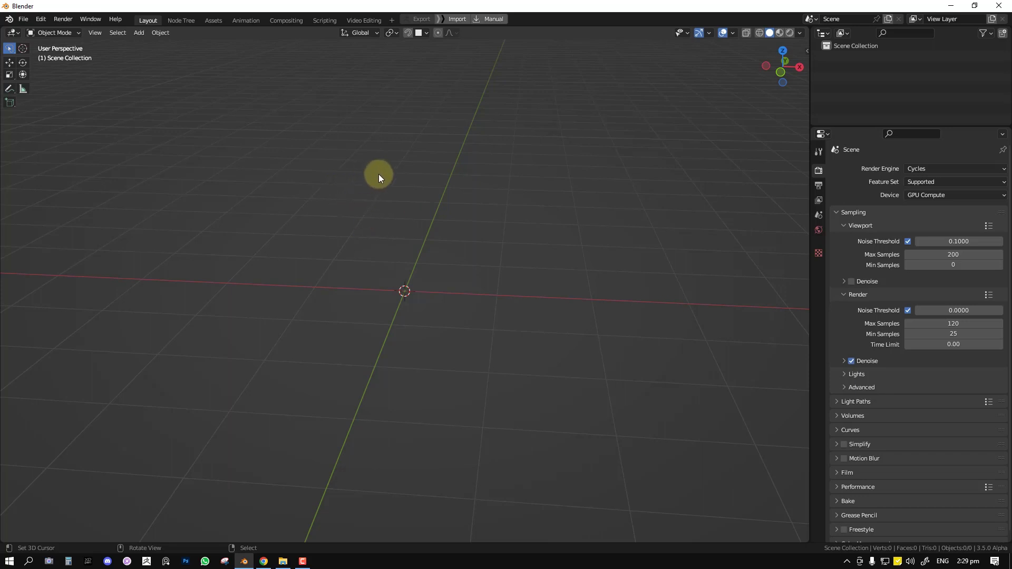
# Install the iMesh Pro add-on from Desktop/imesh.zip through Preferences > Add-ons
pyautogui.moveTo(380, 173); pyautogui.dragTo(365, 170, button='middle')
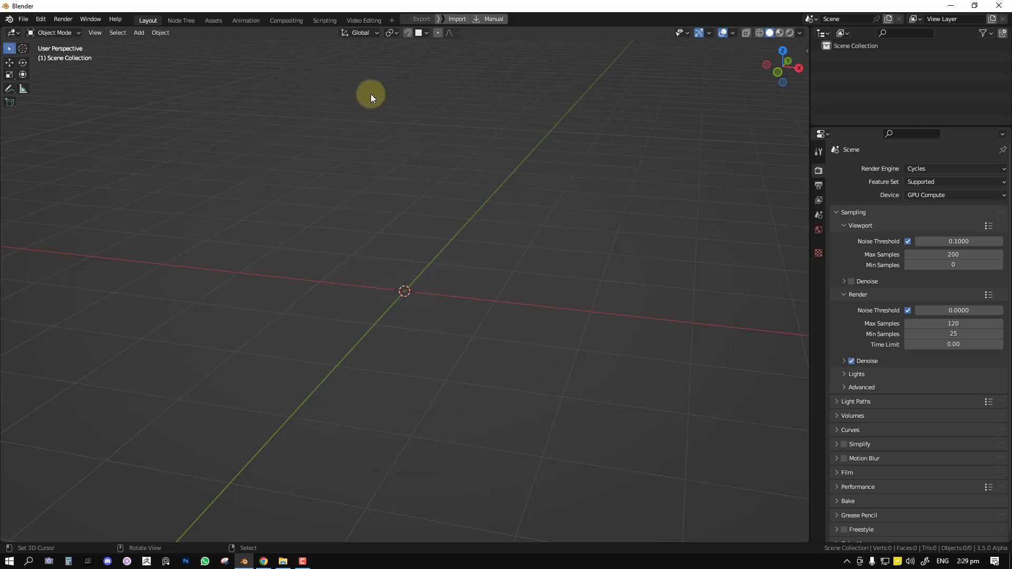
pyautogui.click(28, 19)
pyautogui.moveTo(40, 19)
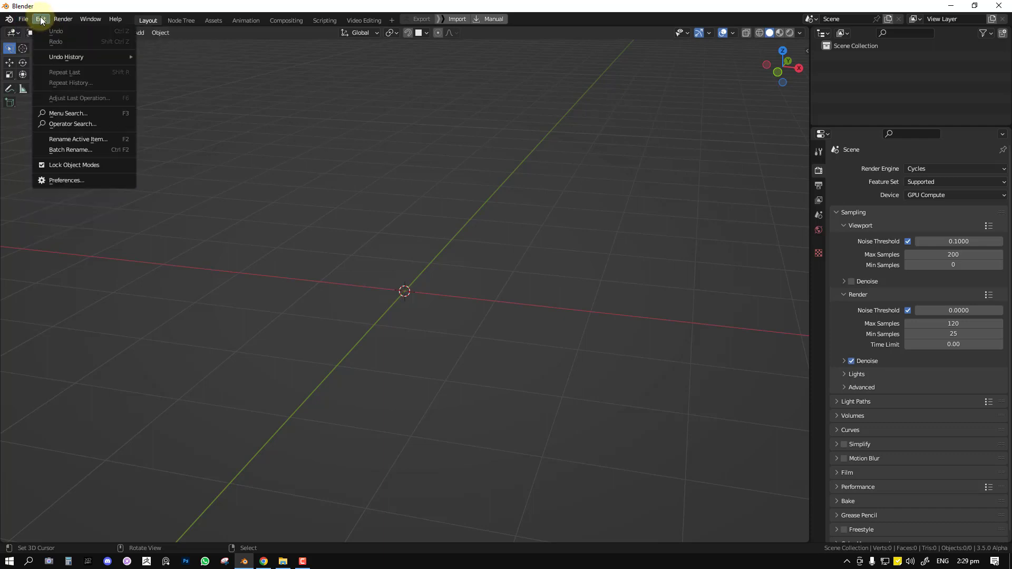
pyautogui.click(75, 184)
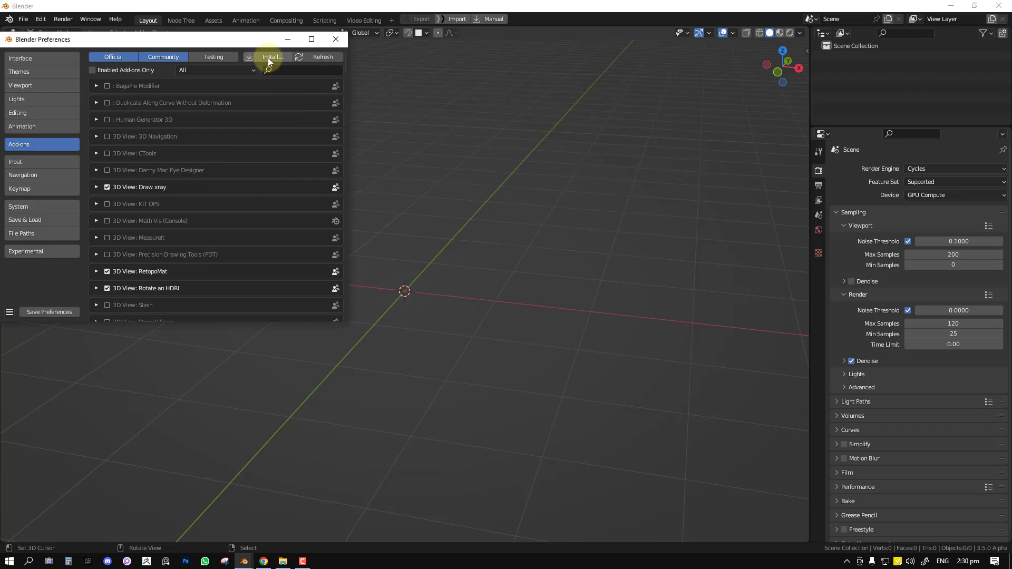
pyautogui.click(268, 57)
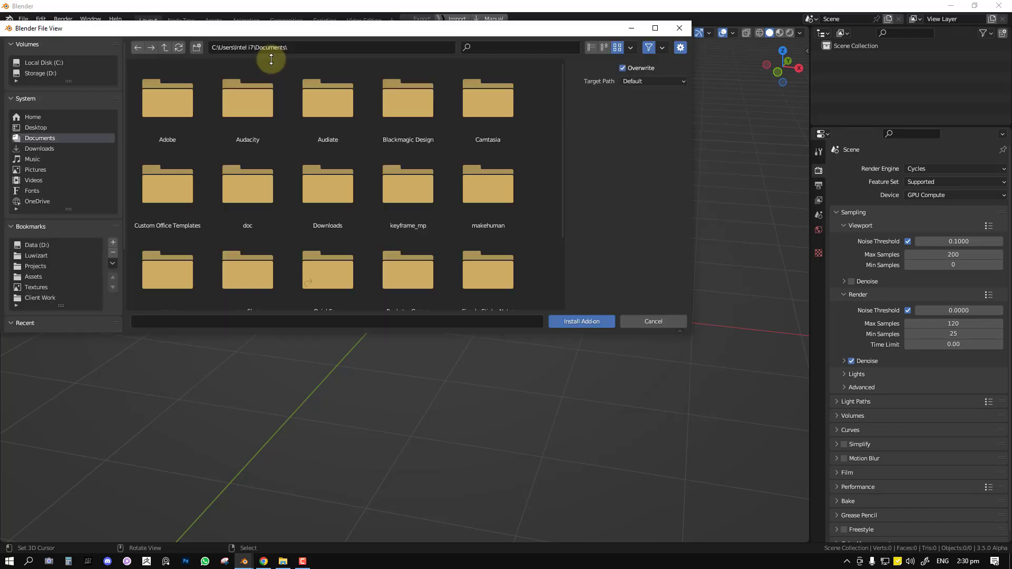
pyautogui.click(46, 127)
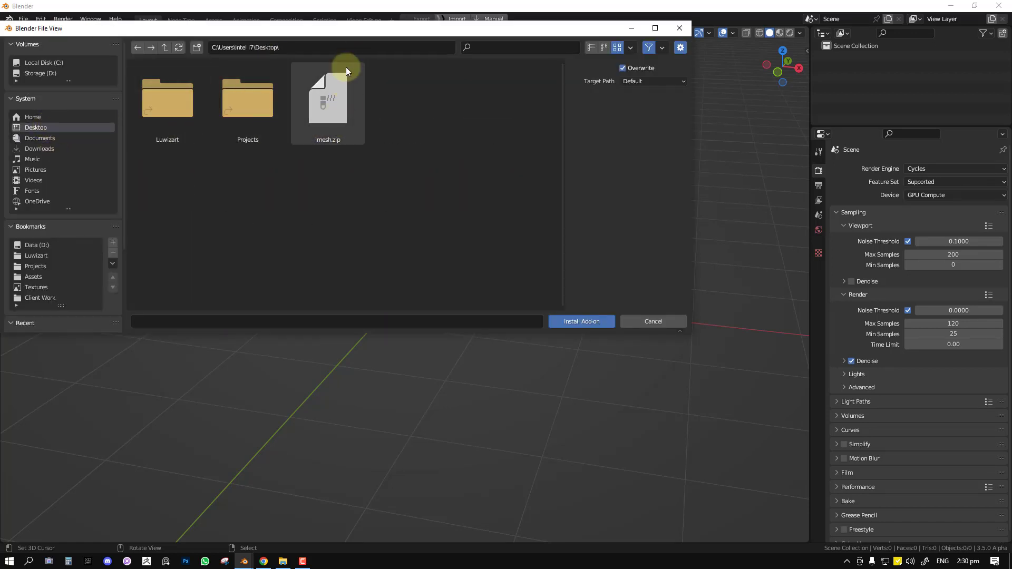
pyautogui.doubleClick(339, 115)
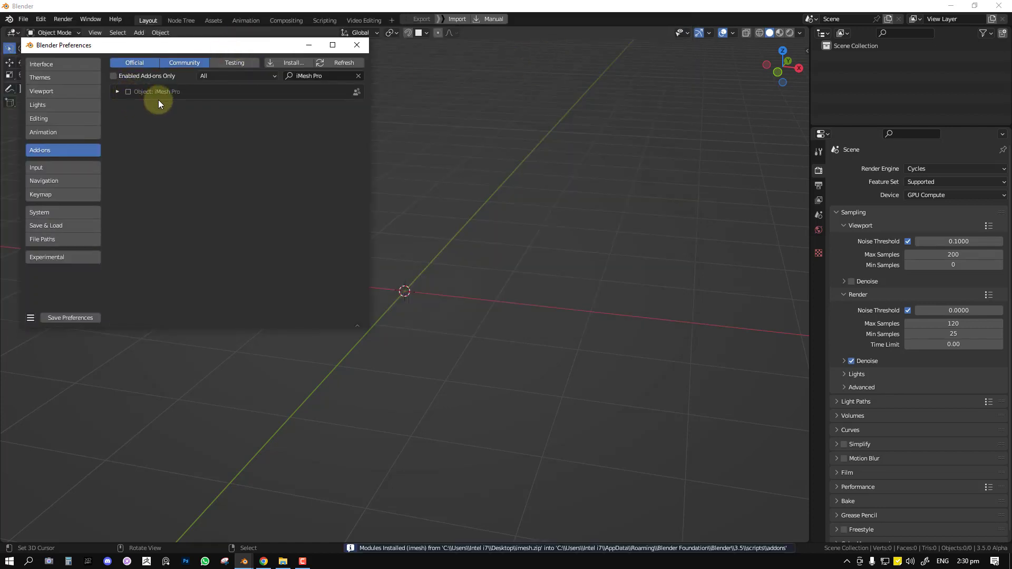
# Enable iMesh Pro, save the preferences, and show the viewport sidebar with N
pyautogui.click(129, 93)
pyautogui.click(117, 92)
pyautogui.click(117, 92)
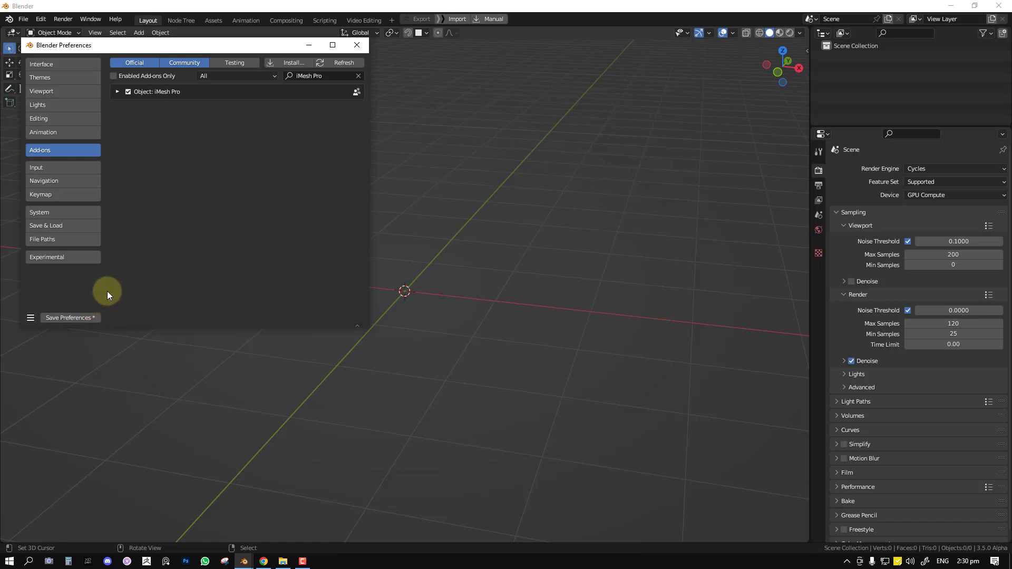
pyautogui.click(70, 318)
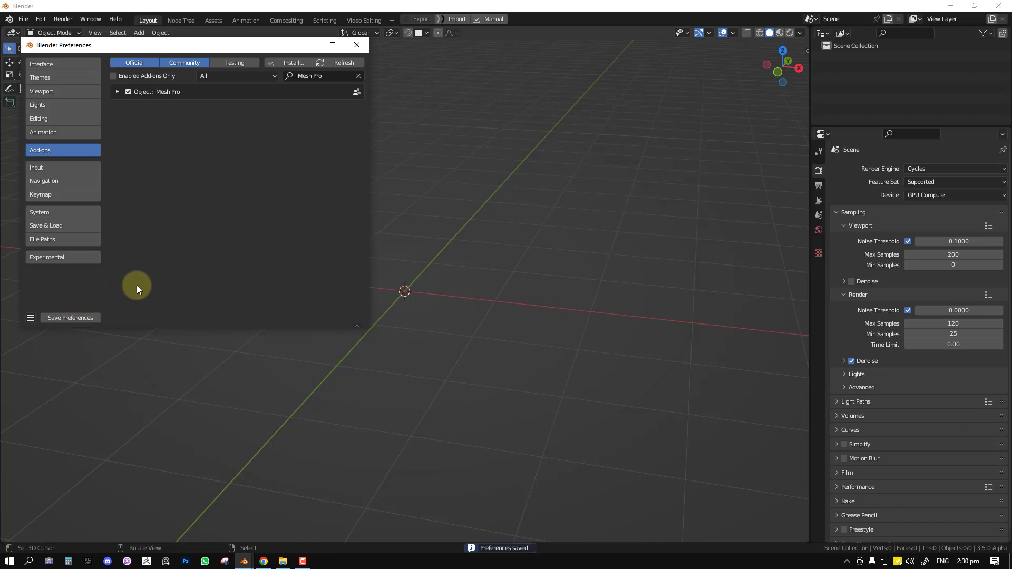
pyautogui.click(357, 45)
pyautogui.press('n')
pyautogui.click(803, 180)
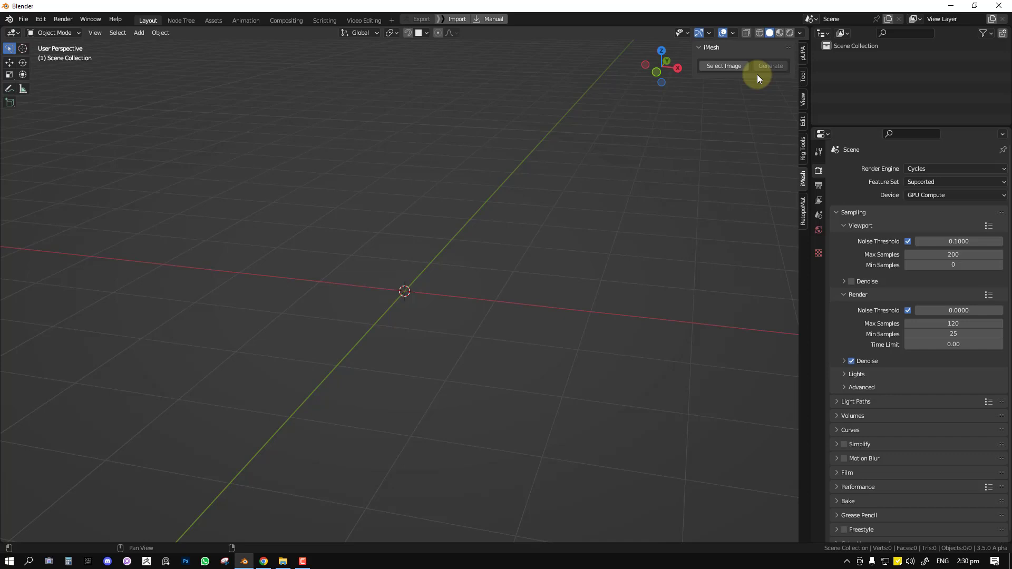
# Load the landscape photo as the iMesh source image, then start and cancel another image selection
pyautogui.click(725, 65)
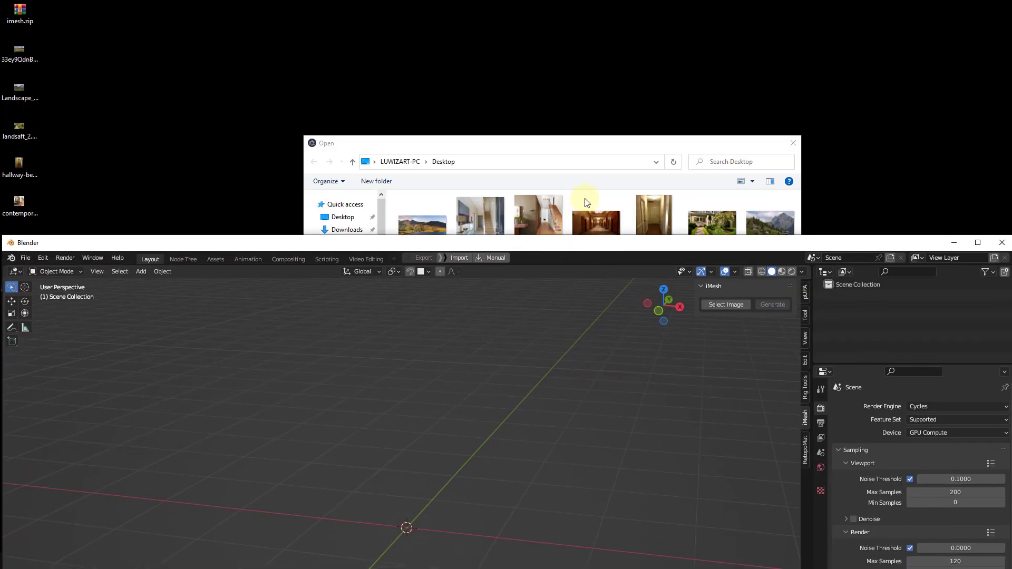
pyautogui.doubleClick(771, 227)
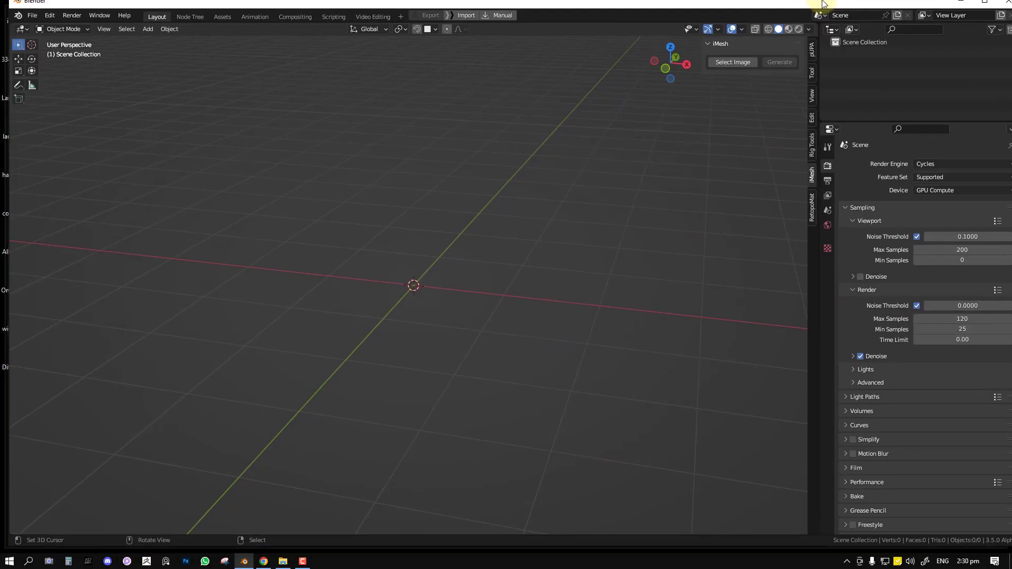
pyautogui.click(738, 62)
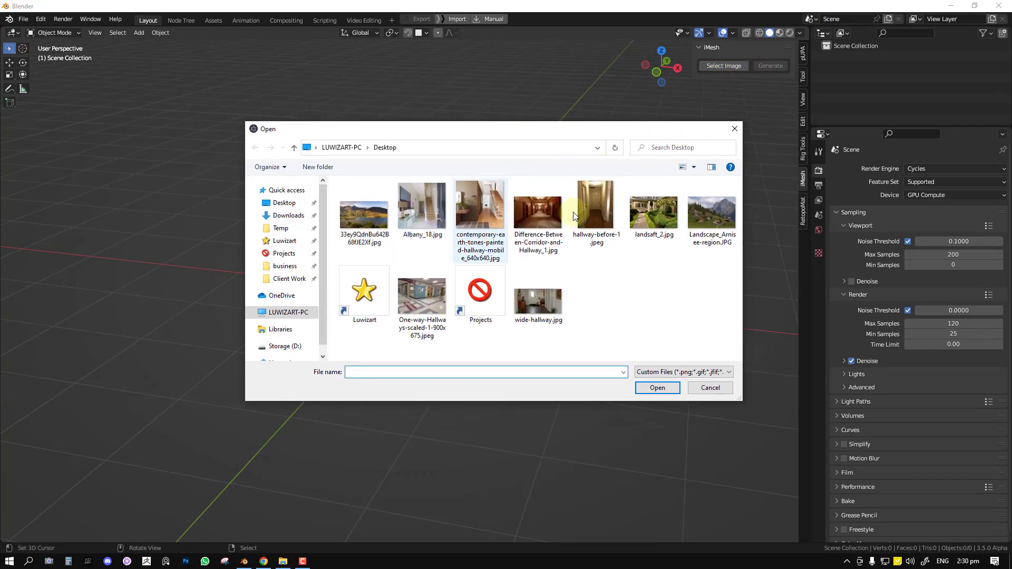
pyautogui.click(732, 68)
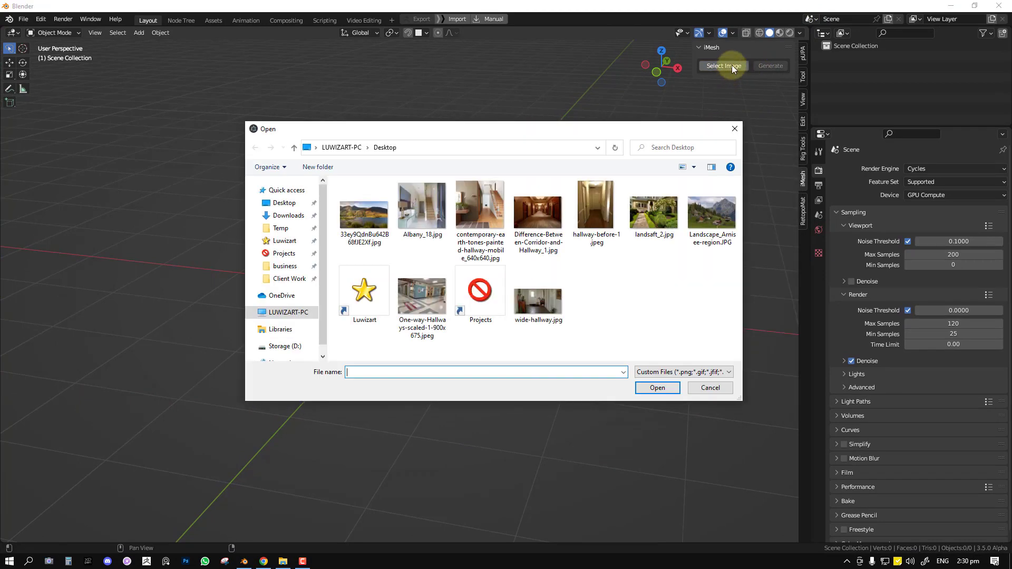
pyautogui.click(735, 129)
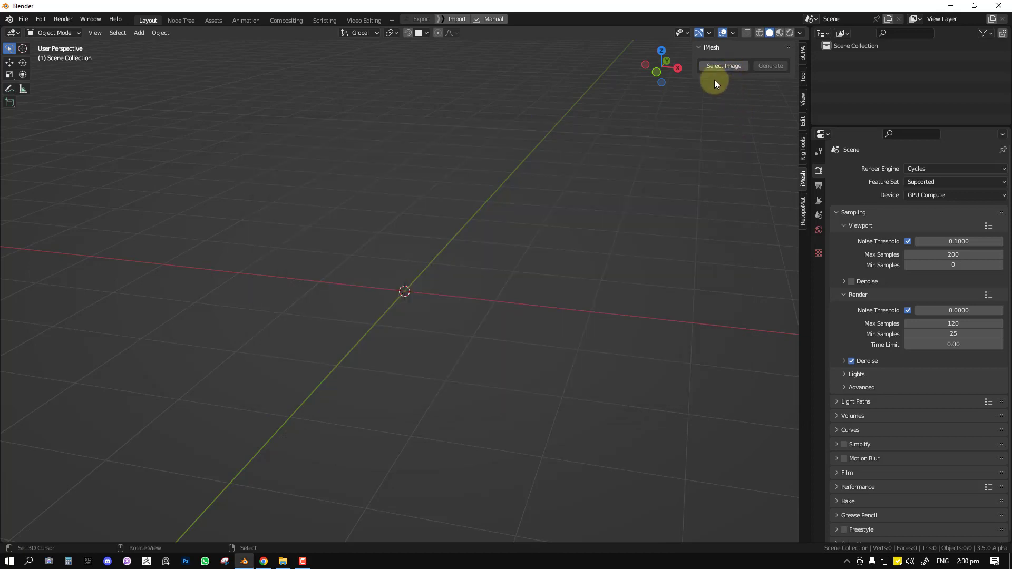
# Load Difference-Between-Corridor-and-Hallway_1.jpg as the iMesh source image
pyautogui.moveTo(673, 8)
pyautogui.mouseDown()
pyautogui.moveTo(699, 401)
pyautogui.moveTo(673, 3)
pyautogui.mouseUp()
pyautogui.click(721, 64)
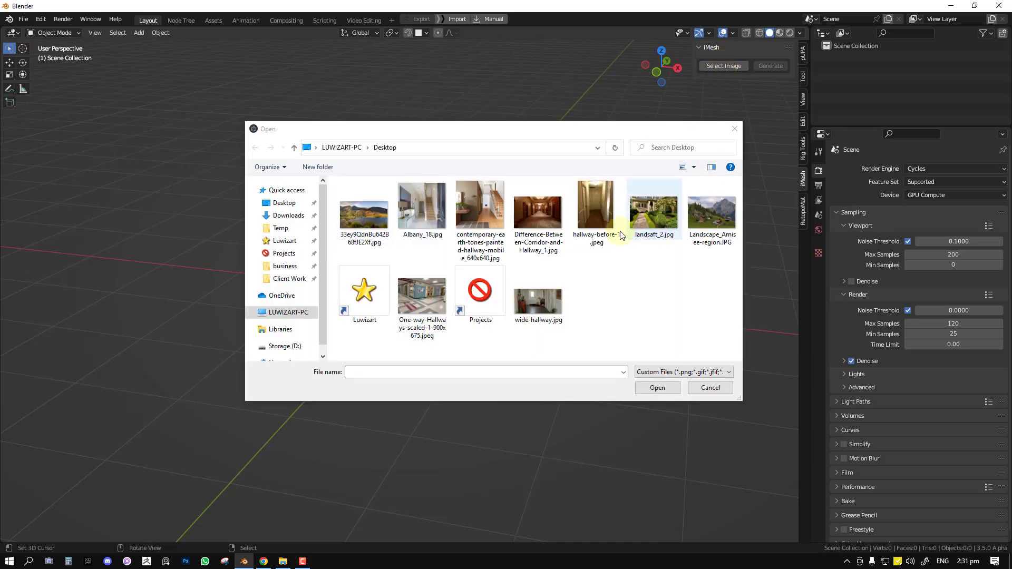
pyautogui.click(536, 216)
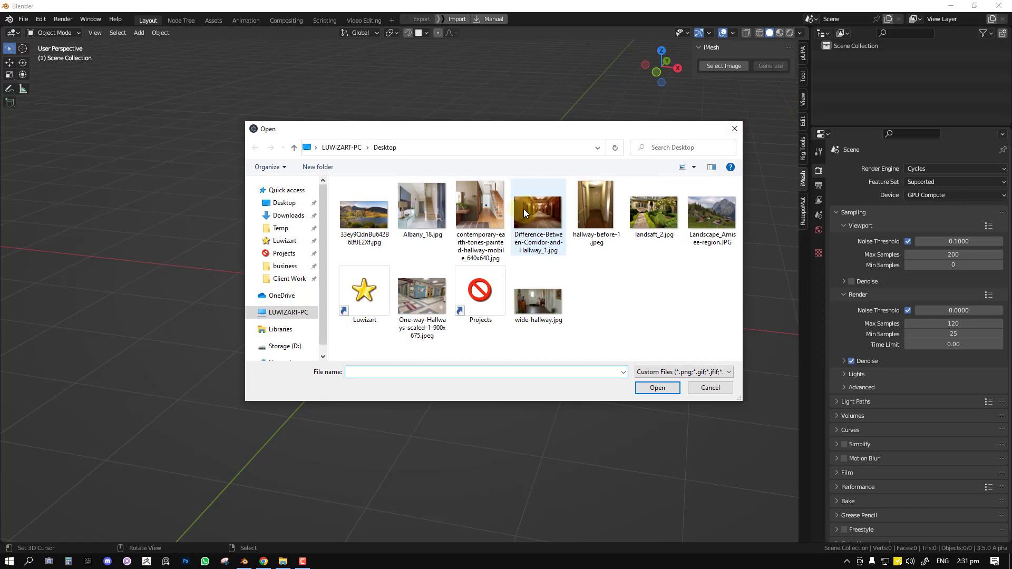
pyautogui.doubleClick(524, 208)
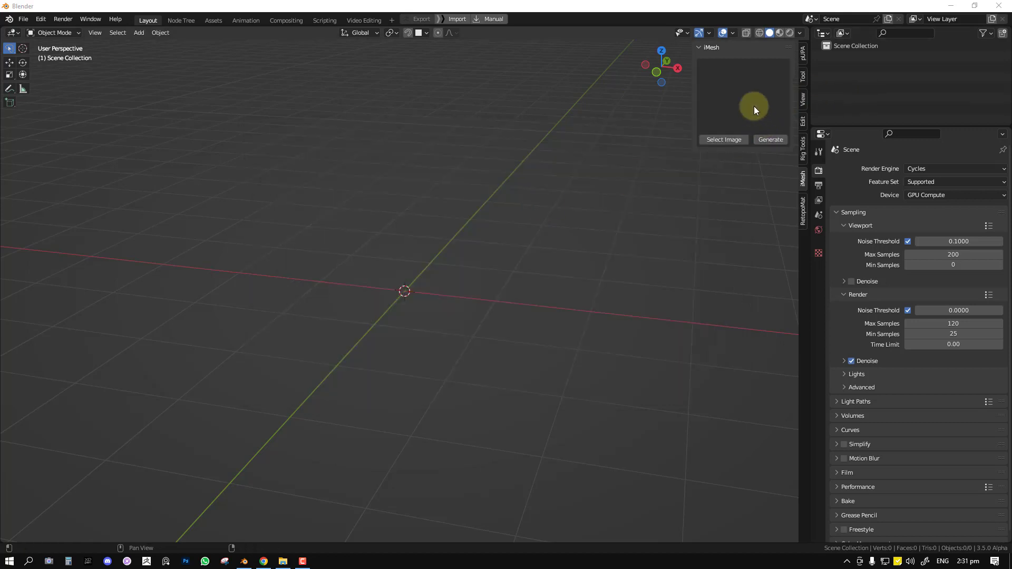
# Run iMesh Generate on the corridor photo to build its depth mesh
pyautogui.click(770, 139)
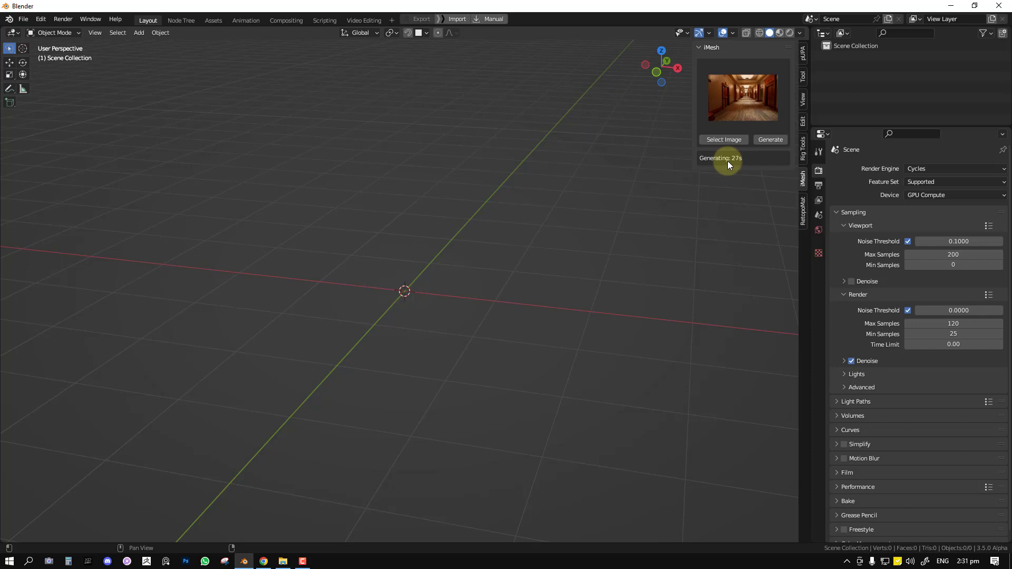
# Orbit around the generated corridor mesh and select it
pyautogui.moveTo(570, 204); pyautogui.dragTo(472, 314, button='middle')
pyautogui.scroll(6, 481, 328)
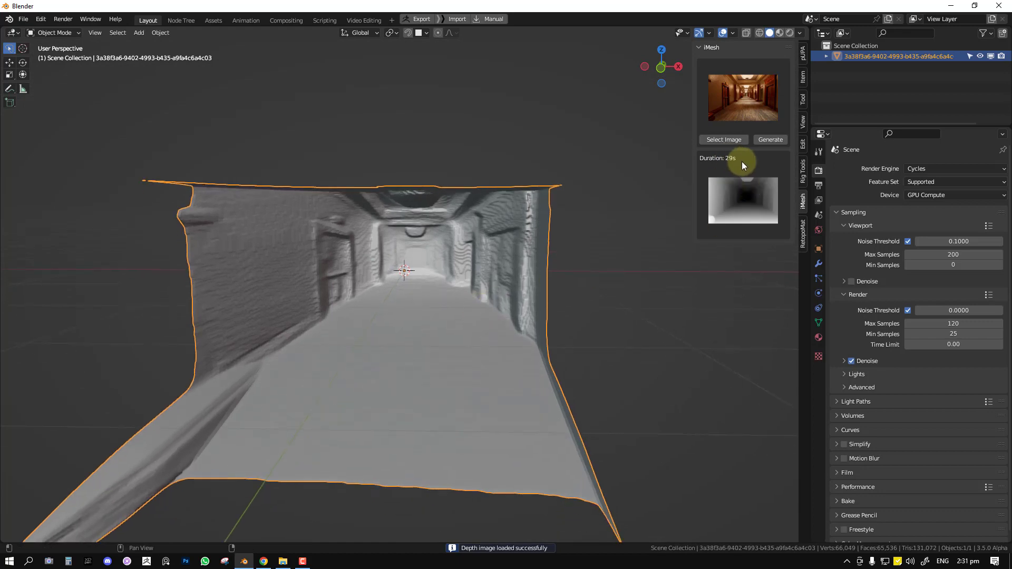
pyautogui.moveTo(397, 344); pyautogui.dragTo(470, 323, button='middle')
pyautogui.hotkey('alt', 'a')
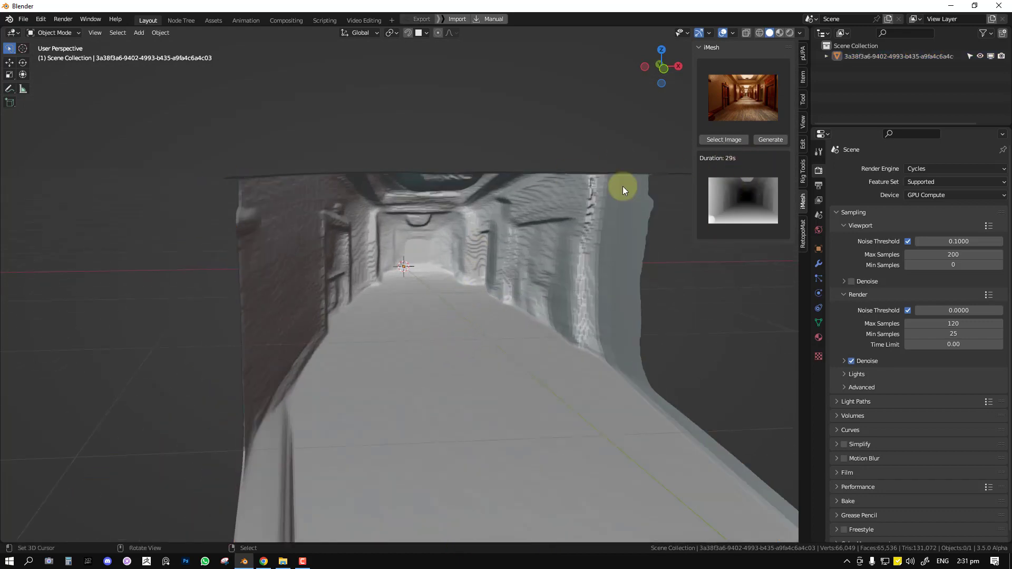
pyautogui.moveTo(622, 219); pyautogui.dragTo(537, 319, button='middle')
pyautogui.click(524, 286)
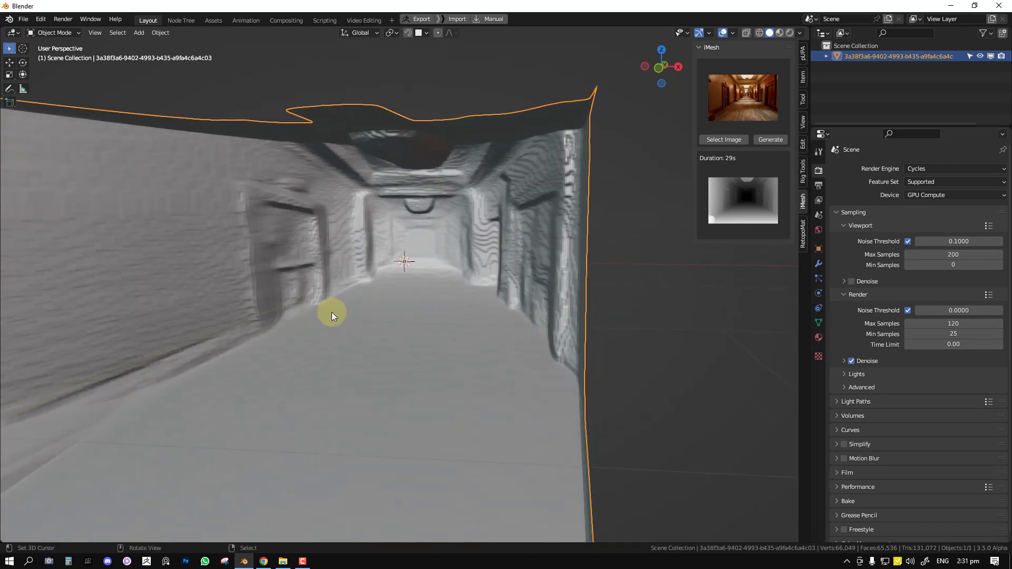
pyautogui.moveTo(474, 233)
pyautogui.mouseDown(button='middle')
pyautogui.moveTo(497, 242)
pyautogui.moveTo(515, 232)
pyautogui.mouseUp(button='middle')
# Set the viewport shading colour to Texture and zoom through the textured corridor
pyautogui.click(800, 33)
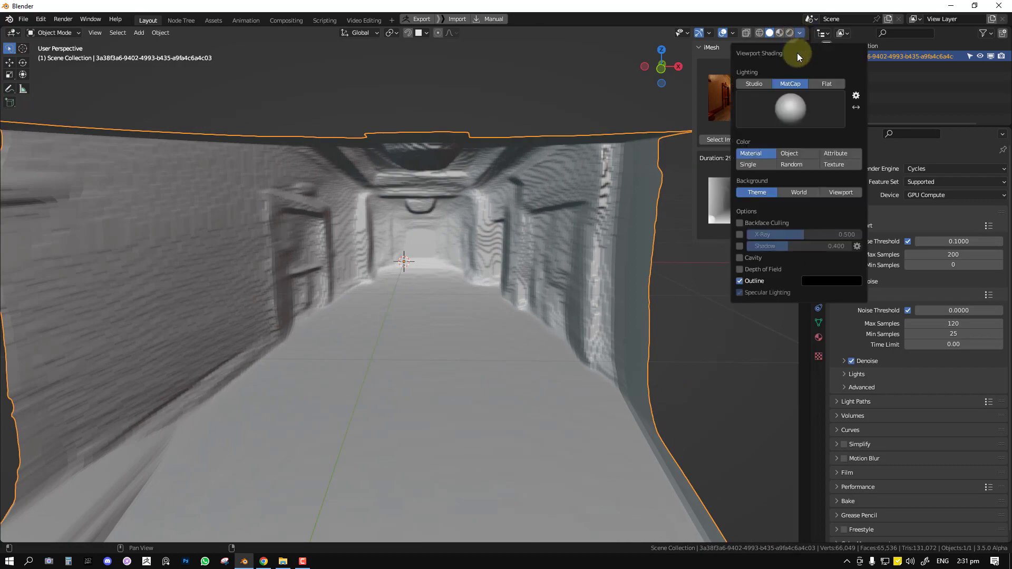
pyautogui.click(834, 165)
pyautogui.moveTo(543, 307)
pyautogui.mouseDown(button='middle')
pyautogui.moveTo(483, 324)
pyautogui.moveTo(514, 321)
pyautogui.moveTo(502, 305)
pyautogui.mouseUp(button='middle')
pyautogui.scroll(4, 527, 318)
pyautogui.scroll(-3, 541, 321)
pyautogui.scroll(3, 519, 317)
pyautogui.scroll(-4, 637, 260)
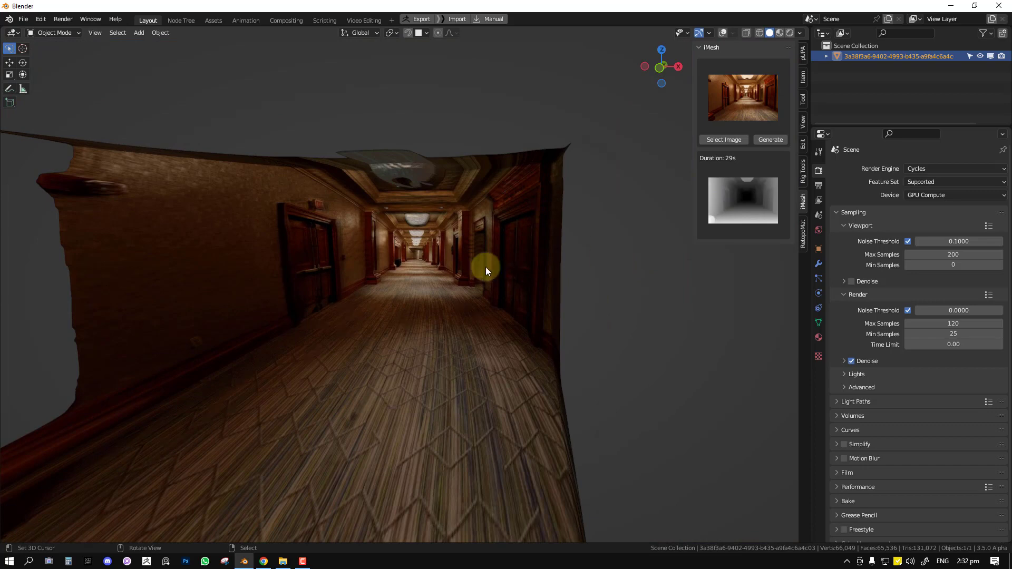
pyautogui.scroll(4, 491, 284)
pyautogui.moveTo(518, 282); pyautogui.dragTo(541, 274, button='middle')
pyautogui.hotkey('alt', 'a')
pyautogui.scroll(2, 508, 276)
# Select the corridor mesh, add a plane briefly and undo it
pyautogui.click(507, 272)
pyautogui.hotkey('shift', 'a')
pyautogui.moveTo(521, 223)
pyautogui.click(548, 235)
pyautogui.hotkey('ctrl', 'z')
pyautogui.moveTo(502, 290); pyautogui.dragTo(522, 287, button='middle')
# Raise the iMesh Subdivision Level from 8 to 10 and inspect the corridor from several angles
pyautogui.click(819, 264)
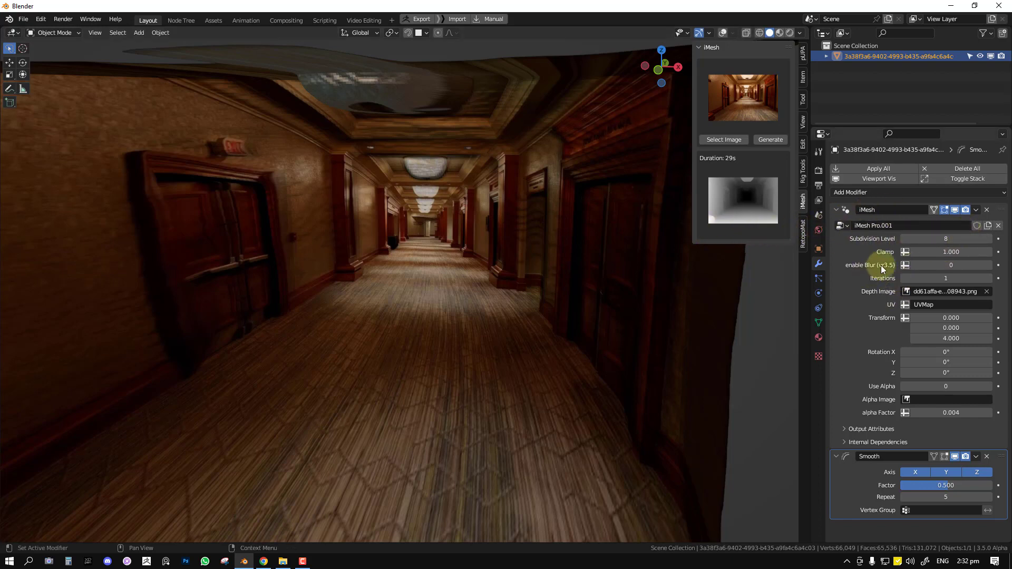
pyautogui.moveTo(501, 303); pyautogui.dragTo(533, 301, button='middle')
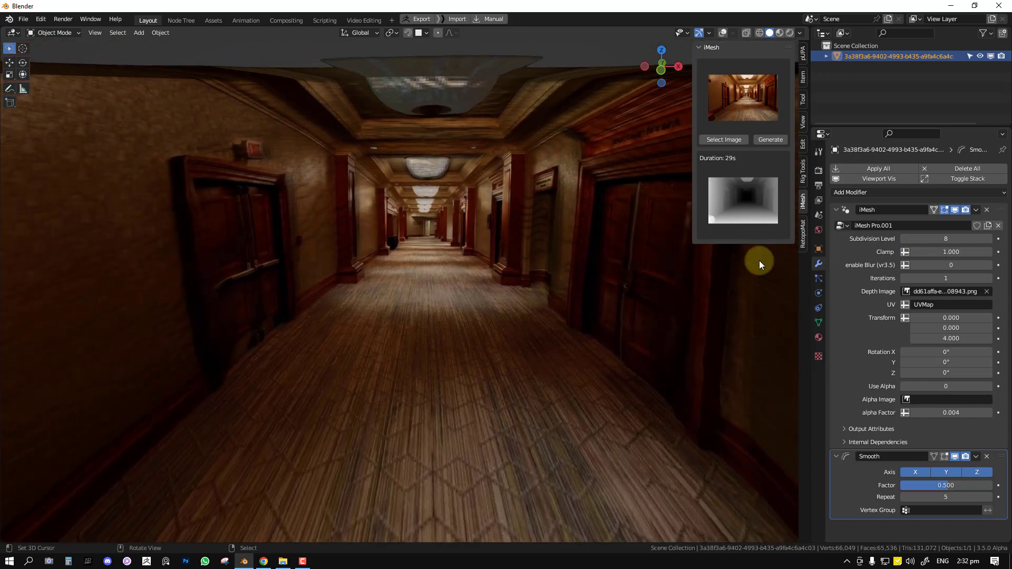
pyautogui.click(991, 240)
pyautogui.click(990, 239)
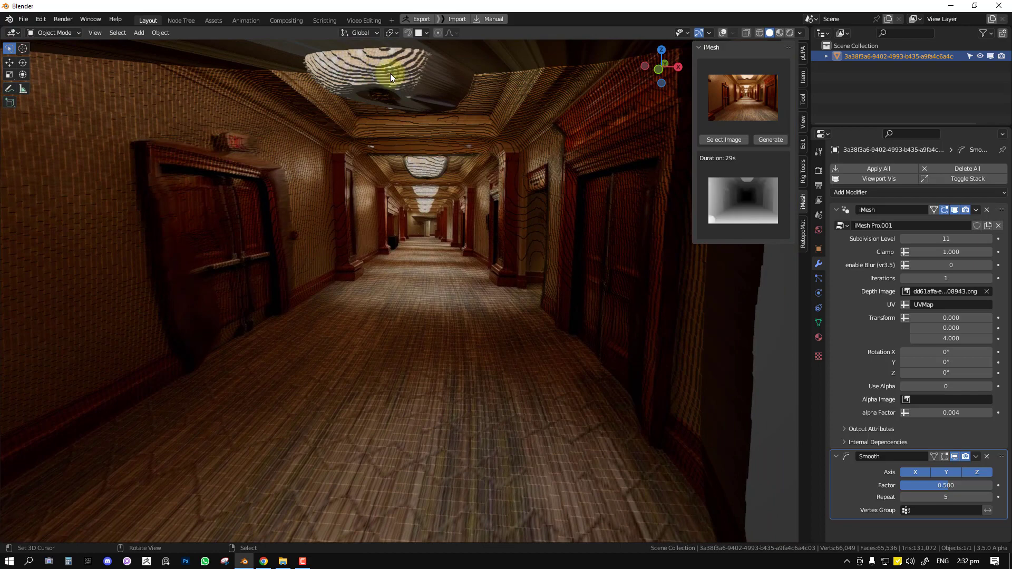
pyautogui.moveTo(389, 74); pyautogui.dragTo(439, 130, button='middle')
pyautogui.moveTo(472, 175); pyautogui.dragTo(477, 157, button='middle')
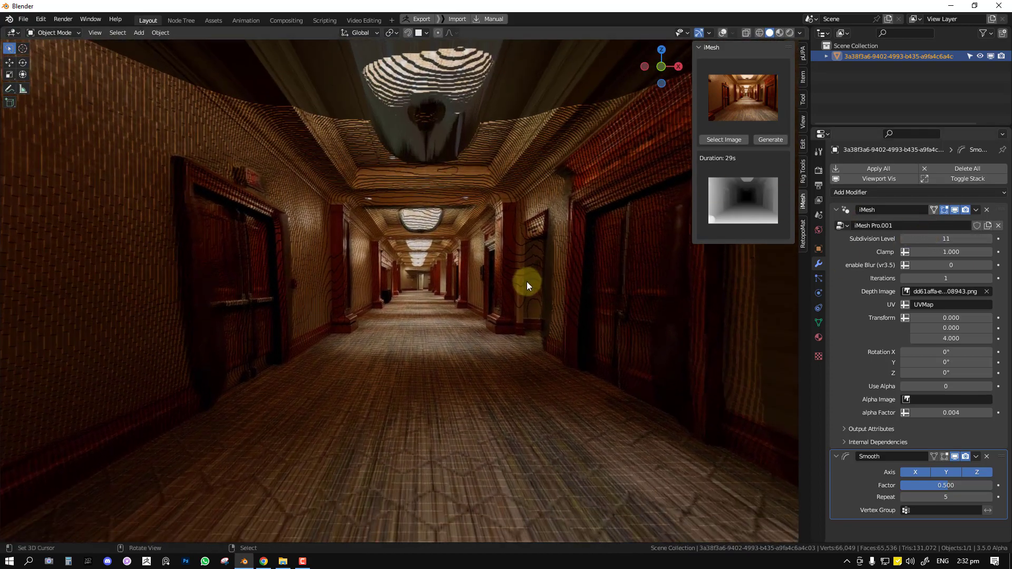
pyautogui.moveTo(526, 282); pyautogui.dragTo(709, 288, button='middle')
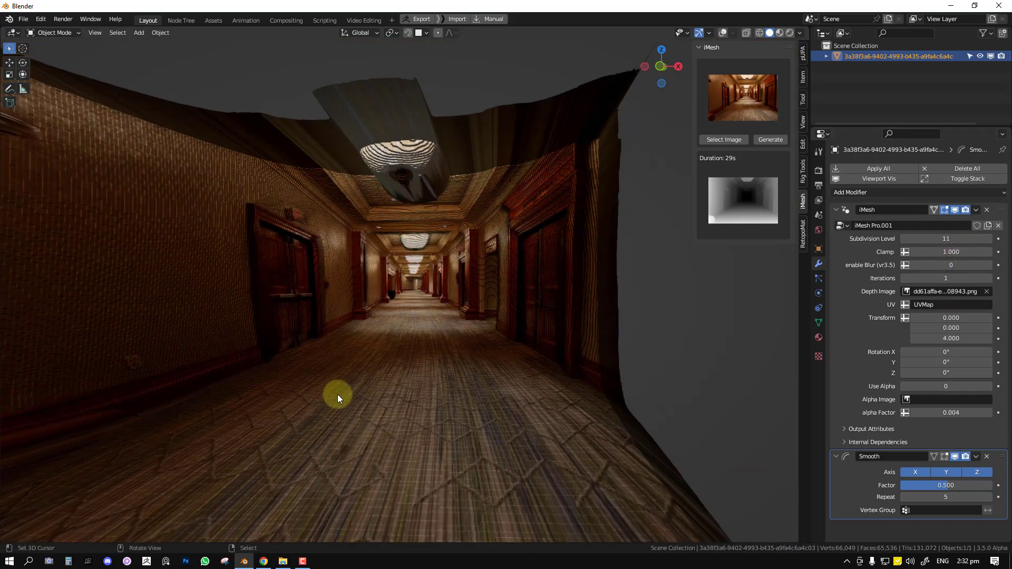
pyautogui.scroll(5, 337, 395)
pyautogui.moveTo(381, 275); pyautogui.dragTo(539, 216, button='middle')
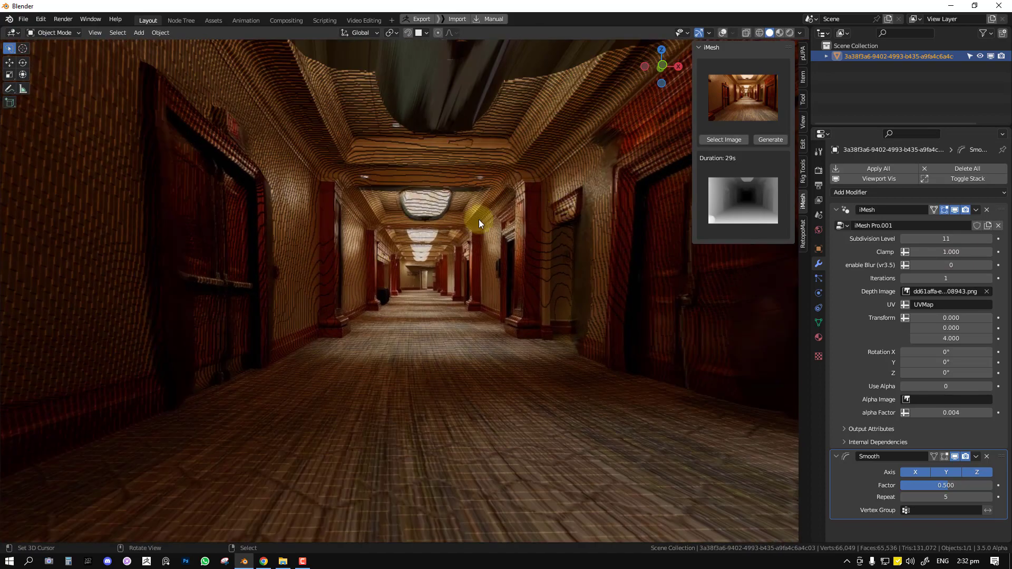
pyautogui.moveTo(417, 246); pyautogui.dragTo(449, 281, button='middle')
# Set the subdivision level back to 8 and drag Transform Z up to 13.120
pyautogui.click(946, 239)
pyautogui.write('8')
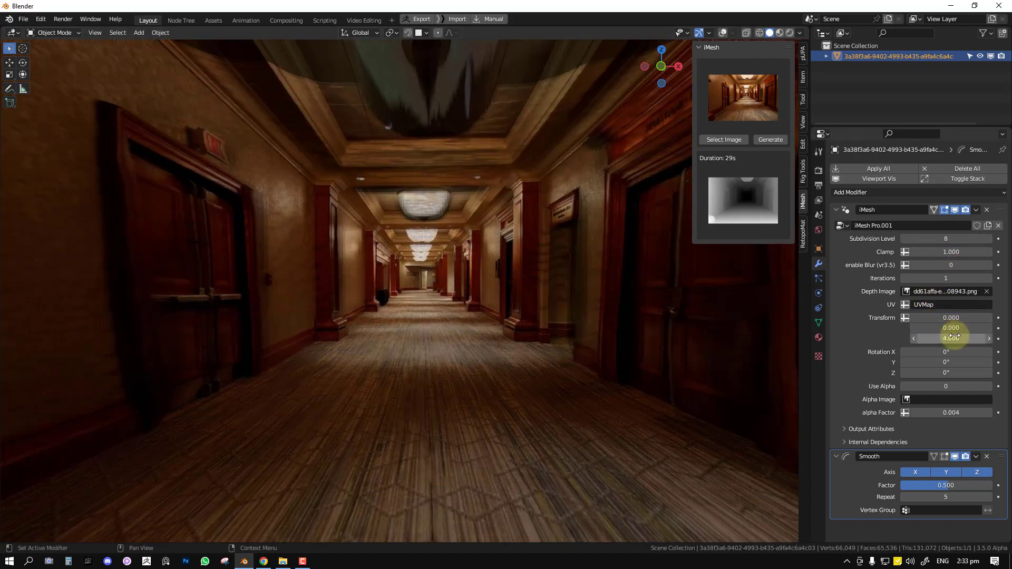
pyautogui.moveTo(954, 338); pyautogui.dragTo(429, 357)
pyautogui.moveTo(429, 357); pyautogui.dragTo(436, 329, button='middle')
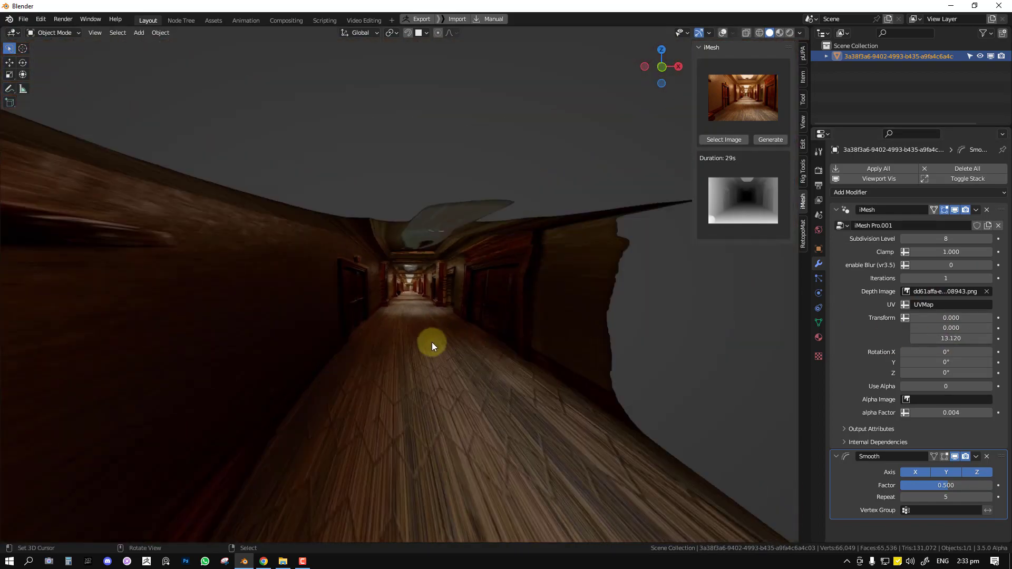
pyautogui.scroll(-3, 439, 349)
pyautogui.scroll(8, 441, 346)
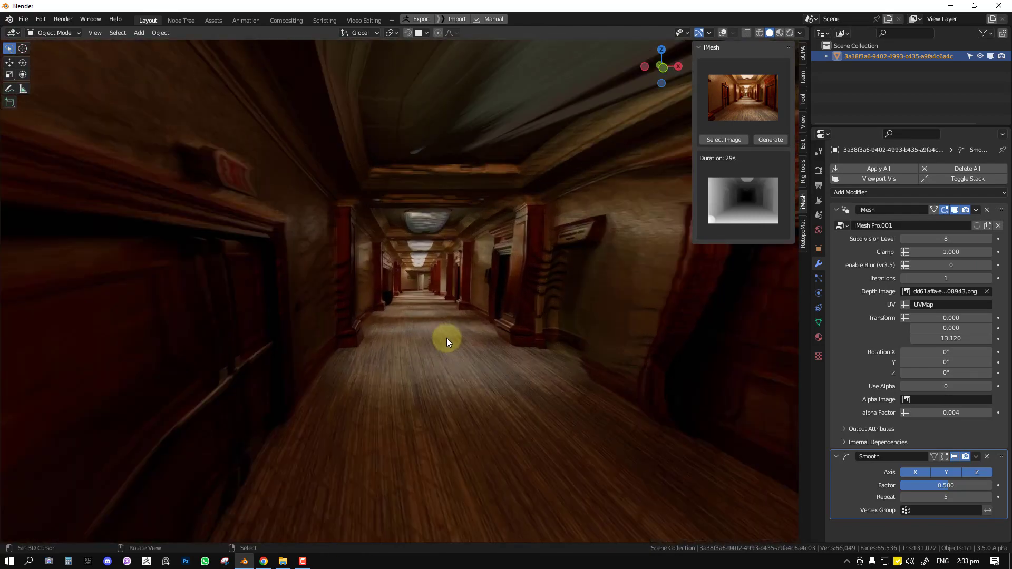
# Enter Transform Z as 21.8, then 4, then drag it to 8.080
pyautogui.click(951, 338)
pyautogui.write('21.8')
pyautogui.press('Return')
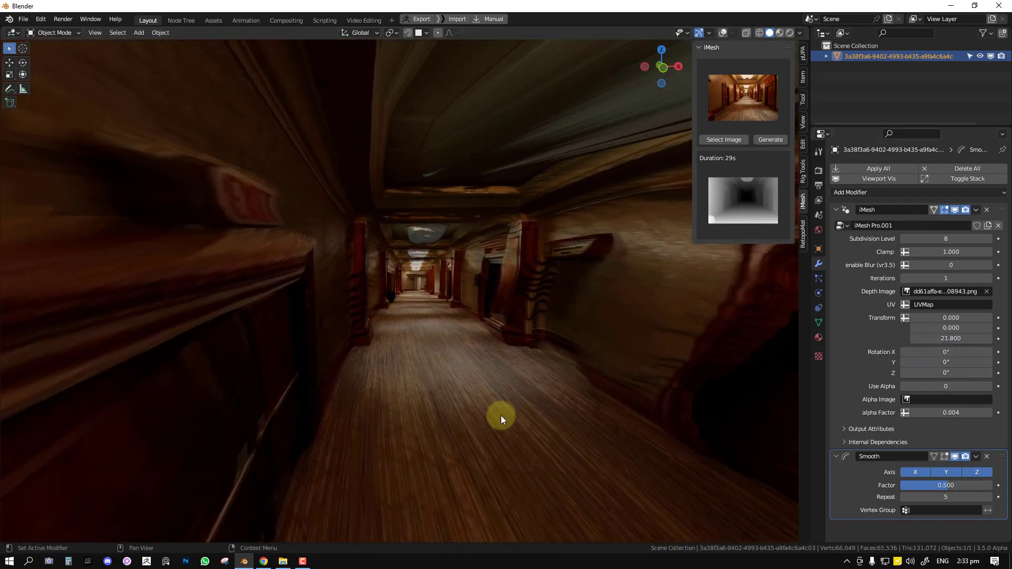
pyautogui.scroll(-3, 479, 415)
pyautogui.scroll(4, 469, 404)
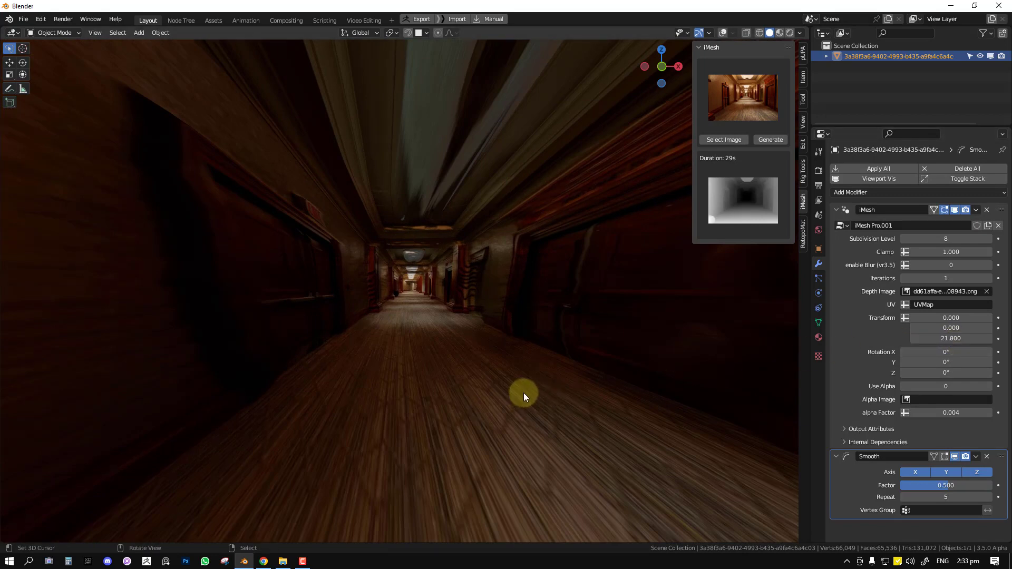
pyautogui.click(951, 339)
pyautogui.write('4')
pyautogui.press('Return')
pyautogui.scroll(5, 522, 362)
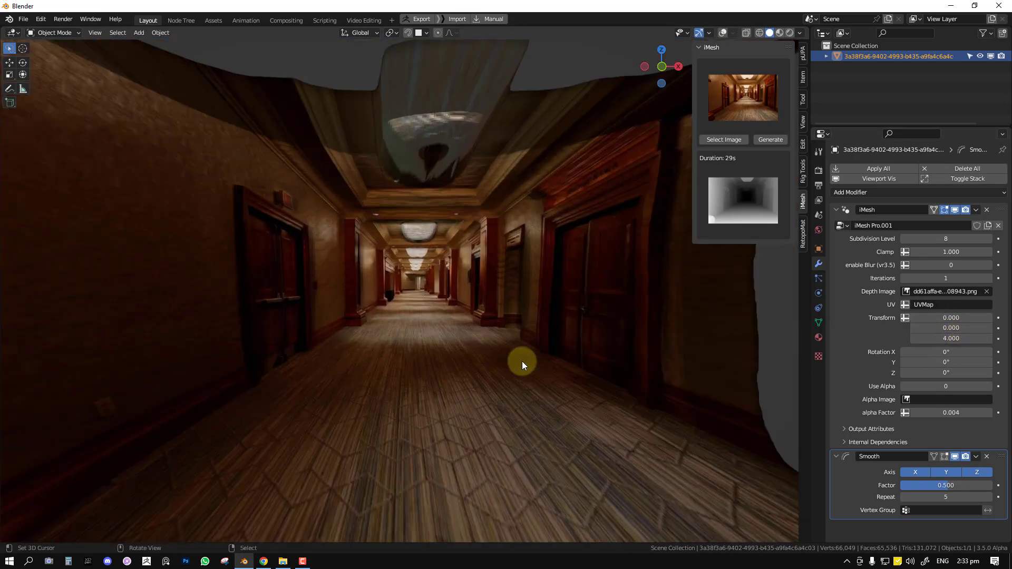
pyautogui.moveTo(501, 366); pyautogui.dragTo(488, 368, button='middle')
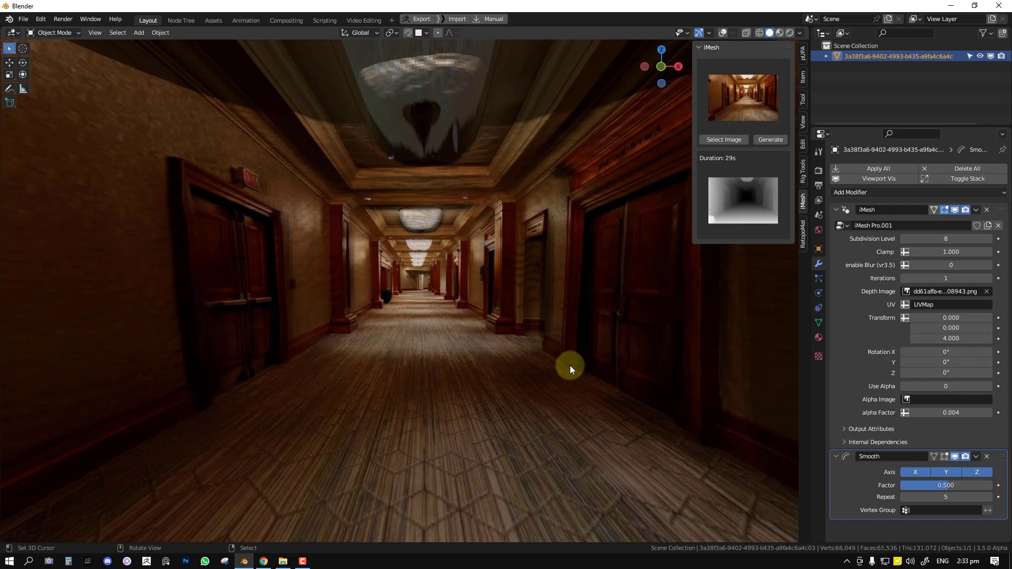
pyautogui.moveTo(922, 343); pyautogui.dragTo(947, 339)
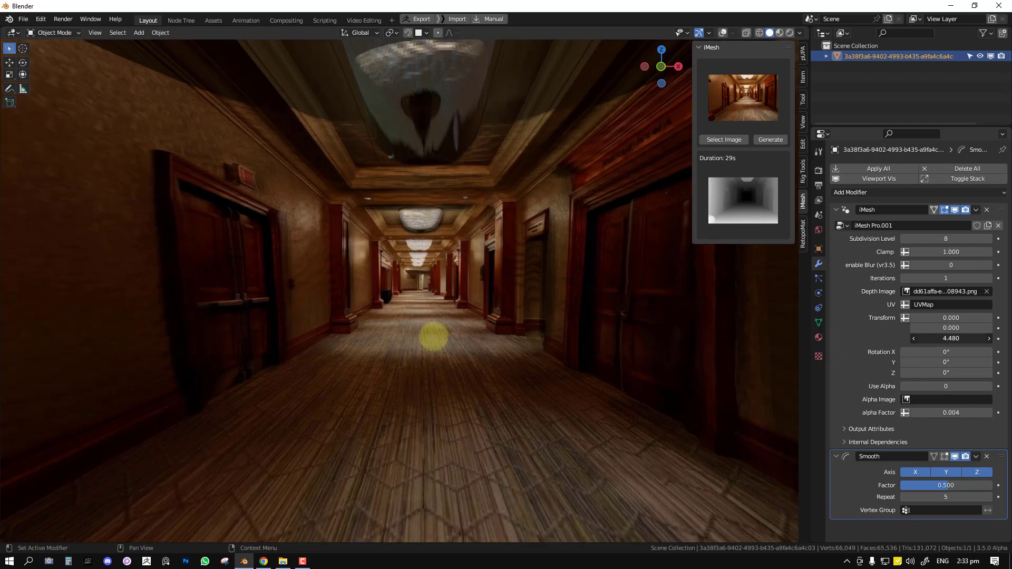
pyautogui.moveTo(432, 338); pyautogui.dragTo(464, 348)
# Test tilting Rotation X and Y, then reset both to 0°
pyautogui.moveTo(933, 351)
pyautogui.mouseDown()
pyautogui.moveTo(578, 350)
pyautogui.moveTo(444, 262)
pyautogui.moveTo(108, 310)
pyautogui.moveTo(502, 296)
pyautogui.moveTo(463, 274)
pyautogui.moveTo(944, 351)
pyautogui.mouseUp()
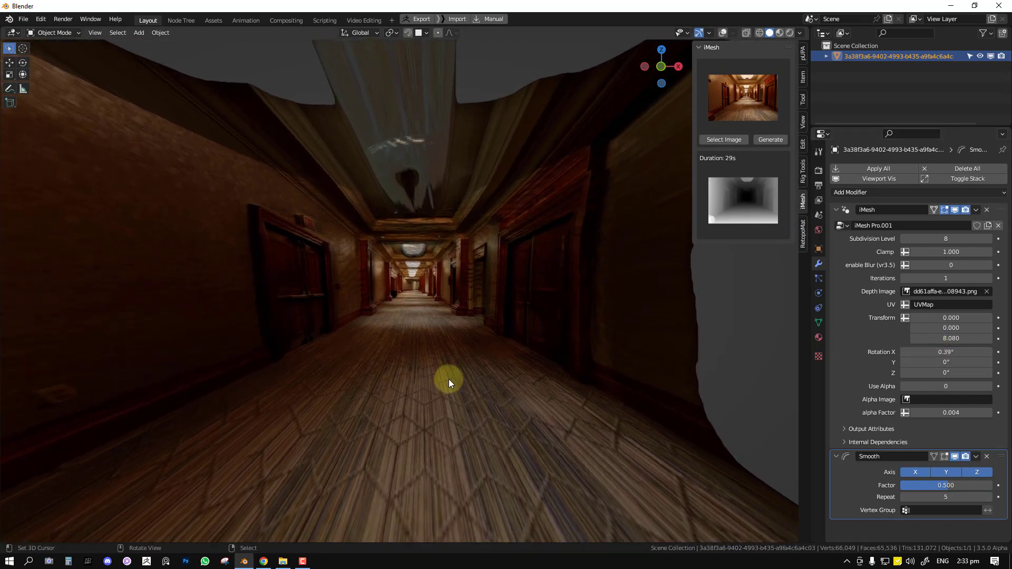
pyautogui.click(945, 351)
pyautogui.write('0')
pyautogui.press('Return')
pyautogui.moveTo(948, 363)
pyautogui.mouseDown()
pyautogui.moveTo(441, 226)
pyautogui.moveTo(536, 339)
pyautogui.moveTo(343, 283)
pyautogui.moveTo(946, 362)
pyautogui.mouseUp()
pyautogui.press('Escape')
# Turn the Outliner into an Image Editor showing the hallway depth map image
pyautogui.hotkey('shift', 'F10')
pyautogui.click(935, 36)
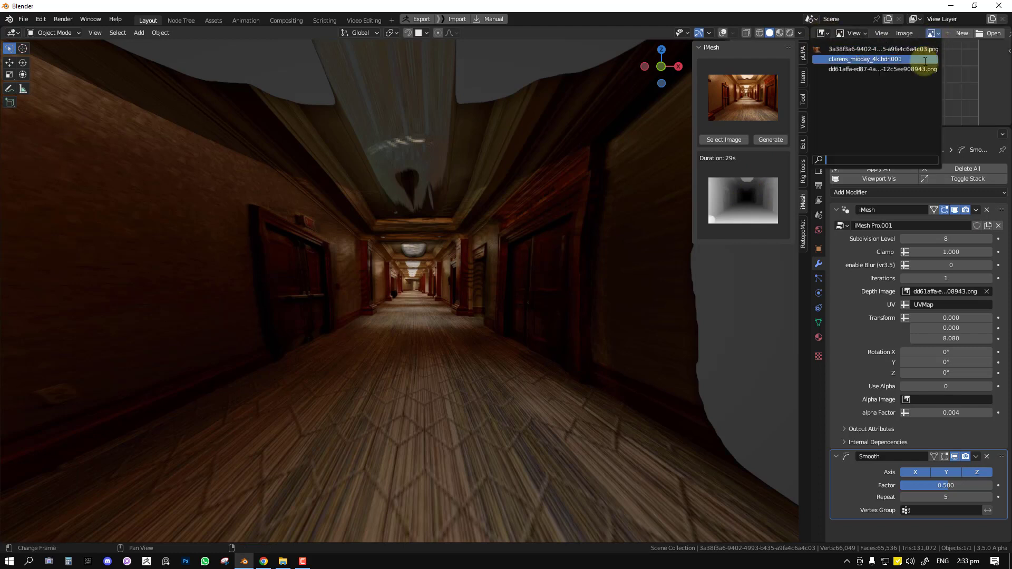
pyautogui.press('Return')
pyautogui.click(932, 33)
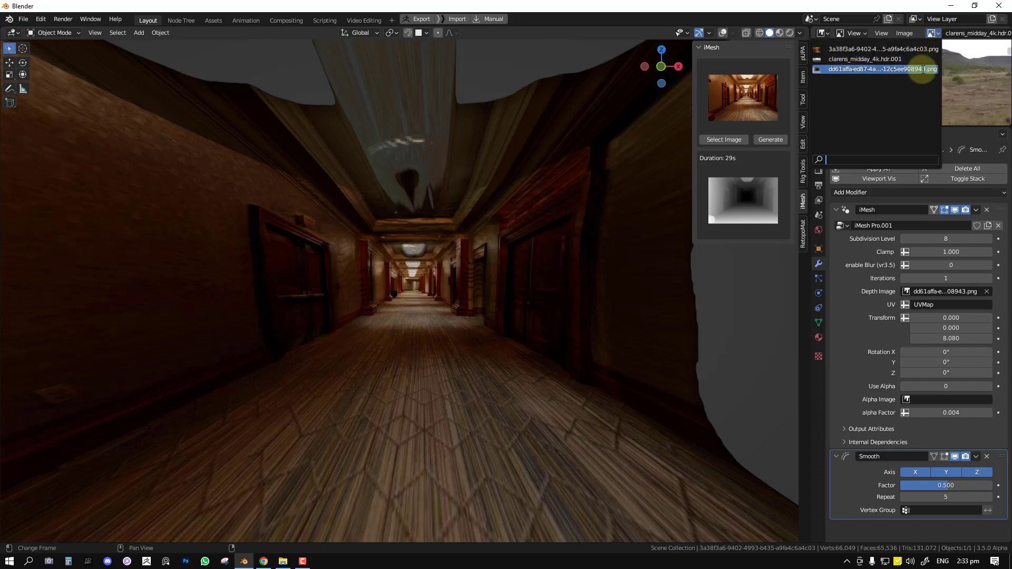
pyautogui.click(923, 69)
# Maximise the Image Editor with Ctrl+Space to inspect the depth map, then restore the layout
pyautogui.hotkey('ctrl', 'space')
pyautogui.scroll(1, 590, 259)
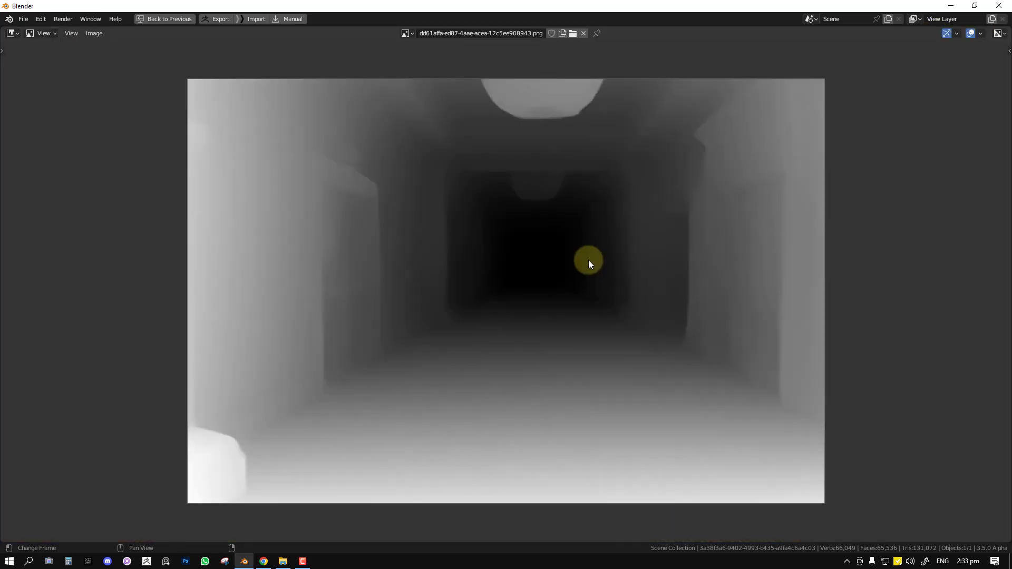
pyautogui.scroll(1, 388, 253)
pyautogui.hotkey('ctrl', 'space')
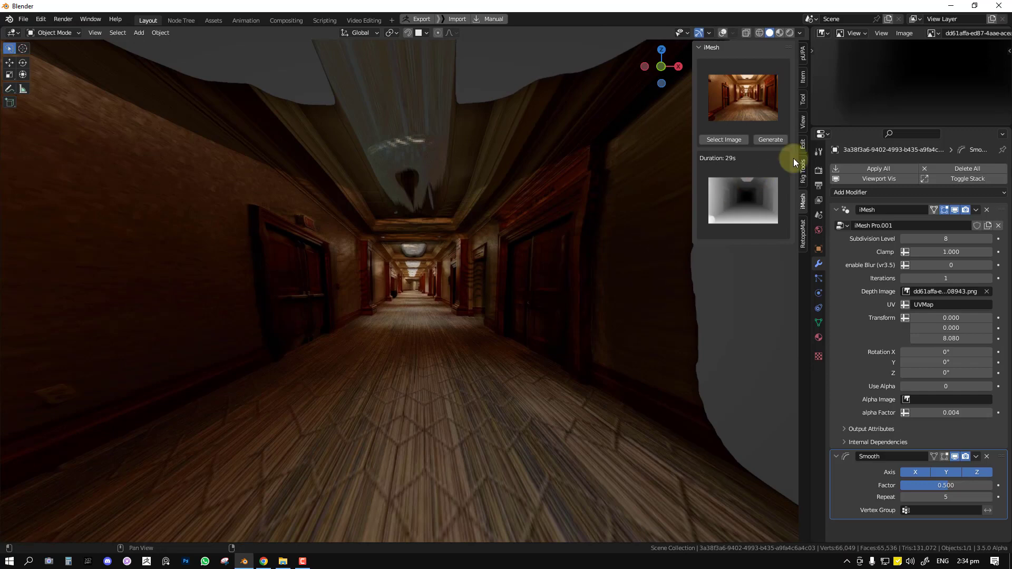
pyautogui.scroll(3, 549, 241)
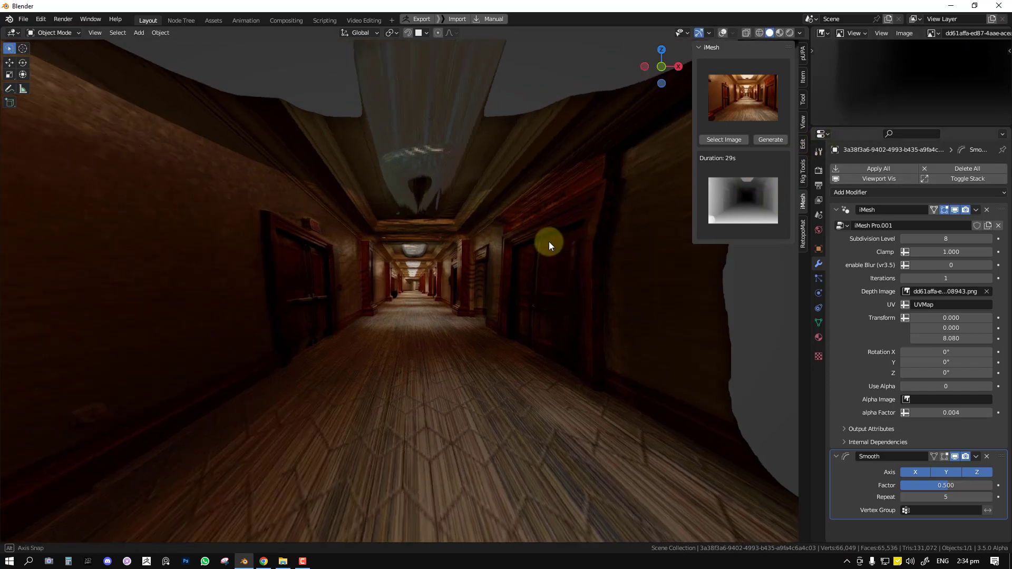
# Try a new Clamp value while orbiting, then reset Clamp to 1.000
pyautogui.scroll(-2, 533, 246)
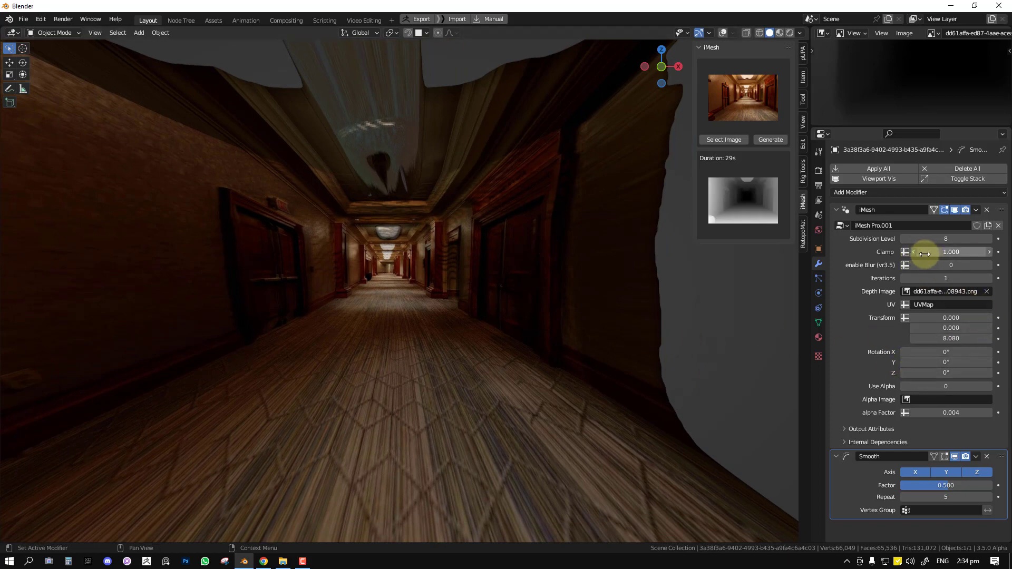
pyautogui.moveTo(621, 375); pyautogui.dragTo(678, 320, button='middle')
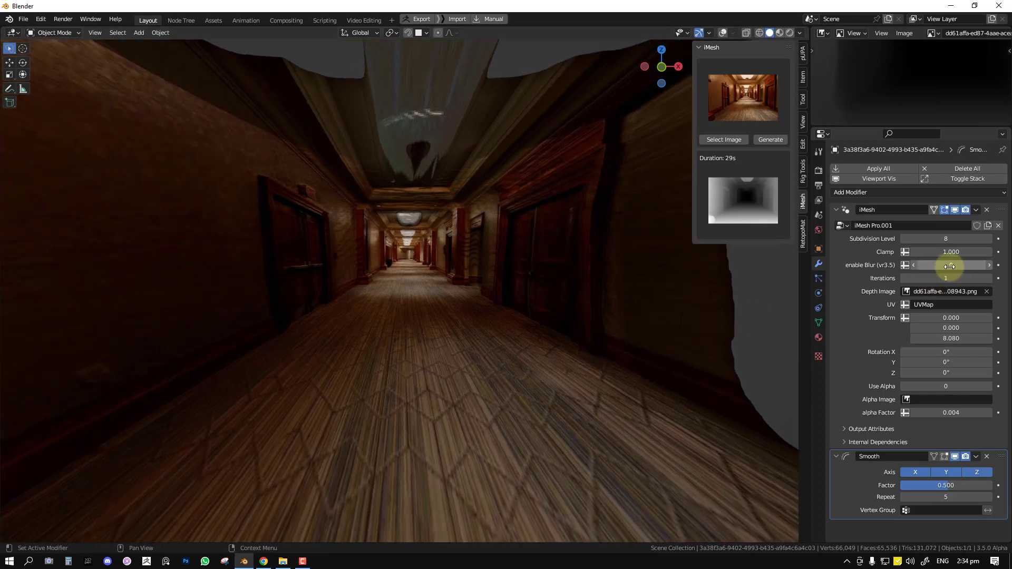
pyautogui.moveTo(950, 252); pyautogui.dragTo(396, 273)
pyautogui.scroll(-3, 524, 362)
pyautogui.moveTo(524, 362); pyautogui.dragTo(586, 380, button='middle')
pyautogui.press('BackSpace')
pyautogui.moveTo(545, 342); pyautogui.dragTo(561, 334, button='middle')
pyautogui.scroll(5, 546, 331)
# Lower Clamp to 0.255 and view the flattened corridor mesh head-on
pyautogui.moveTo(957, 256); pyautogui.dragTo(580, 343)
pyautogui.moveTo(577, 341); pyautogui.dragTo(569, 341, button='middle')
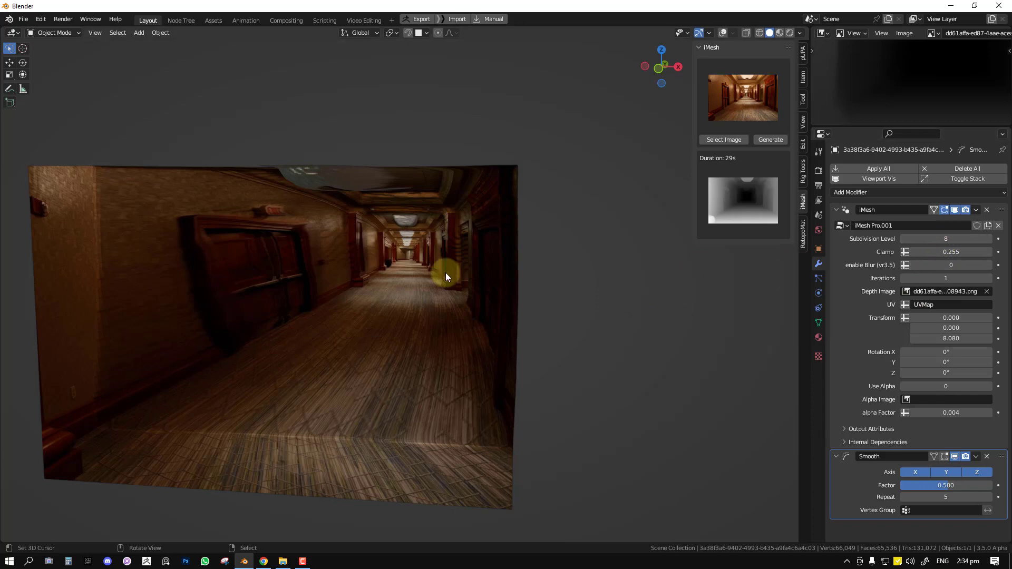
pyautogui.moveTo(445, 291); pyautogui.dragTo(503, 318, button='middle')
pyautogui.scroll(3, 480, 285)
pyautogui.scroll(4, 511, 314)
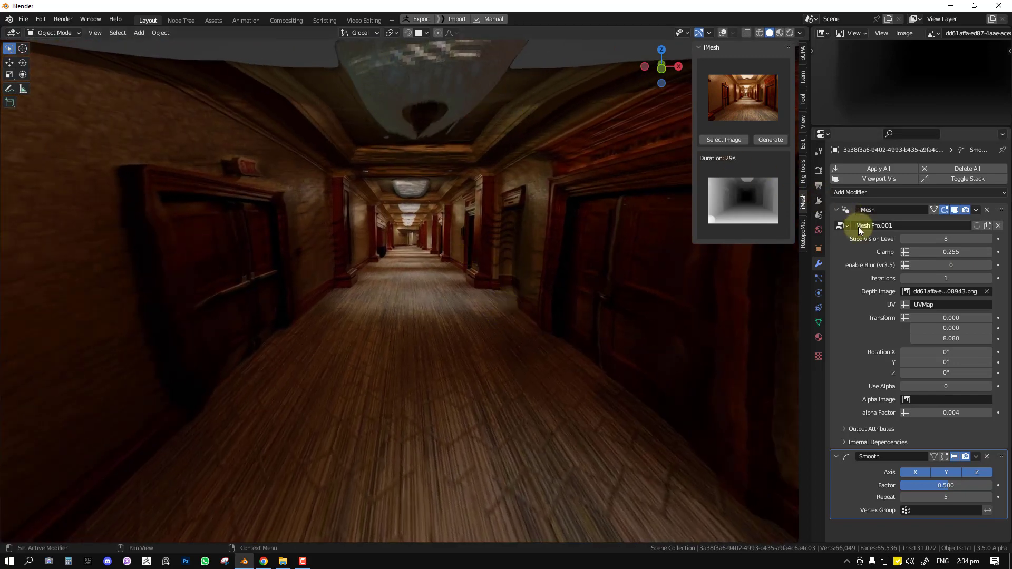
pyautogui.scroll(-2, 520, 235)
pyautogui.scroll(3, 410, 289)
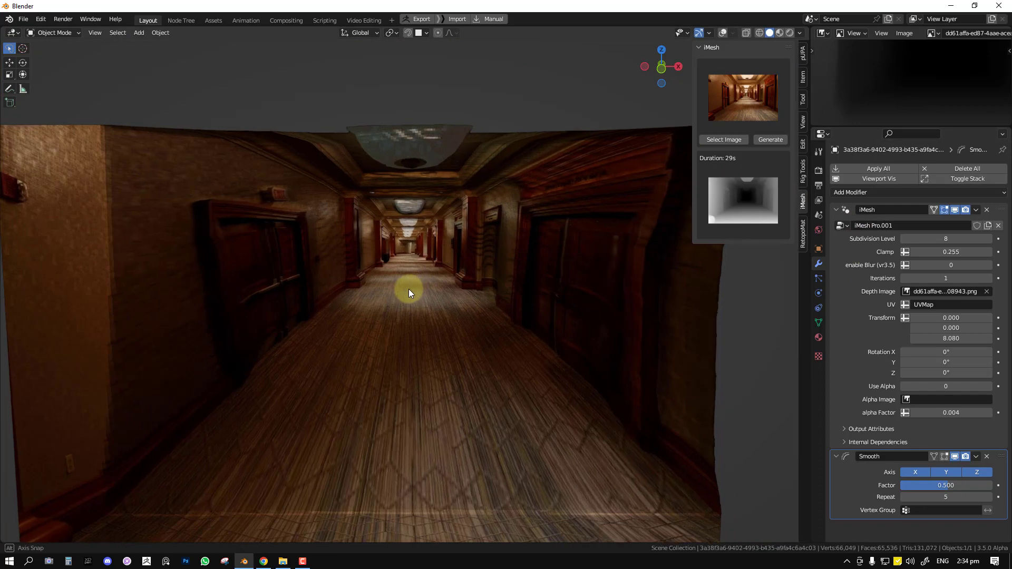
# Toggle Blur on and off and raise iMesh Iterations to 211
pyautogui.click(990, 266)
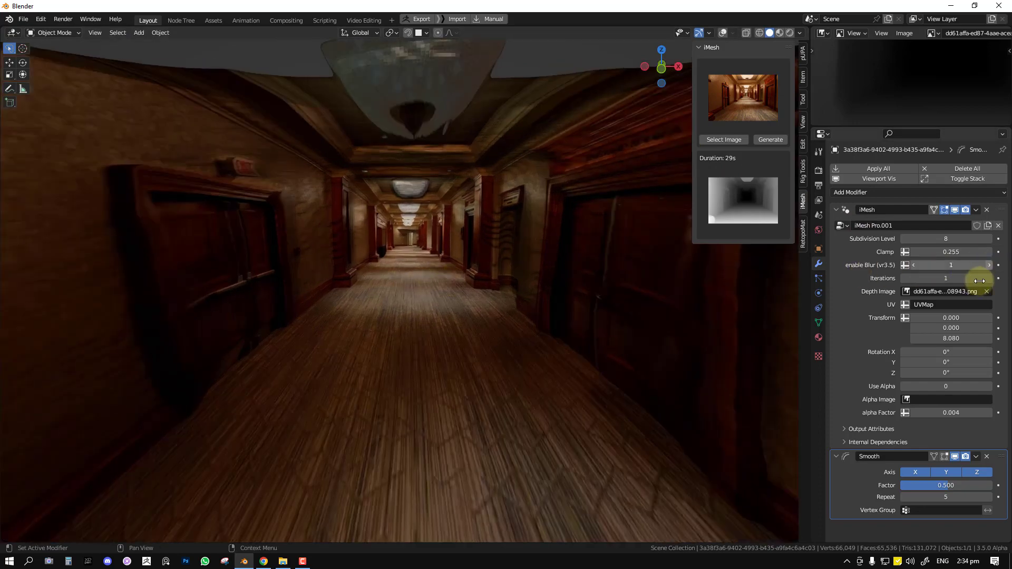
pyautogui.moveTo(931, 278); pyautogui.dragTo(505, 289)
pyautogui.scroll(5, 505, 288)
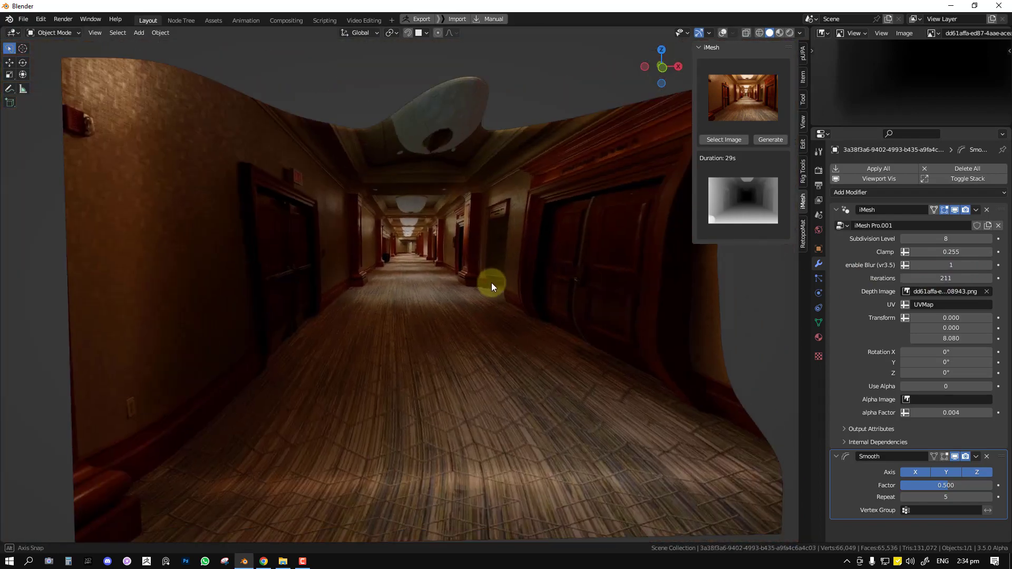
pyautogui.moveTo(966, 266); pyautogui.dragTo(441, 264)
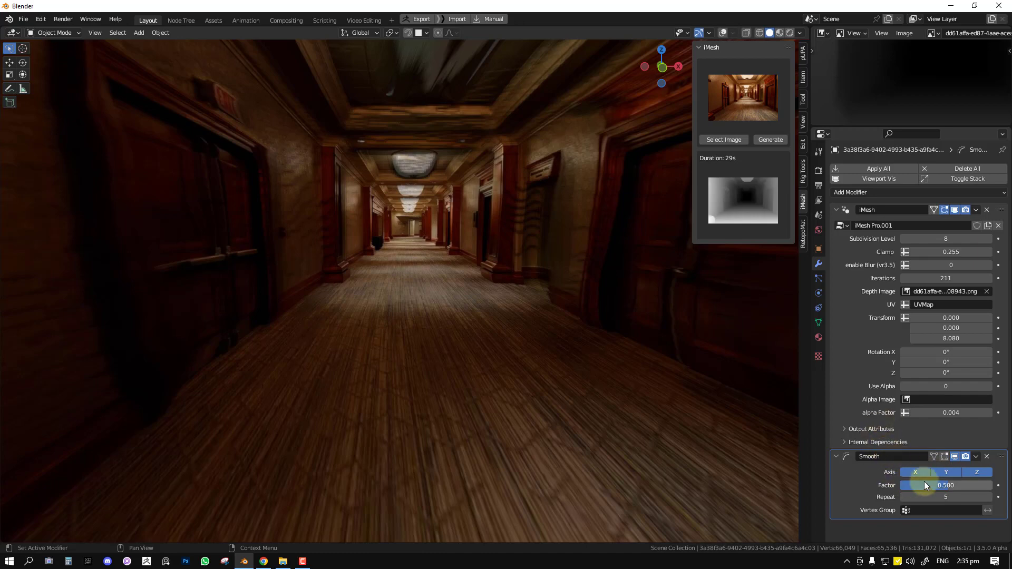
# Set the Smooth modifier's Repeat to 30, then 60, and inspect the ceiling edges
pyautogui.click(949, 496)
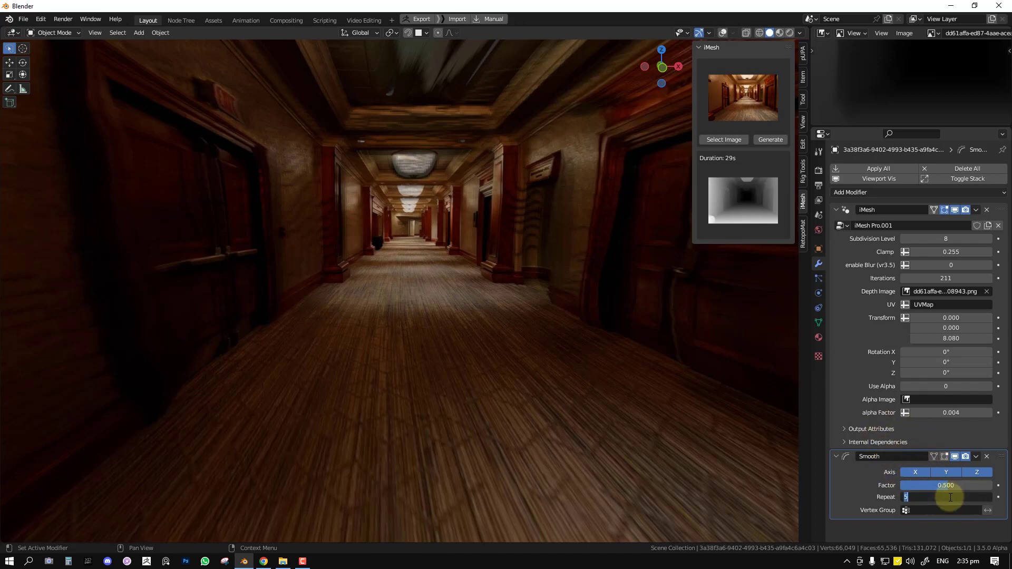
pyautogui.write('30')
pyautogui.press('Return')
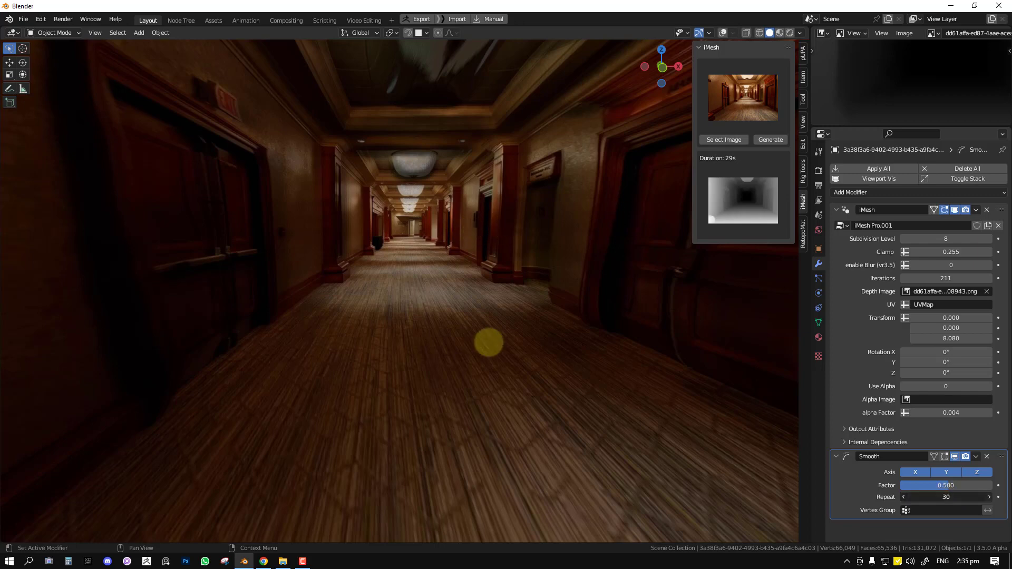
pyautogui.click(949, 497)
pyautogui.write('60')
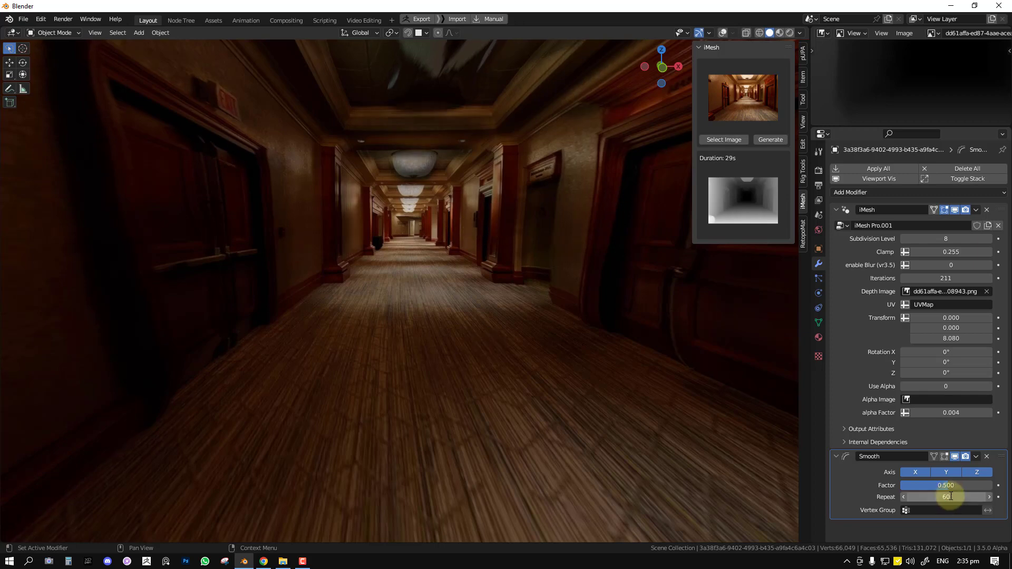
pyautogui.press('Return')
pyautogui.moveTo(521, 254); pyautogui.dragTo(507, 277, button='middle')
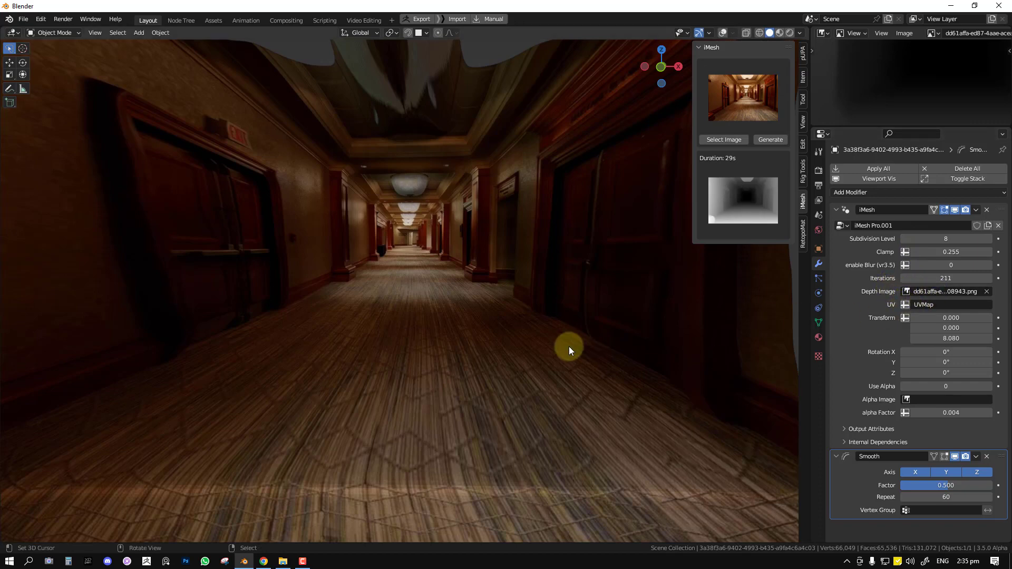
# Delete the hallway mesh and reset iMesh for a new image
pyautogui.moveTo(569, 346); pyautogui.dragTo(560, 332, button='middle')
pyautogui.press('Delete')
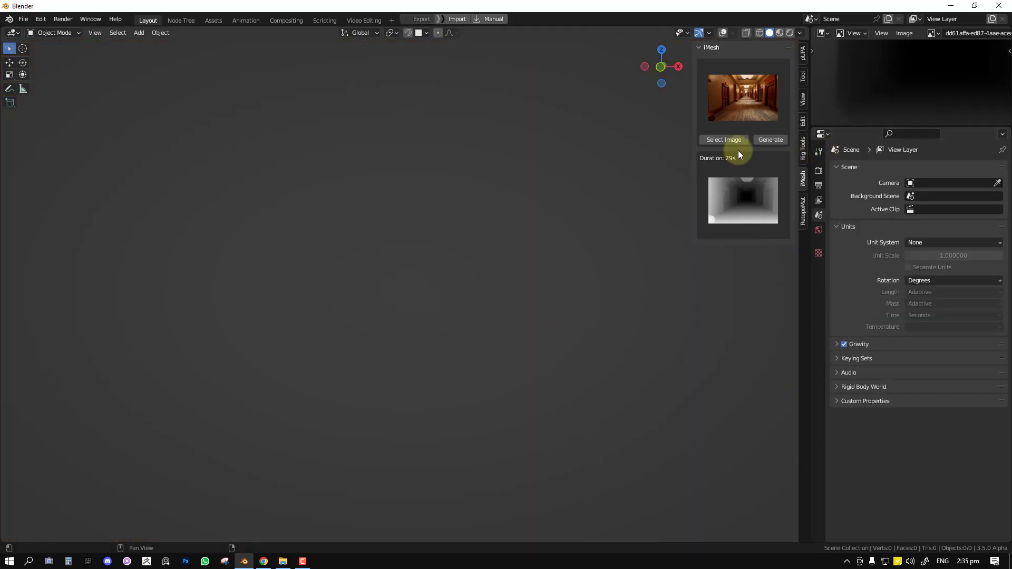
pyautogui.click(733, 139)
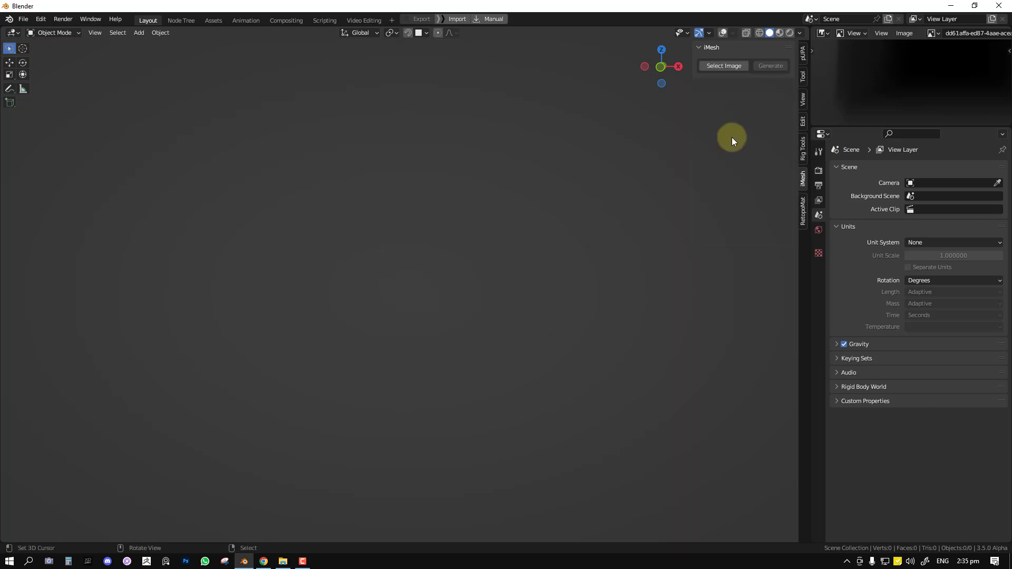
# Load wide-hallway.jpg from the Desktop as the new source image
pyautogui.click(711, 65)
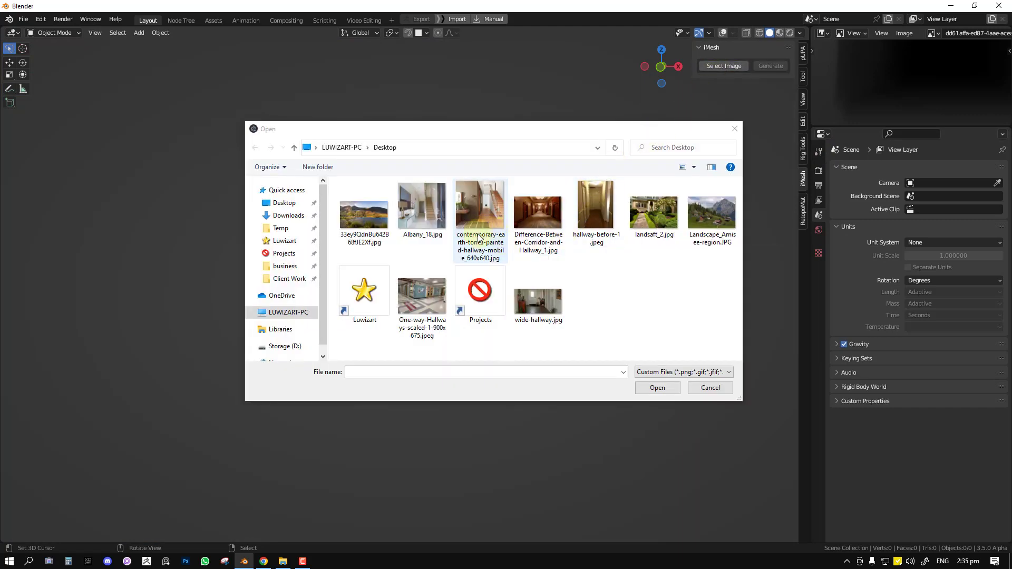
pyautogui.click(547, 304)
pyautogui.click(742, 66)
pyautogui.click(557, 305)
pyautogui.doubleClick(556, 305)
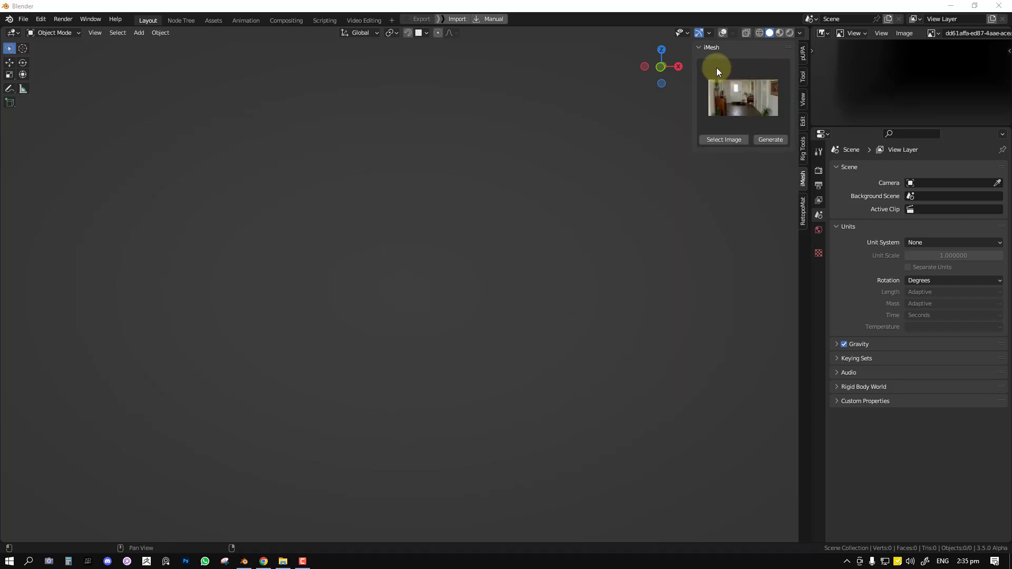
# Generate the hallway depth mesh from wide-hallway.jpg, then orbit around it and select it
pyautogui.click(775, 140)
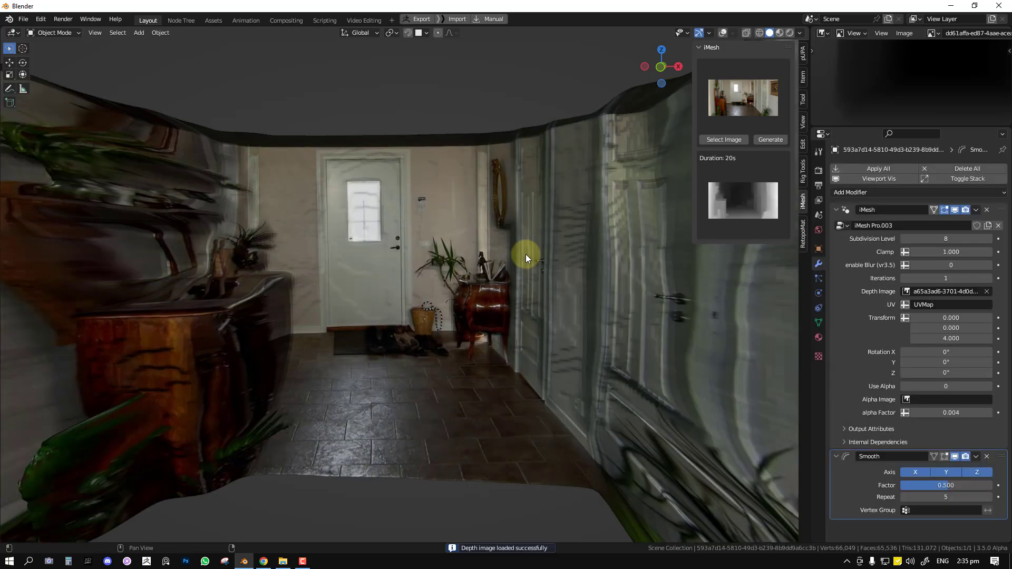
pyautogui.moveTo(481, 258); pyautogui.dragTo(423, 302, button='middle')
pyautogui.click(497, 262)
pyautogui.scroll(5, 511, 269)
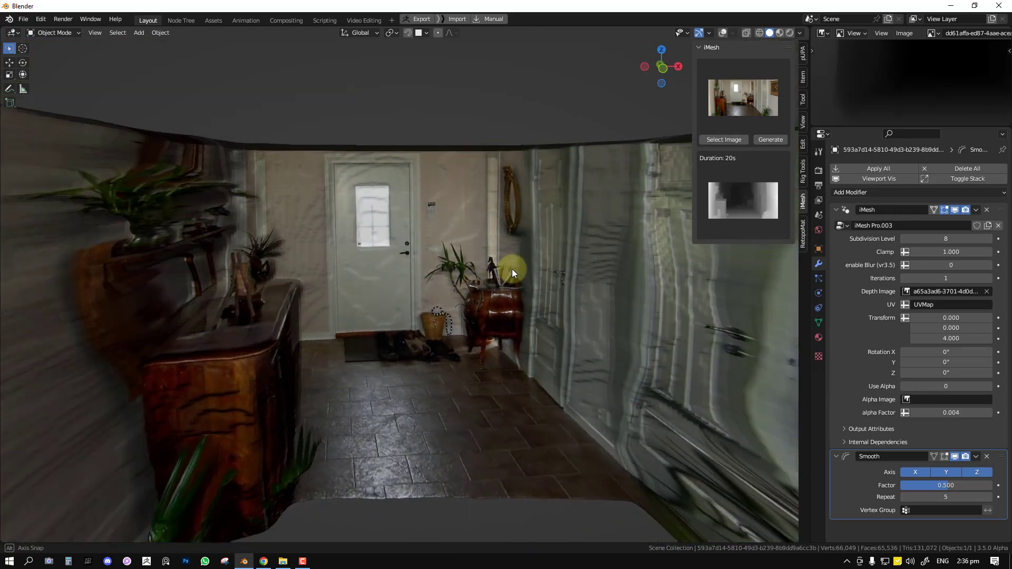
pyautogui.scroll(2, 505, 270)
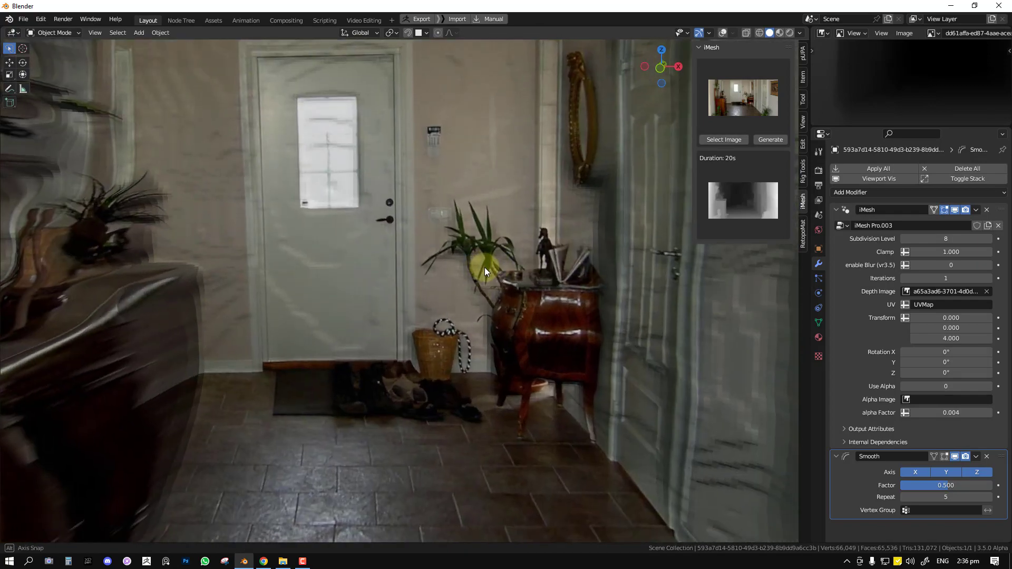
# Shade the hallway mesh smooth and deselect it
pyautogui.rightClick(503, 244)
pyautogui.click(520, 244)
pyautogui.scroll(-5, 518, 247)
pyautogui.hotkey('alt', 'a')
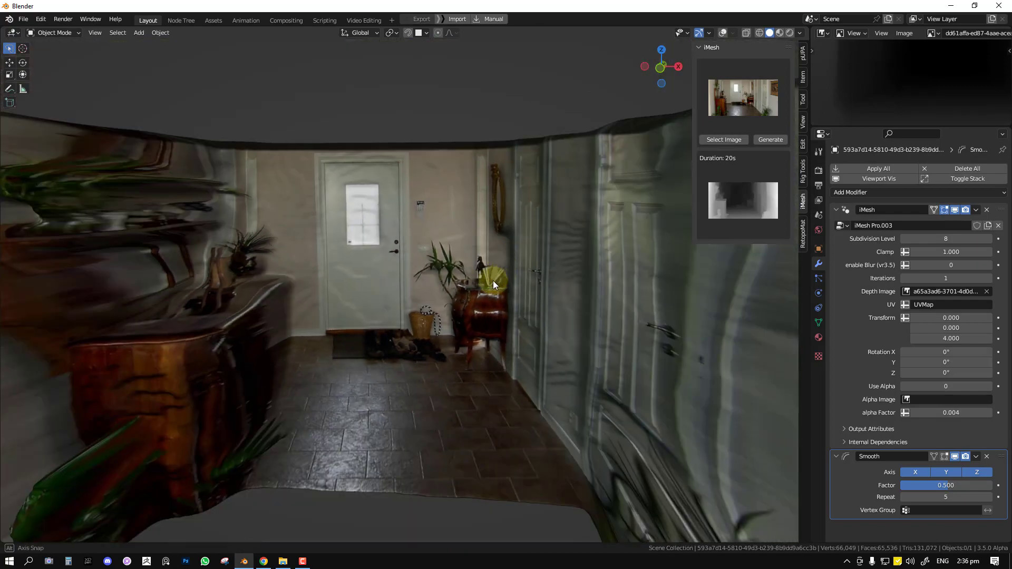
# Orbit around the hallway mesh to inspect it from several angles and reselect it
pyautogui.moveTo(493, 280); pyautogui.dragTo(432, 328, button='middle')
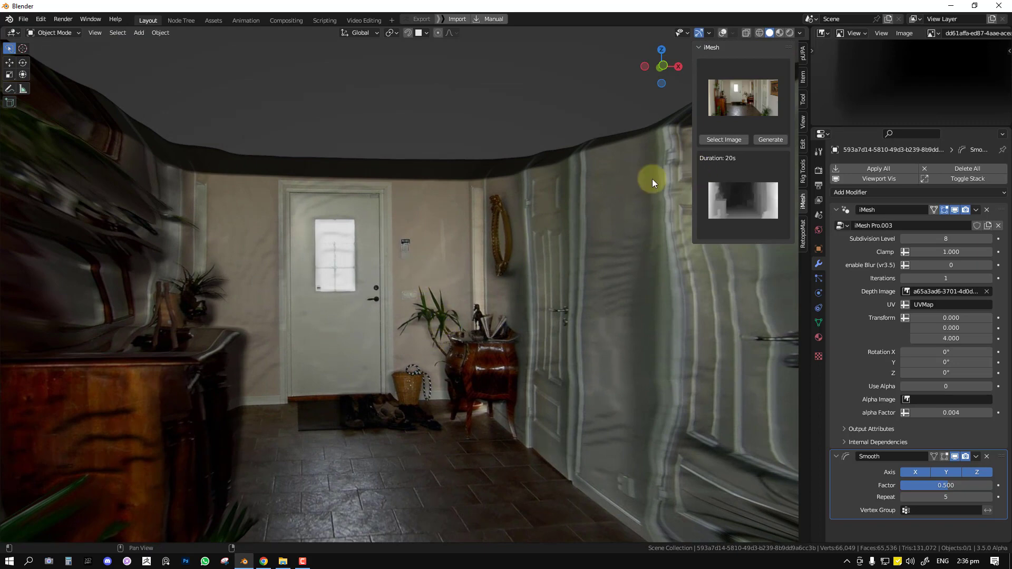
pyautogui.moveTo(622, 191); pyautogui.dragTo(515, 239, button='middle')
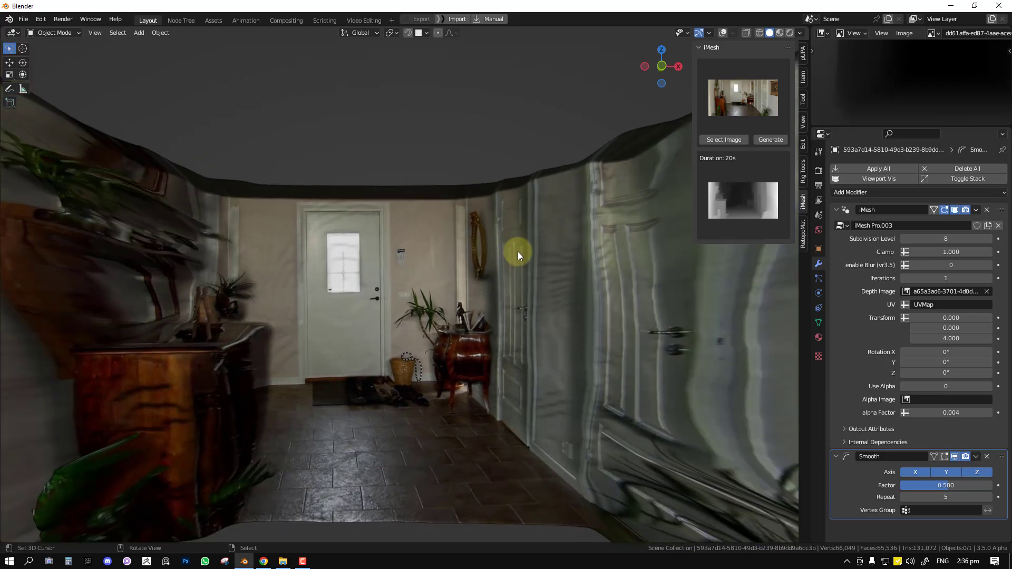
pyautogui.moveTo(518, 254); pyautogui.dragTo(605, 216, button='middle')
pyautogui.click(555, 287)
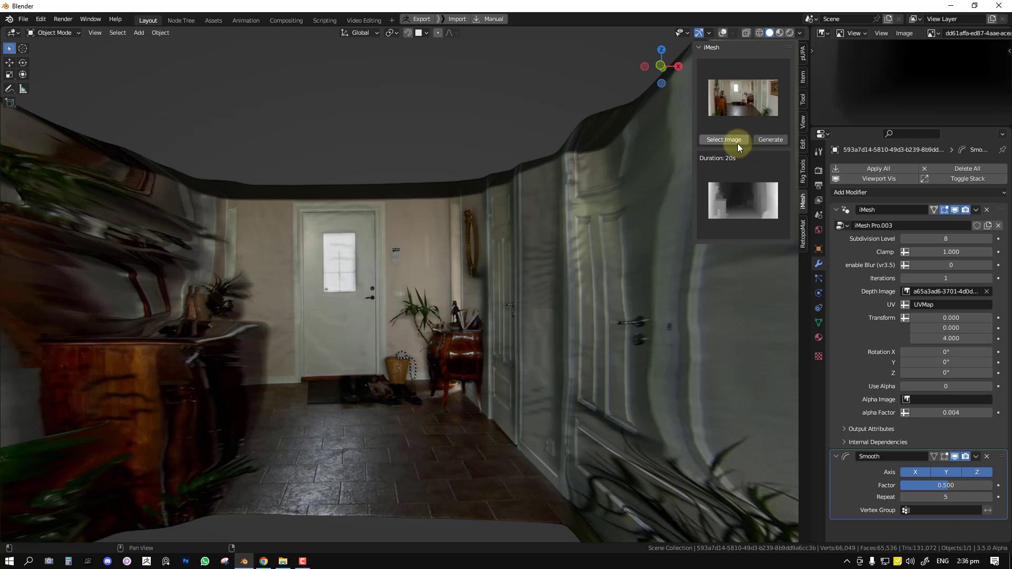
# Load Landscape_Arnisee-region.JPG as the iMesh source image
pyautogui.click(718, 145)
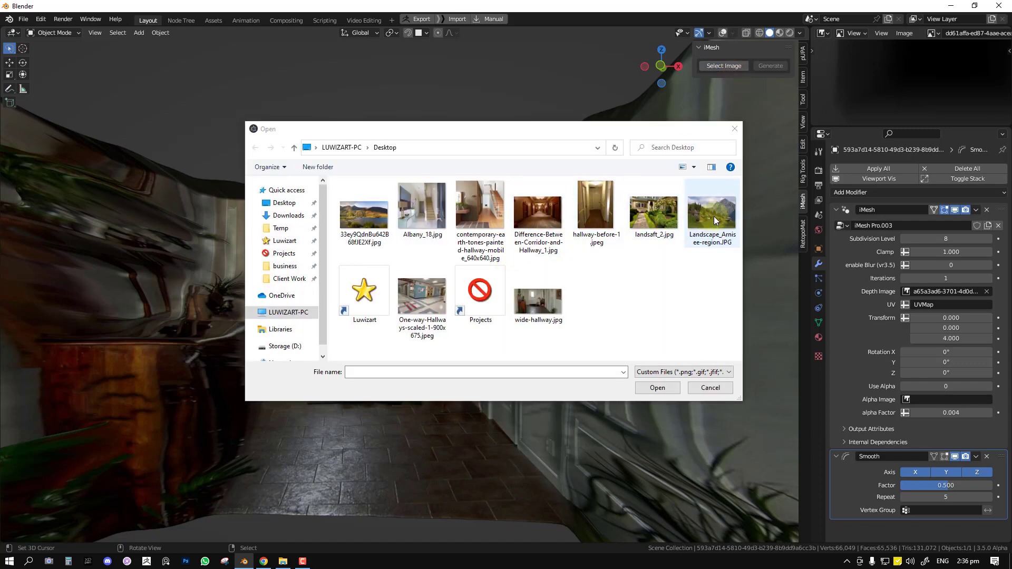
pyautogui.doubleClick(362, 217)
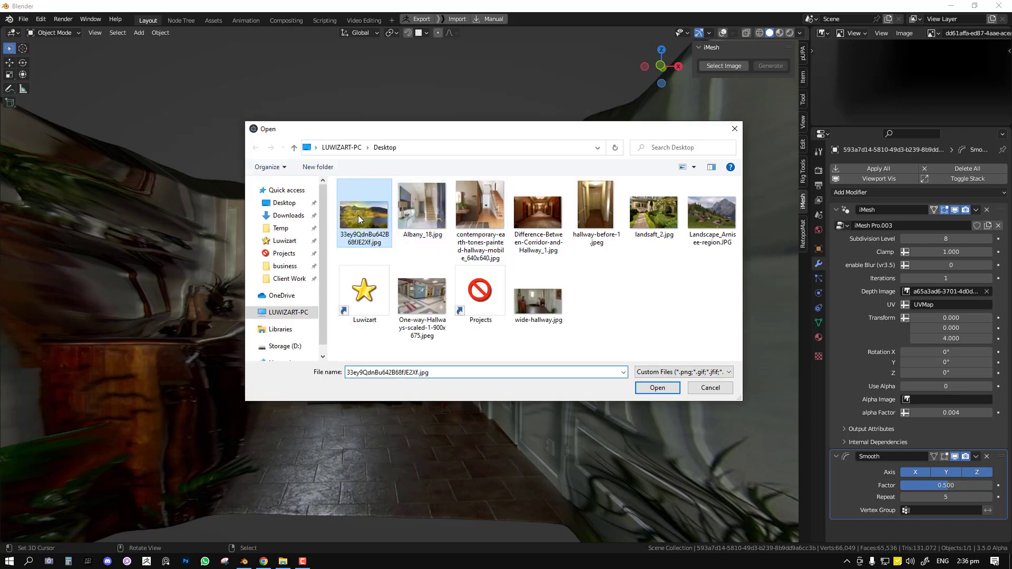
pyautogui.doubleClick(359, 216)
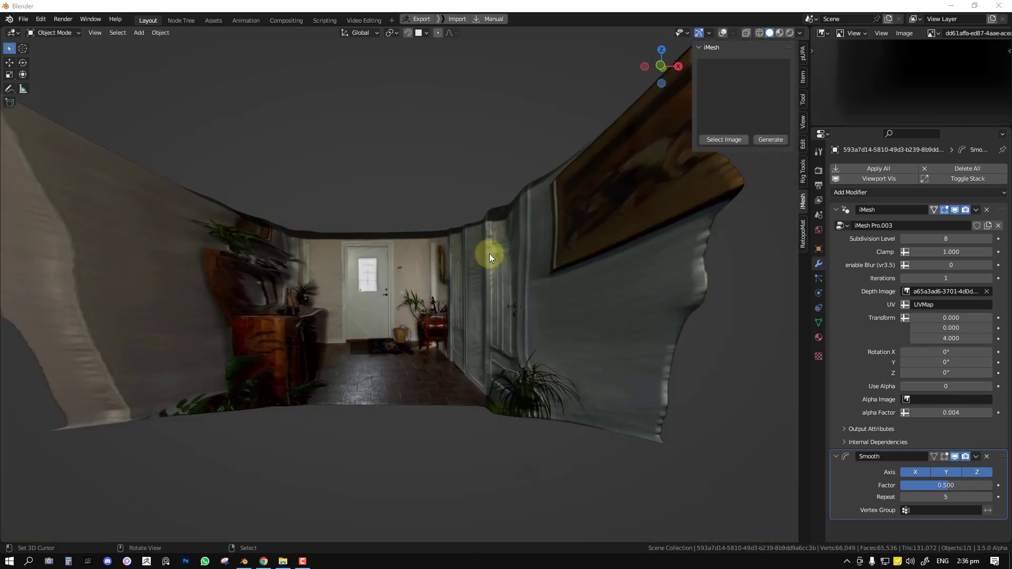
# Delete the hallway mesh and bring back the grid and axes in the empty scene
pyautogui.press('x')
pyautogui.click(490, 255)
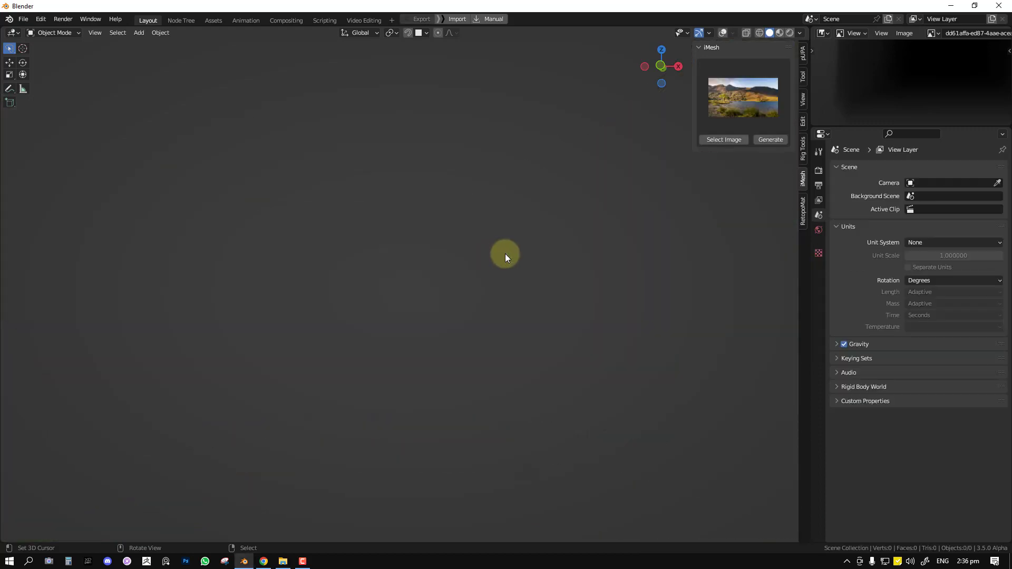
pyautogui.moveTo(514, 251); pyautogui.dragTo(518, 261, button='middle')
pyautogui.hotkey('shift', 'alt', 'z')
pyautogui.moveTo(551, 189); pyautogui.dragTo(491, 274, button='middle')
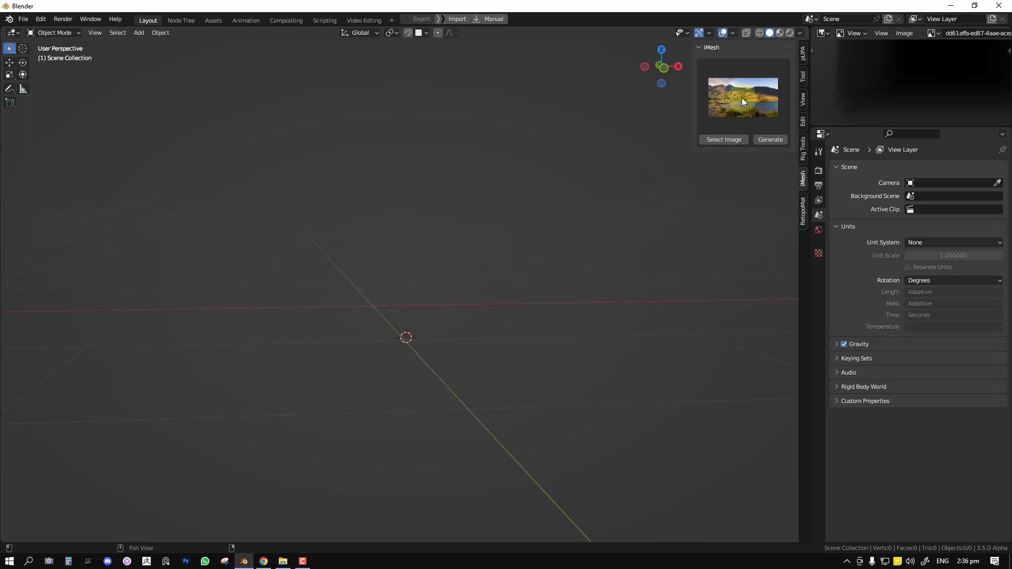
# In Photoshop, select the lake photo's sky, unlock the Background layer and delete the sky
pyautogui.click(185, 562)
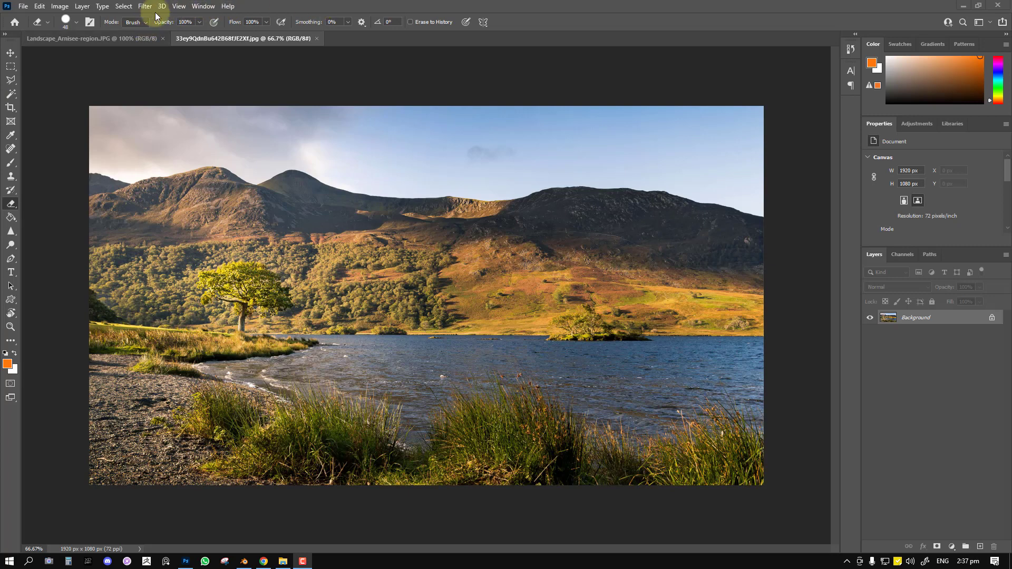
pyautogui.click(125, 7)
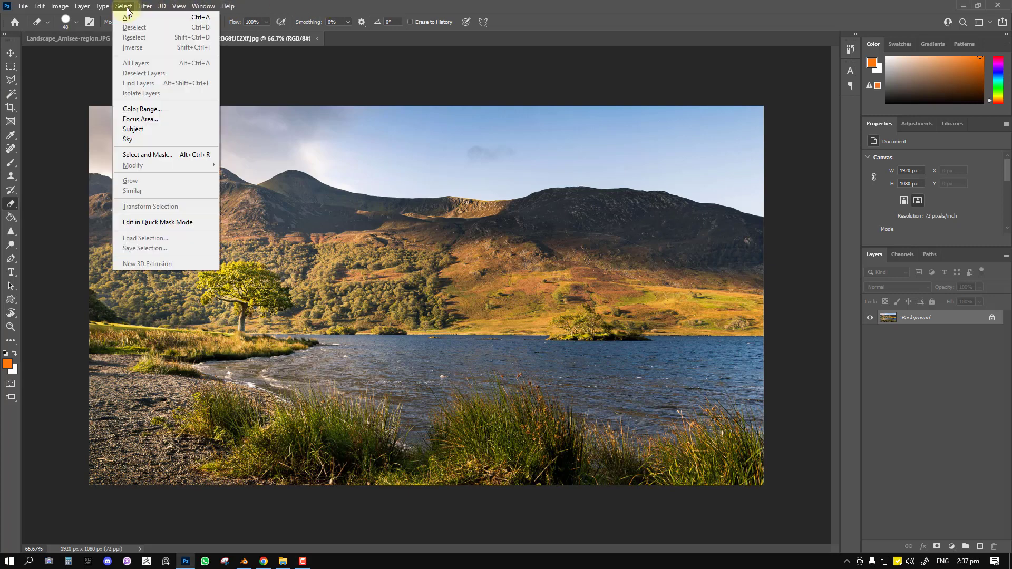
pyautogui.click(153, 138)
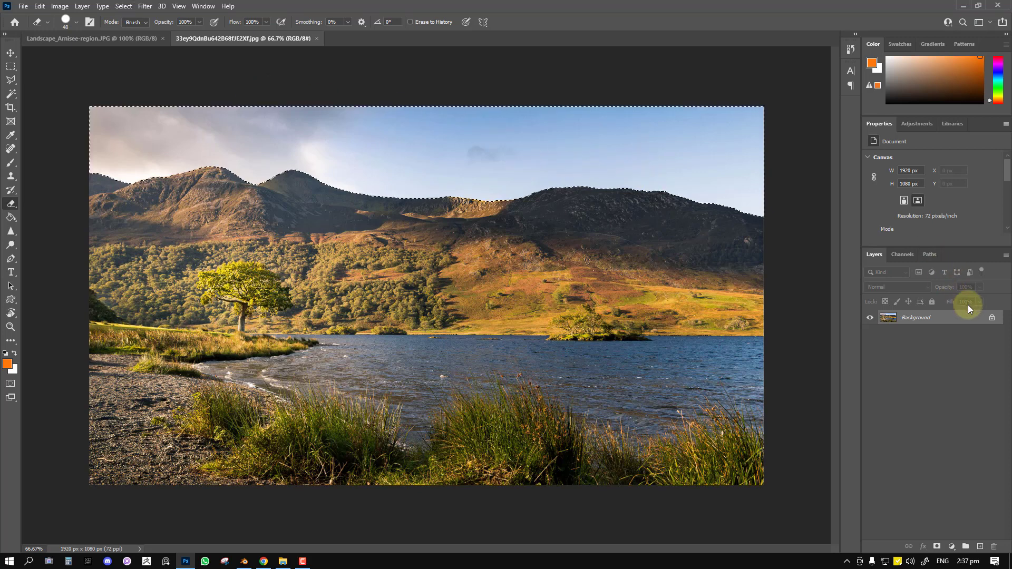
pyautogui.click(992, 317)
pyautogui.press('Delete')
pyautogui.hotkey('ctrl', 'd')
# Save the sky-free lake photo as a PNG named 1
pyautogui.hotkey('ctrl', 'shift', 's')
pyautogui.click(191, 243)
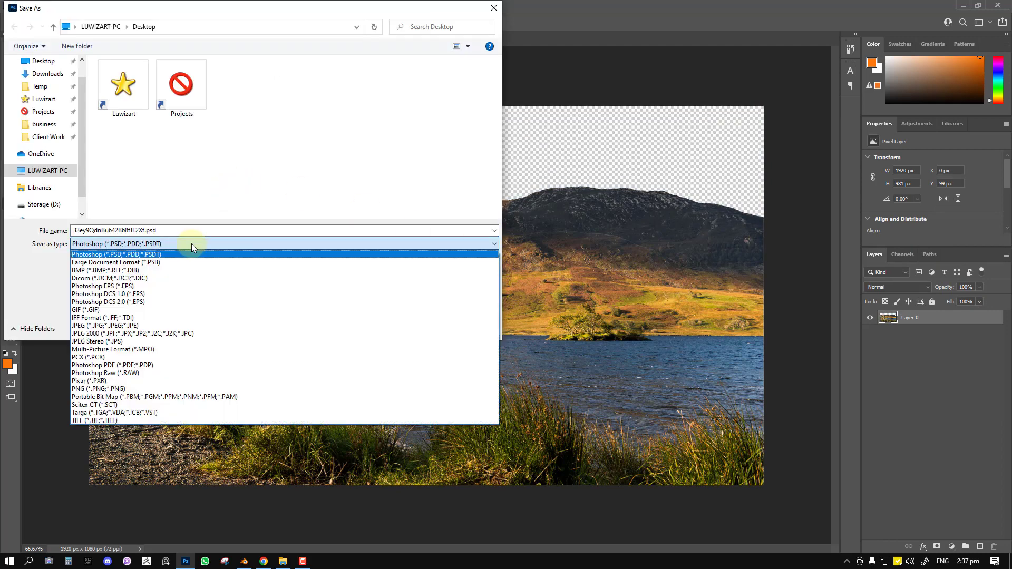
pyautogui.click(117, 389)
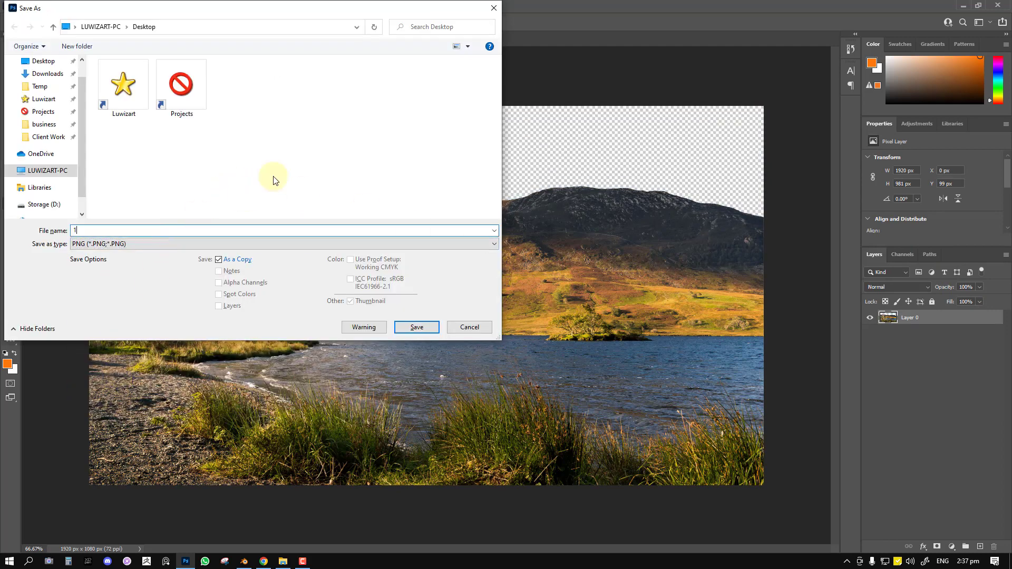
pyautogui.click(417, 327)
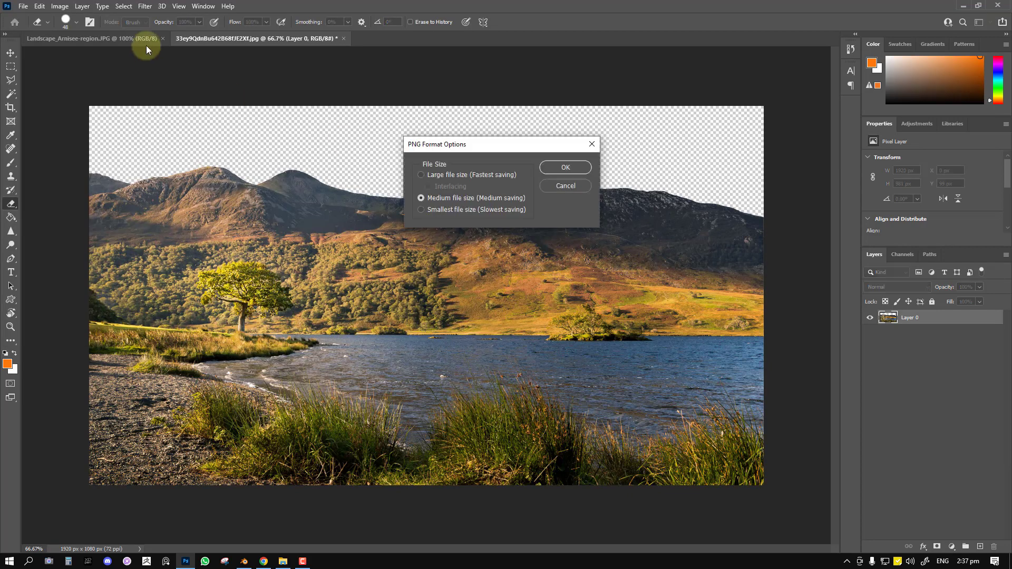
pyautogui.click(567, 168)
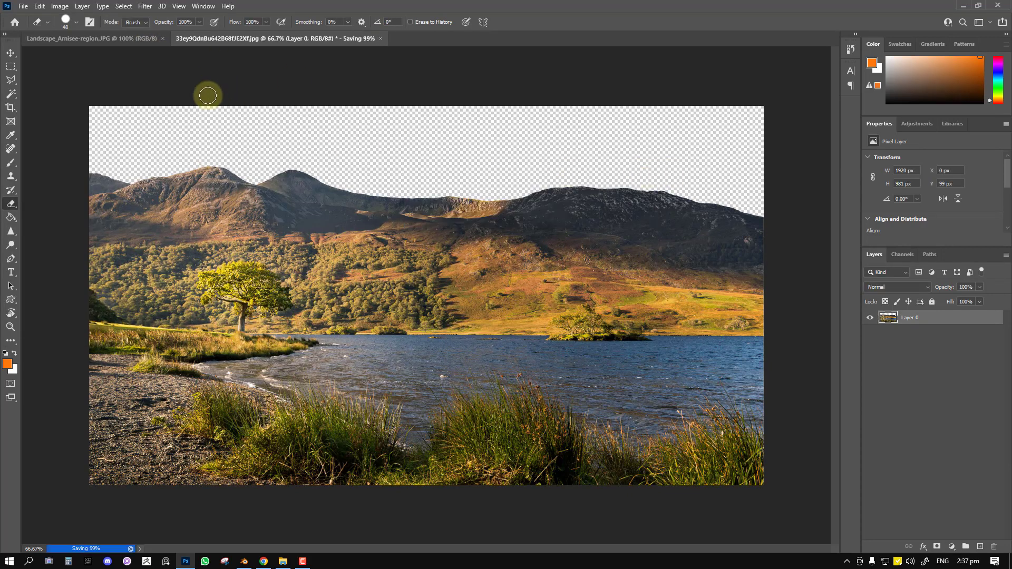
pyautogui.click(130, 40)
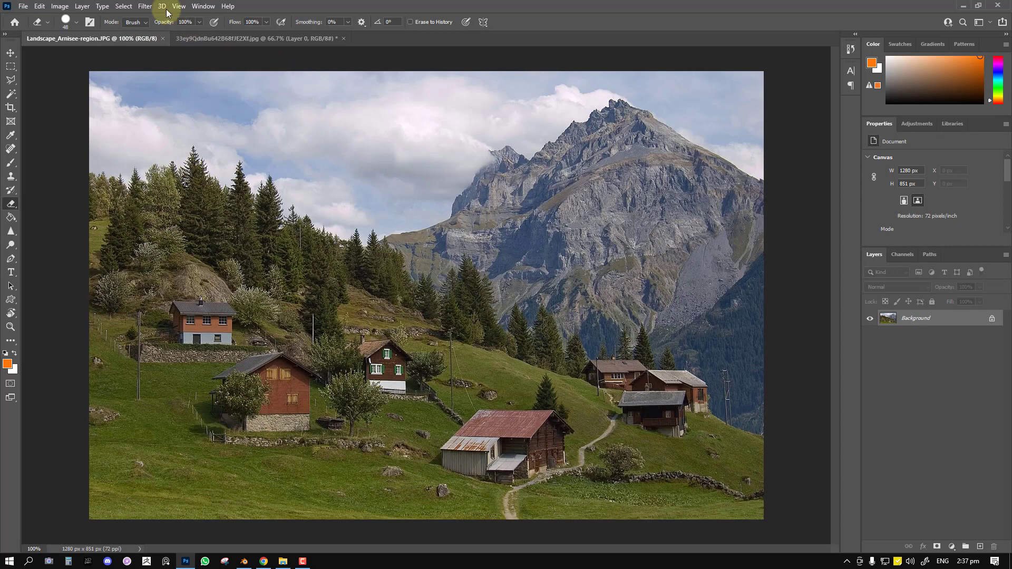
# Select the Arnisee photo's sky, unlock the layer, delete the sky and deselect
pyautogui.click(124, 6)
pyautogui.click(144, 136)
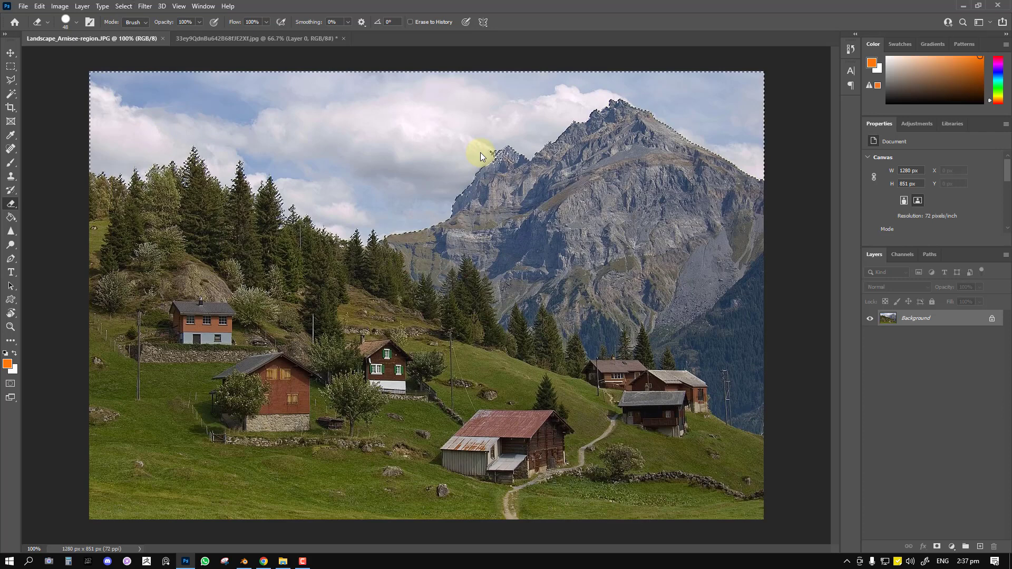
pyautogui.click(993, 319)
pyautogui.press('Delete')
pyautogui.hotkey('ctrl', 'd')
# Save the sky-free Arnisee photo as 2.png, accepting the PNG options
pyautogui.hotkey('ctrl', 'shift', 's')
pyautogui.write('2')
pyautogui.click(202, 245)
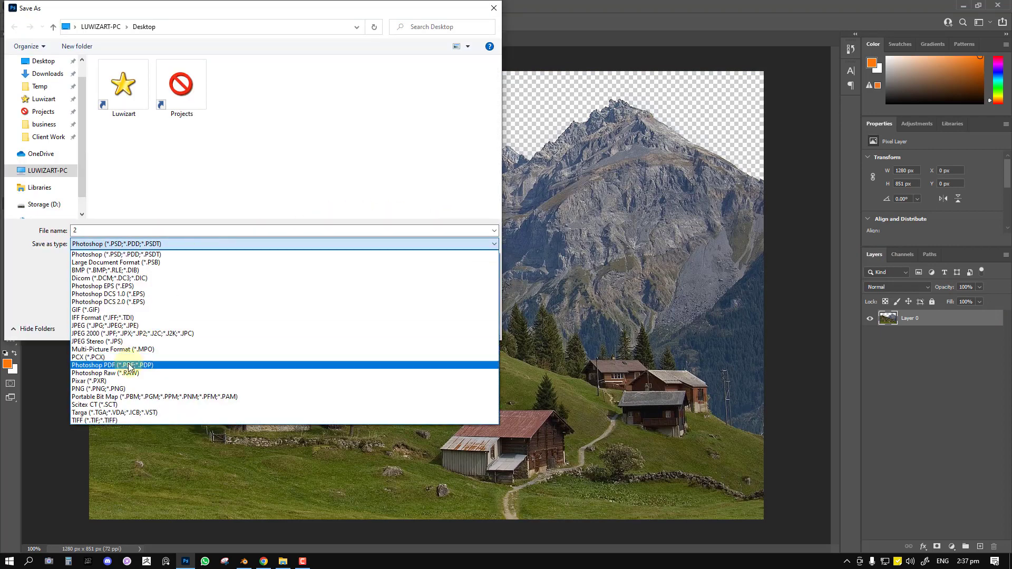
pyautogui.click(202, 391)
pyautogui.click(417, 328)
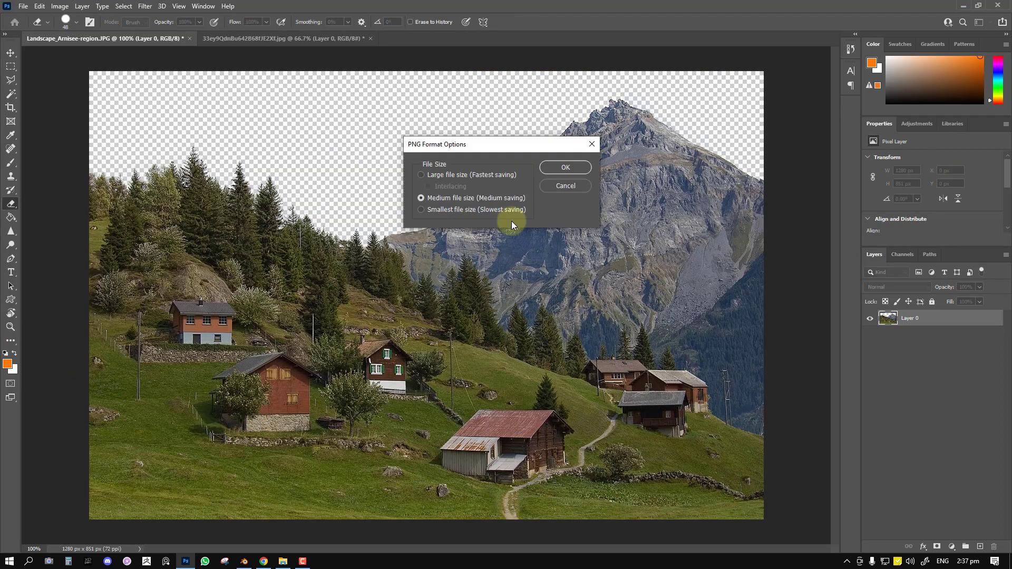
pyautogui.click(584, 169)
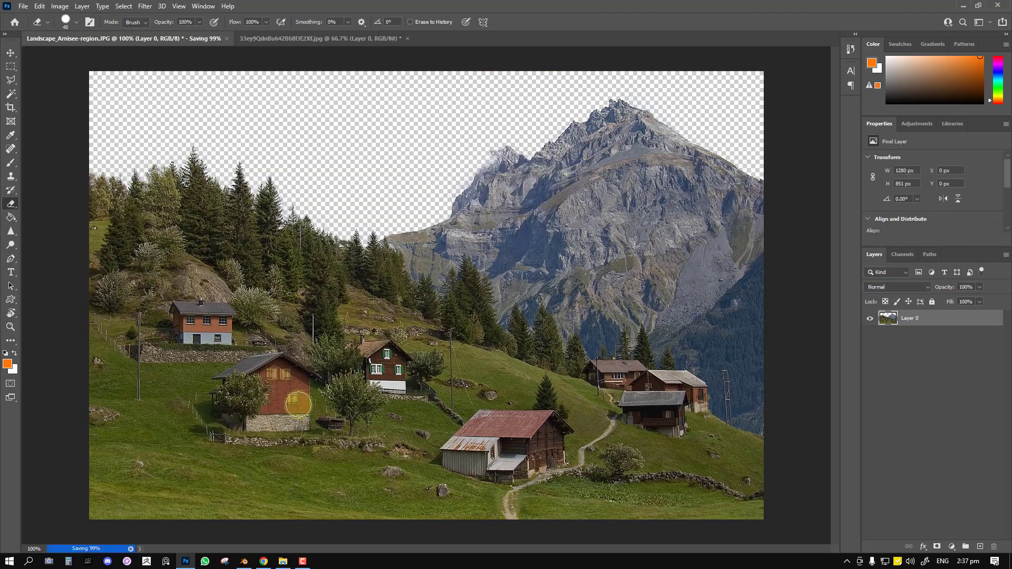
pyautogui.click(244, 561)
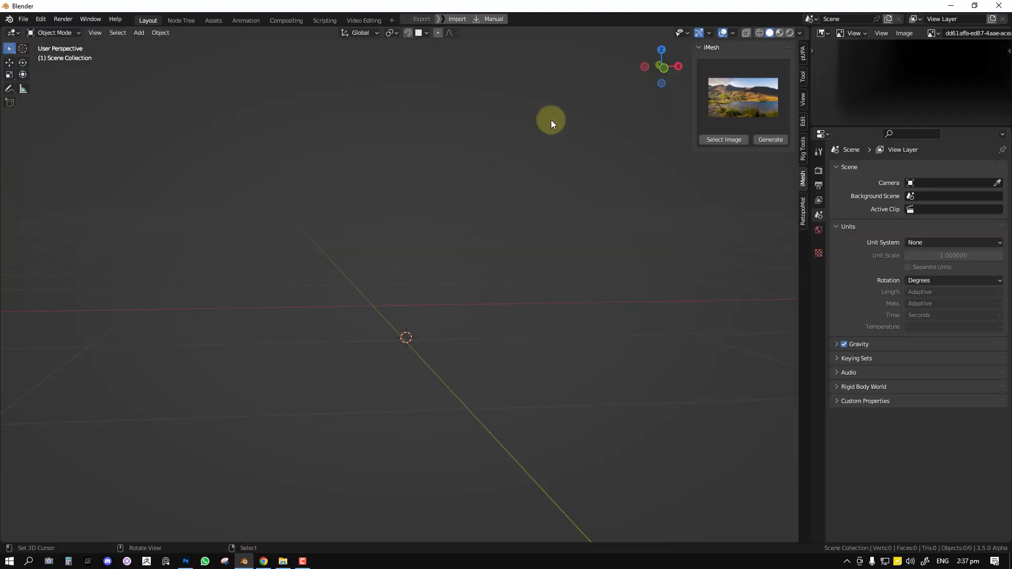
# Load 2.png as the iMesh source image and generate the village depth mesh
pyautogui.click(732, 139)
pyautogui.click(731, 66)
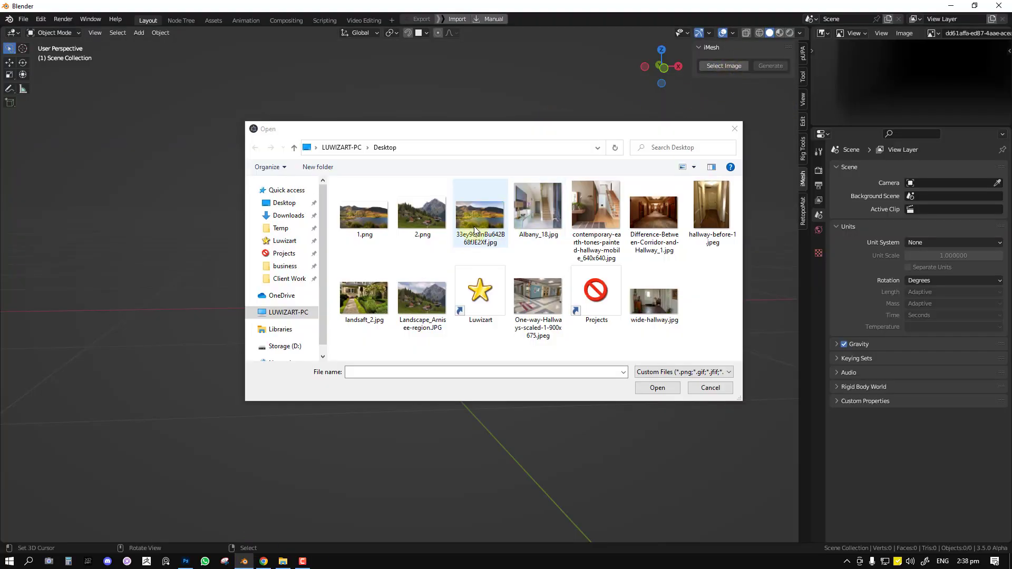
pyautogui.click(416, 217)
pyautogui.doubleClick(438, 216)
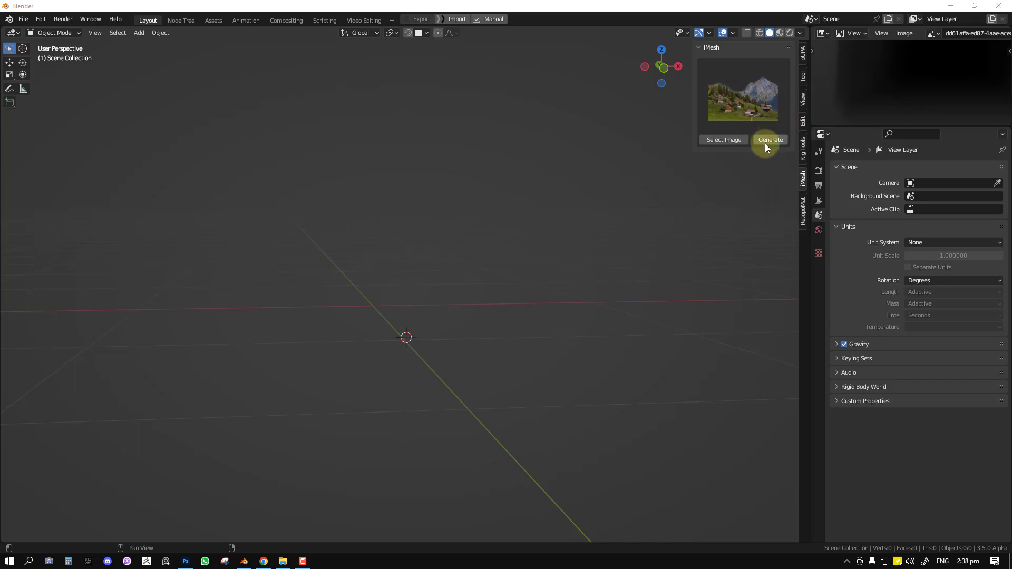
pyautogui.click(769, 134)
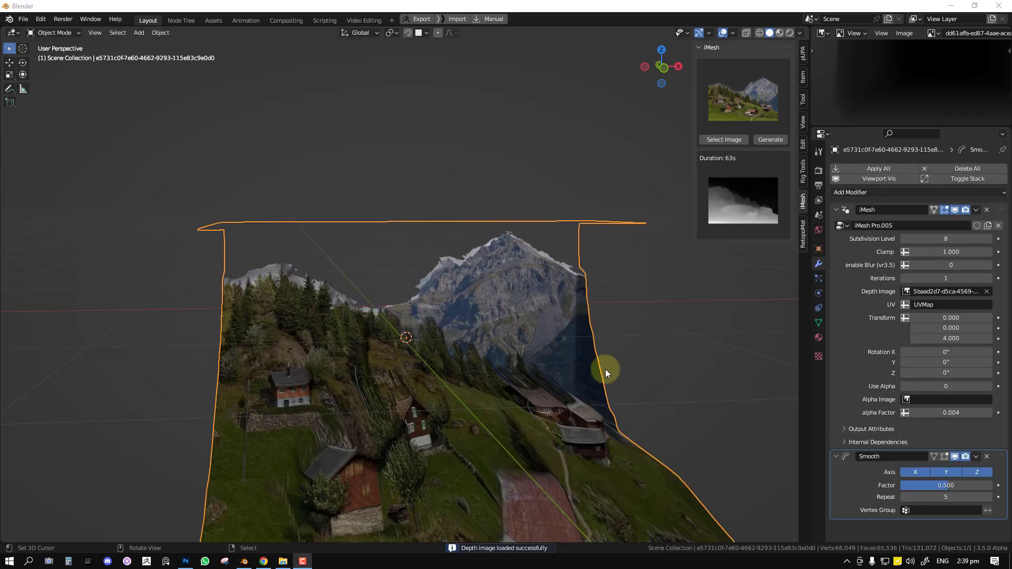
# Orbit around the new terrain and shift it along Y to 0.540
pyautogui.moveTo(600, 369); pyautogui.dragTo(592, 353, button='middle')
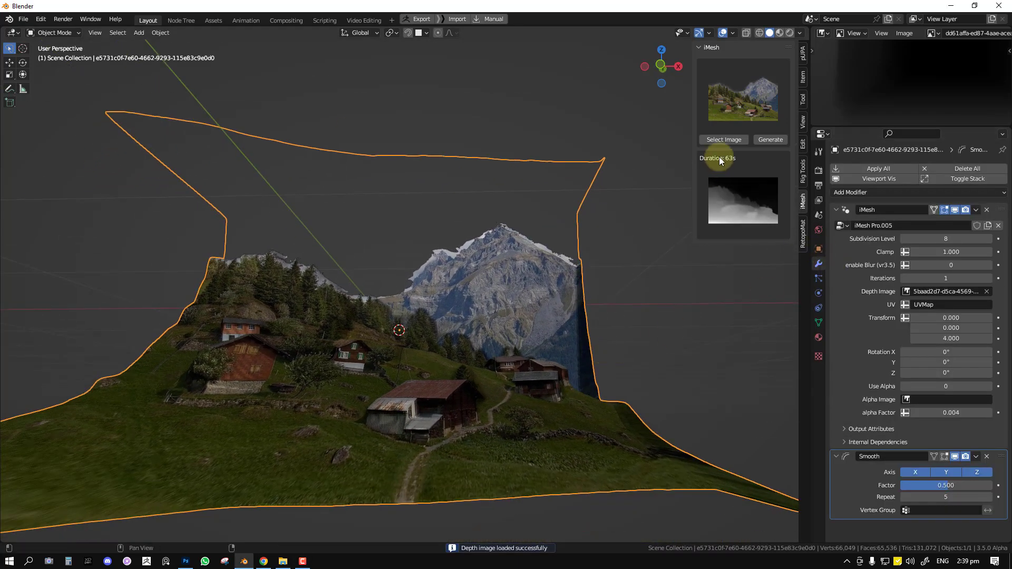
pyautogui.moveTo(440, 371)
pyautogui.mouseDown(button='middle')
pyautogui.moveTo(421, 373)
pyautogui.moveTo(440, 367)
pyautogui.mouseUp(button='middle')
pyautogui.hotkey('alt', 'a')
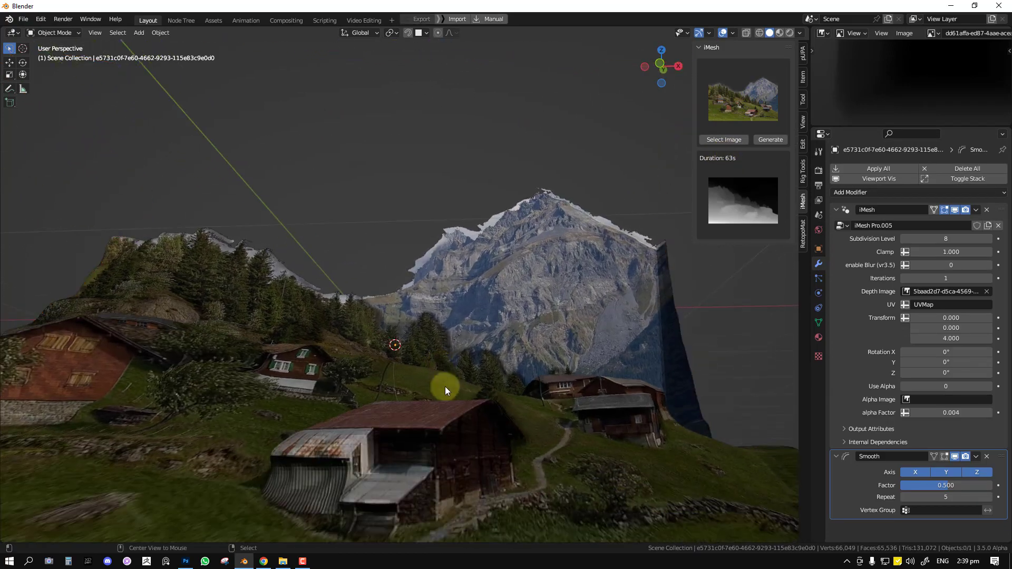
pyautogui.moveTo(449, 404); pyautogui.dragTo(561, 391, button='middle')
pyautogui.moveTo(951, 328); pyautogui.dragTo(480, 328)
# Check the terrain from the right side, then flatten its depth Z to 2.280
pyautogui.press('KP_3')
pyautogui.click(402, 319)
pyautogui.press('r')
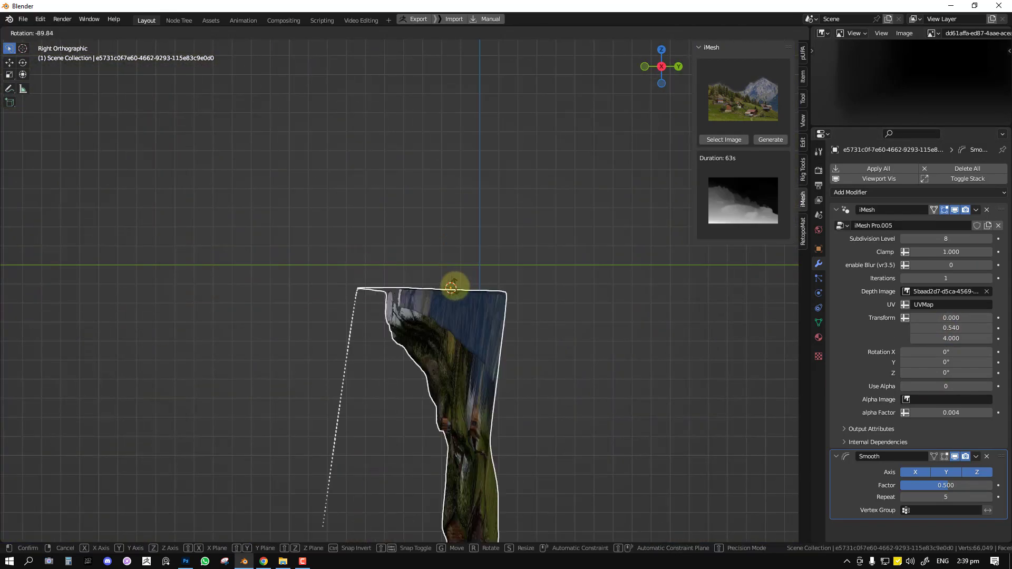
pyautogui.press('Escape')
pyautogui.moveTo(533, 289); pyautogui.dragTo(553, 337, button='middle')
pyautogui.hotkey('alt', 'a')
pyautogui.scroll(6, 454, 352)
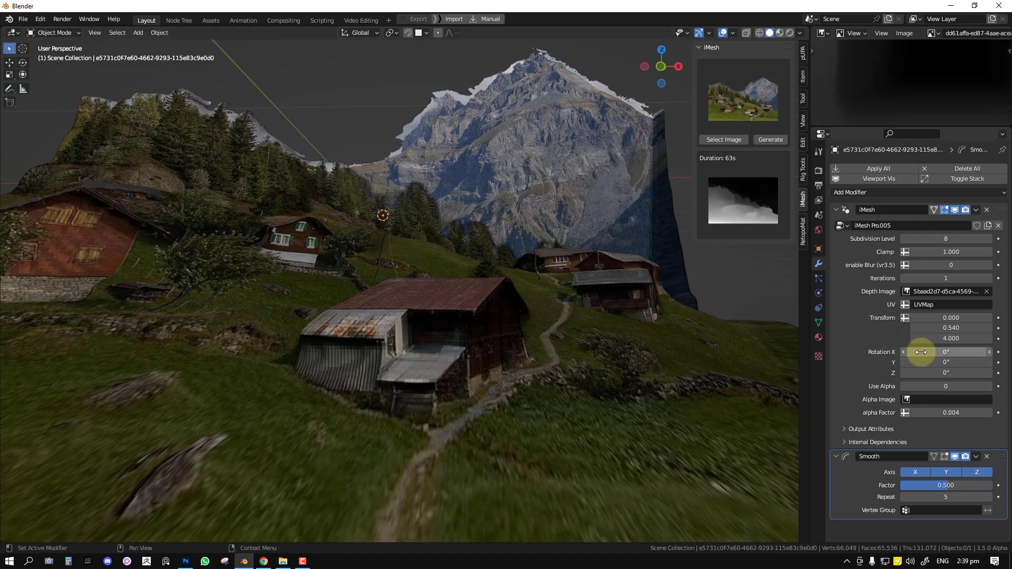
pyautogui.moveTo(922, 339); pyautogui.dragTo(592, 217)
pyautogui.moveTo(552, 343); pyautogui.dragTo(549, 316, button='middle')
# Raise the iMesh subdivision level to 10
pyautogui.click(989, 240)
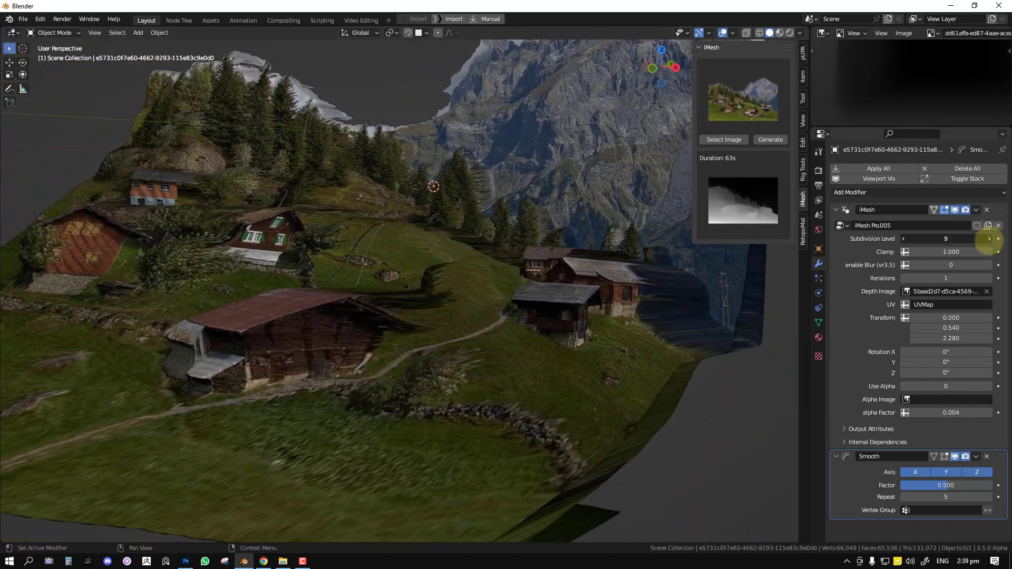
pyautogui.click(989, 239)
pyautogui.scroll(5, 448, 369)
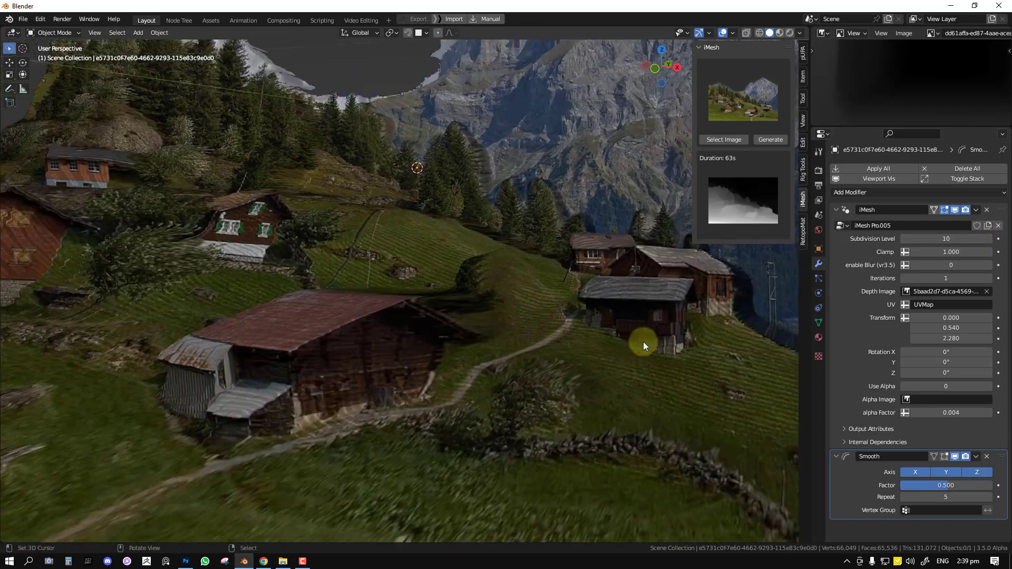
pyautogui.moveTo(644, 342)
pyautogui.mouseDown(button='middle')
pyautogui.moveTo(629, 365)
pyautogui.moveTo(679, 402)
pyautogui.moveTo(638, 359)
pyautogui.mouseUp(button='middle')
# Switch the viewport to plain material colour and orbit around the grey terrain
pyautogui.hotkey('shift', 'v')
pyautogui.click(590, 281)
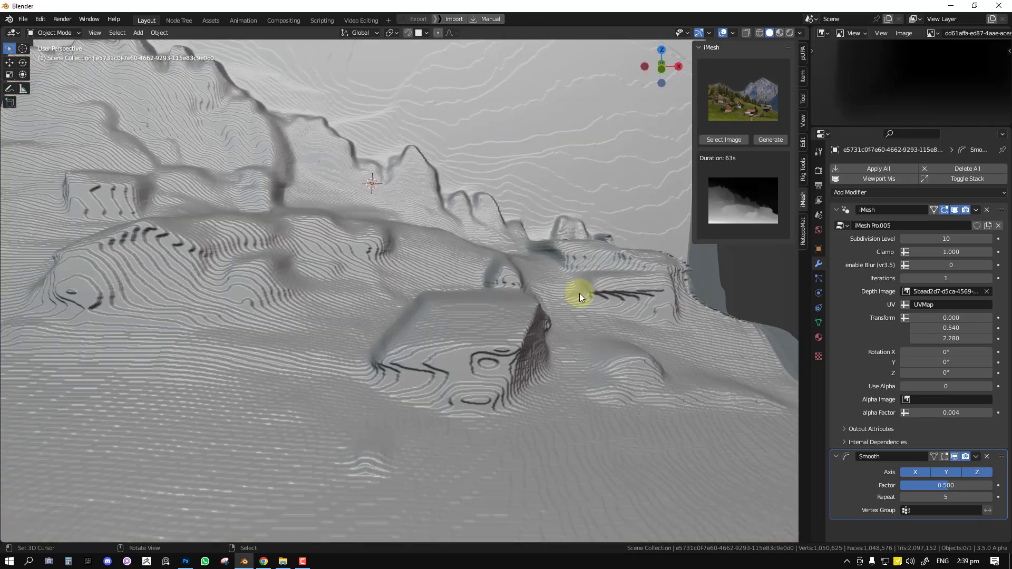
pyautogui.moveTo(570, 299)
pyautogui.mouseDown(button='middle')
pyautogui.moveTo(521, 336)
pyautogui.moveTo(451, 354)
pyautogui.moveTo(566, 341)
pyautogui.moveTo(521, 337)
pyautogui.mouseUp(button='middle')
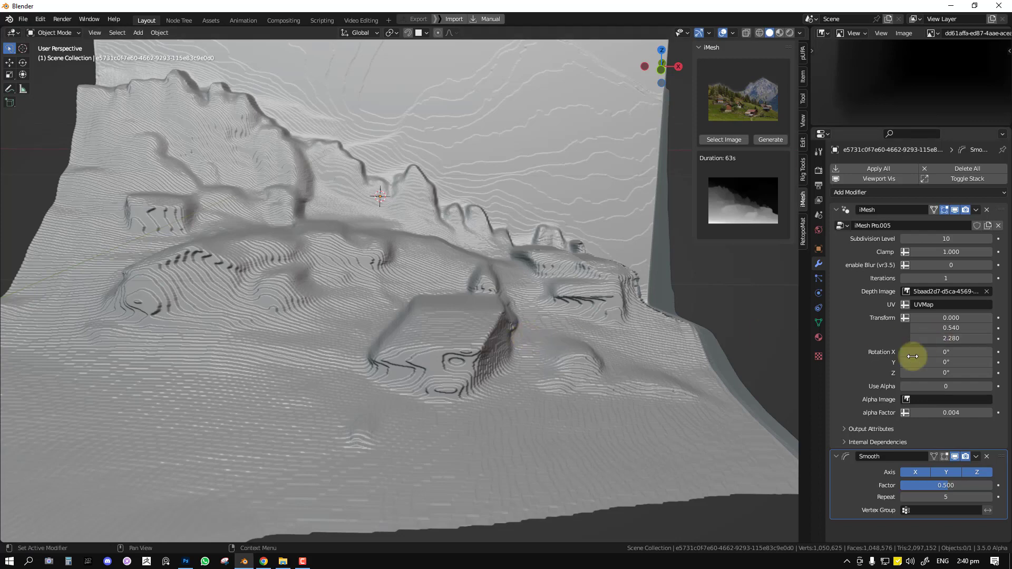
pyautogui.moveTo(501, 355); pyautogui.dragTo(543, 315, button='middle')
pyautogui.moveTo(478, 304); pyautogui.dragTo(422, 286, button='middle')
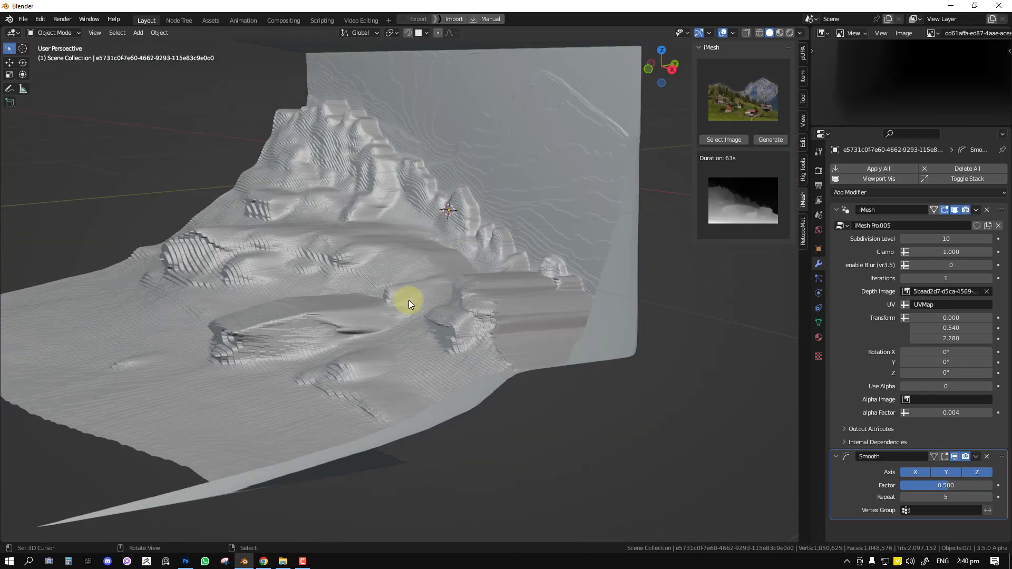
pyautogui.press('z')
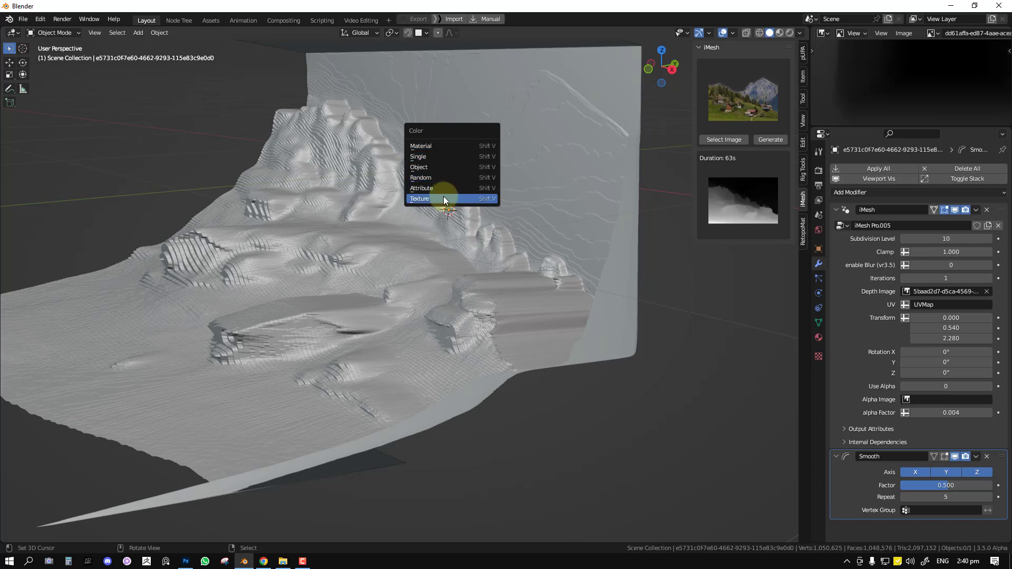
pyautogui.click(444, 196)
pyautogui.moveTo(512, 207); pyautogui.dragTo(327, 156, button='middle')
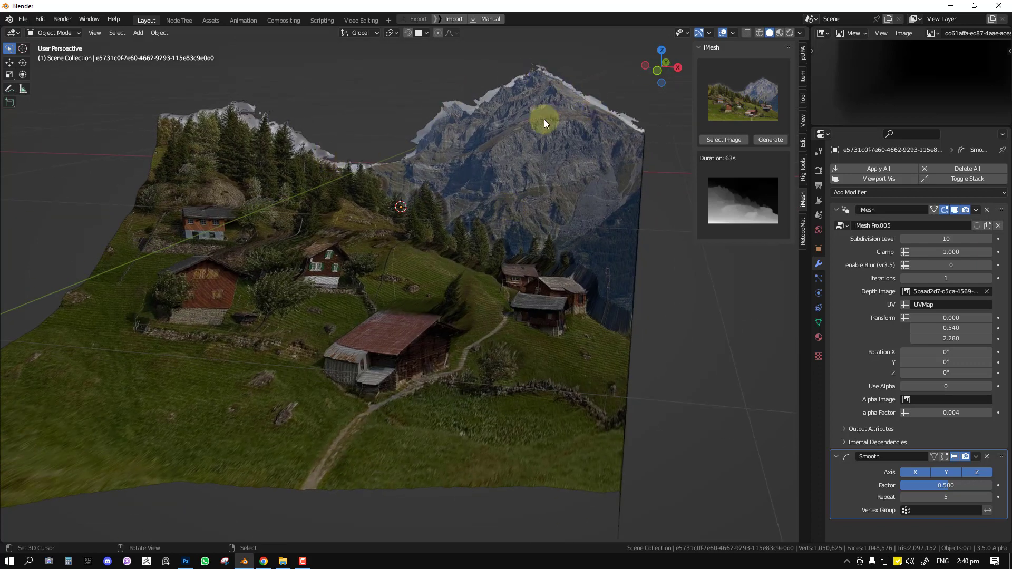
pyautogui.moveTo(545, 119); pyautogui.dragTo(540, 223, button='middle')
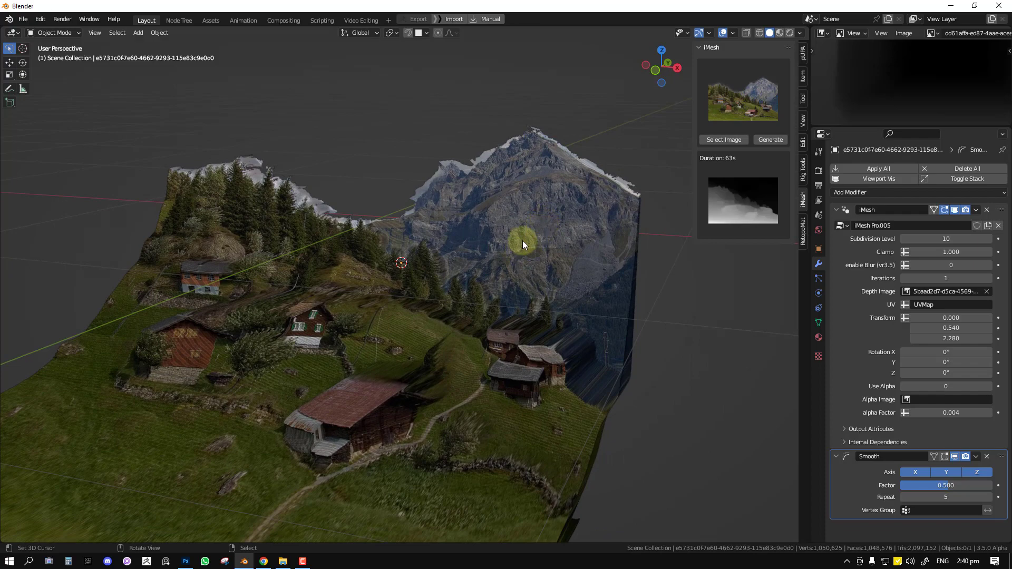
pyautogui.moveTo(505, 246); pyautogui.dragTo(530, 189, button='middle')
pyautogui.hotkey('shift', 'v')
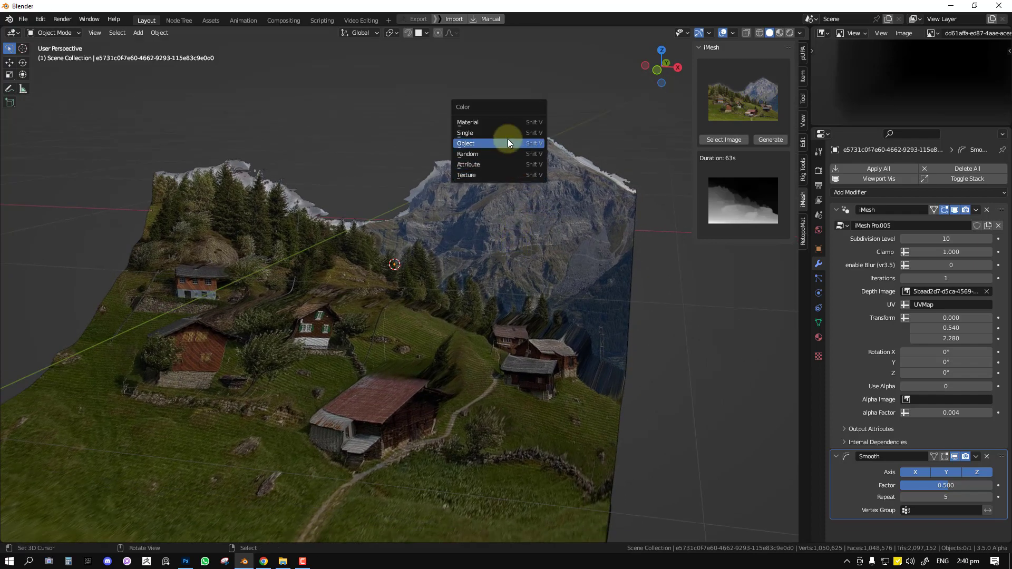
pyautogui.click(501, 125)
pyautogui.moveTo(607, 317); pyautogui.dragTo(611, 317, button='middle')
# Copy the landscape material's name to search the alpha image list
pyautogui.click(939, 399)
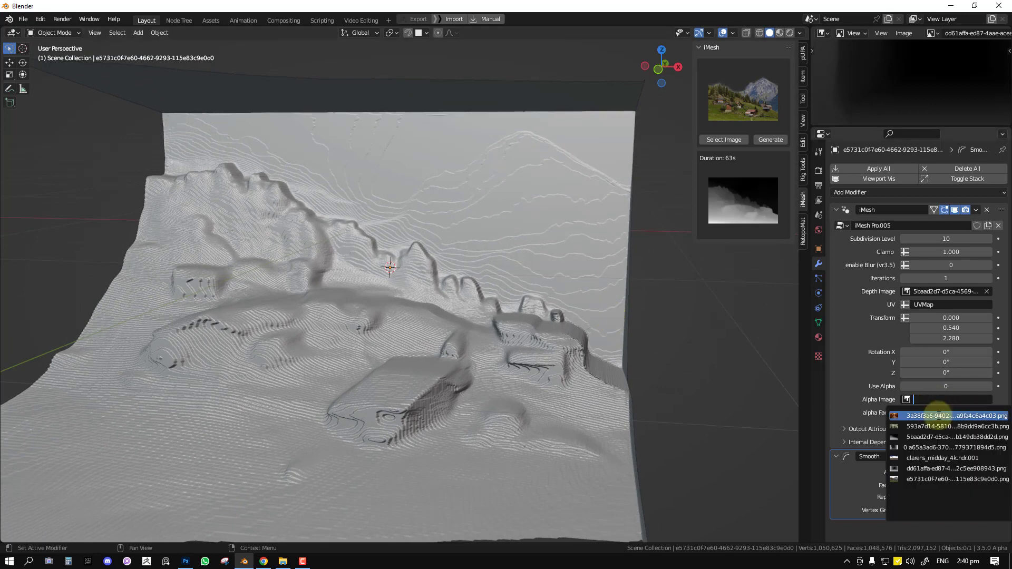
pyautogui.write('2')
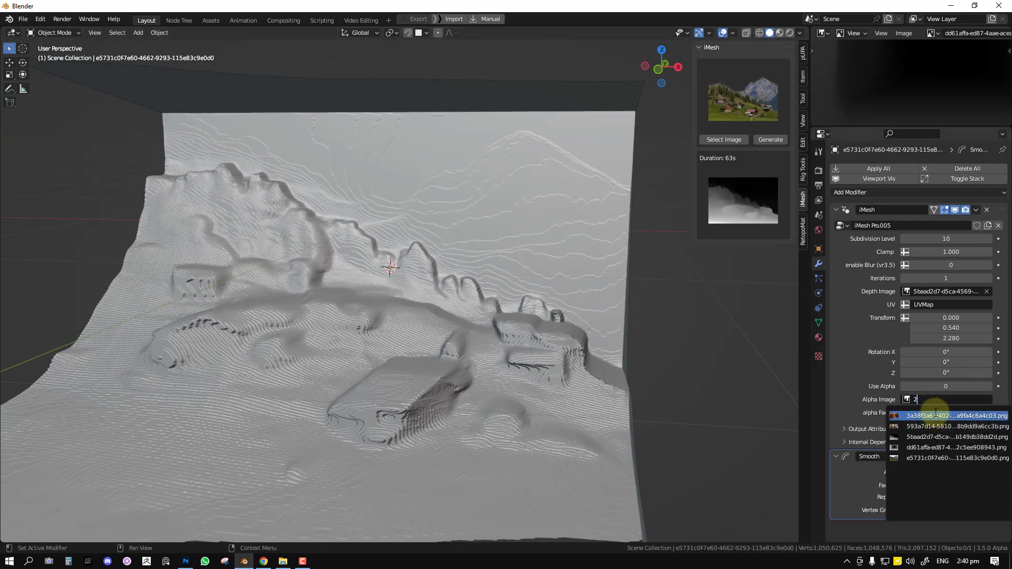
pyautogui.press('Escape')
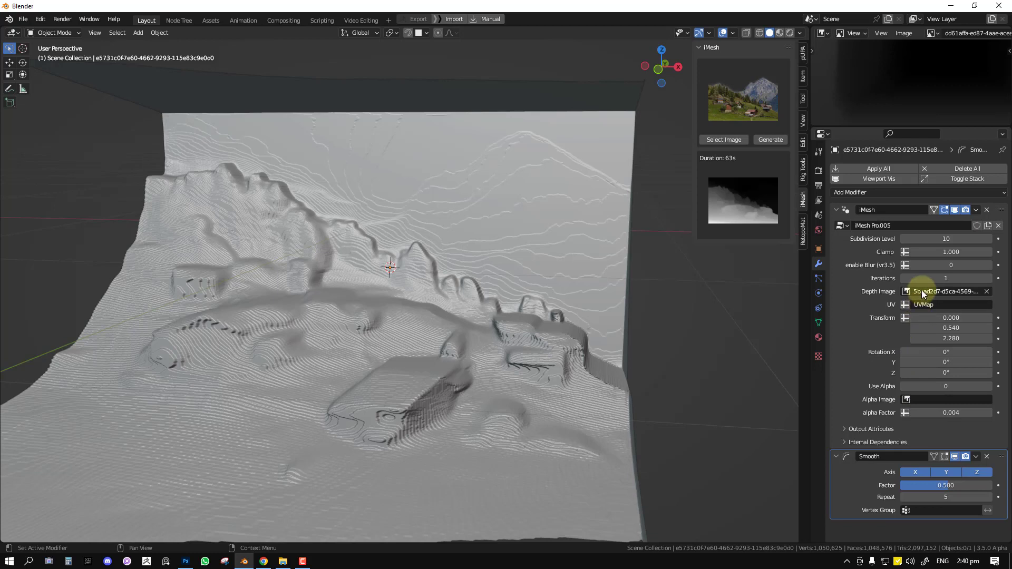
pyautogui.click(819, 338)
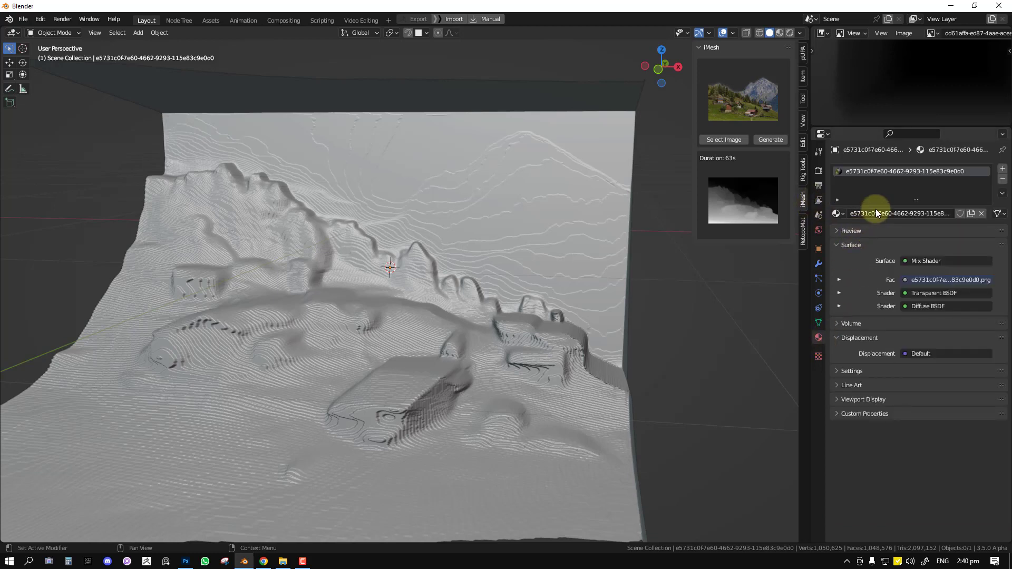
pyautogui.doubleClick(902, 213)
pyautogui.hotkey('ctrl', 'c')
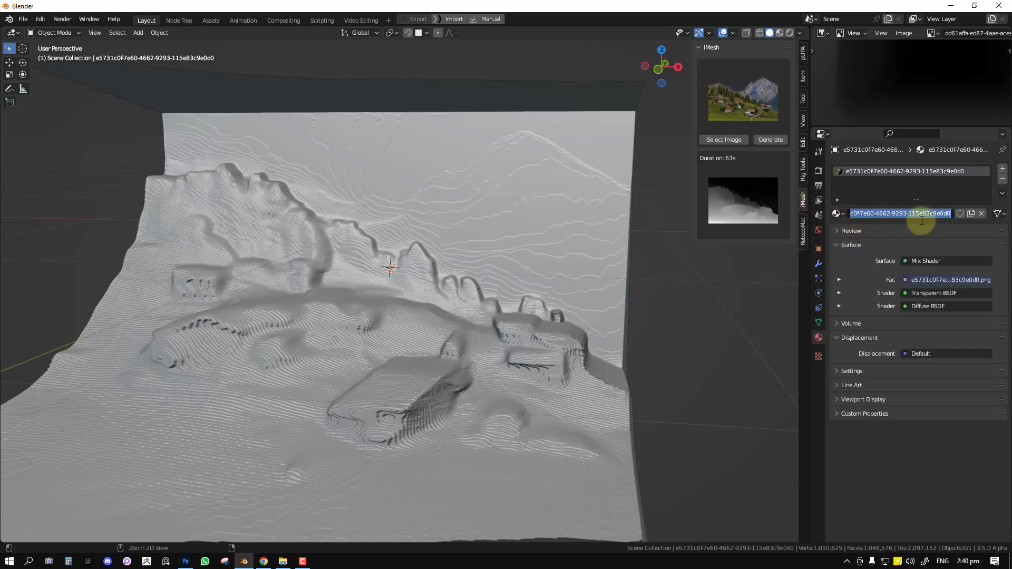
pyautogui.press('Escape')
pyautogui.click(819, 268)
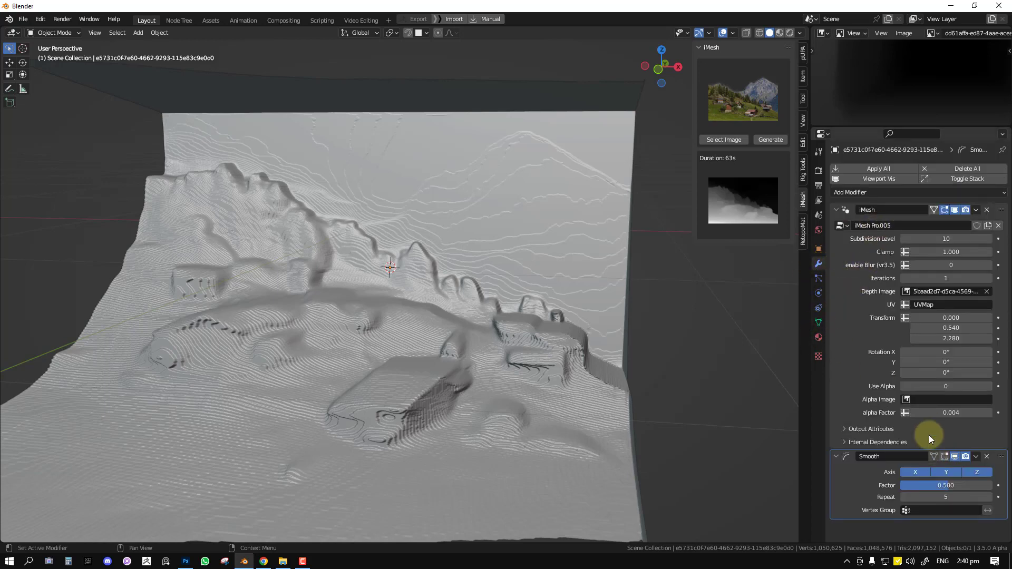
# Set the landscape texture PNG as the iMesh alpha image by pasting its name
pyautogui.click(937, 400)
pyautogui.hotkey('ctrl', 'v')
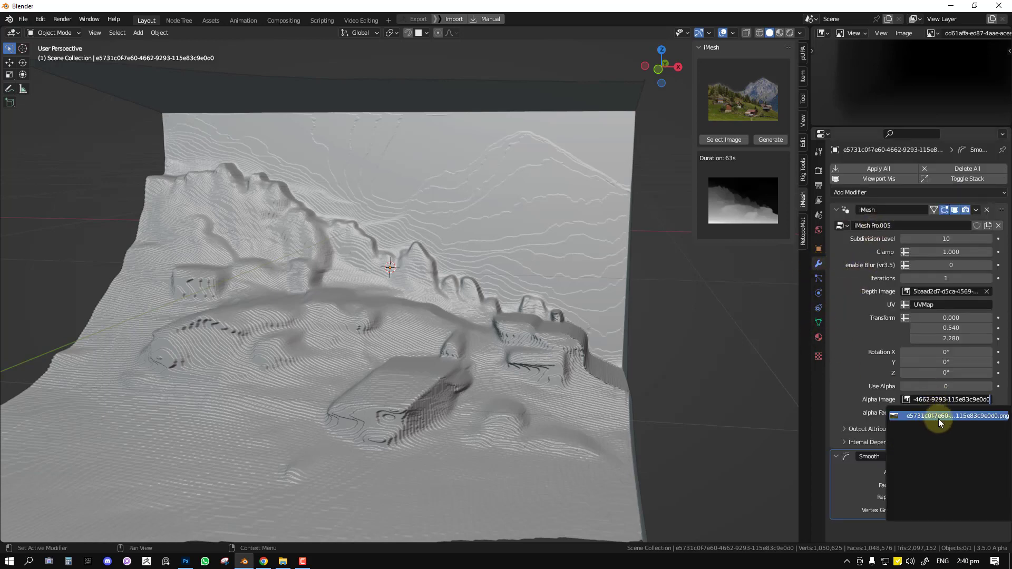
pyautogui.click(939, 416)
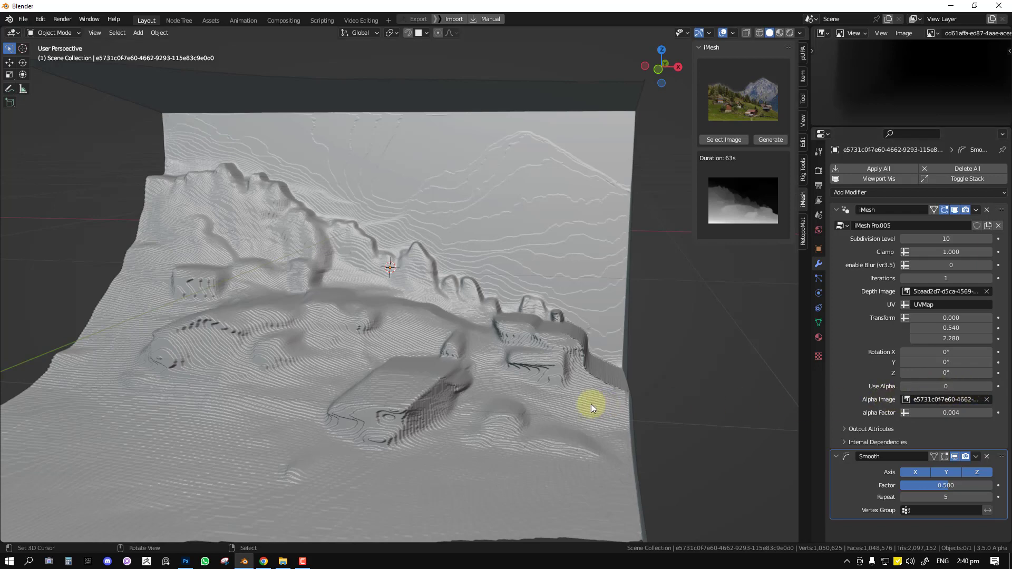
pyautogui.moveTo(590, 403); pyautogui.dragTo(576, 393, button='middle')
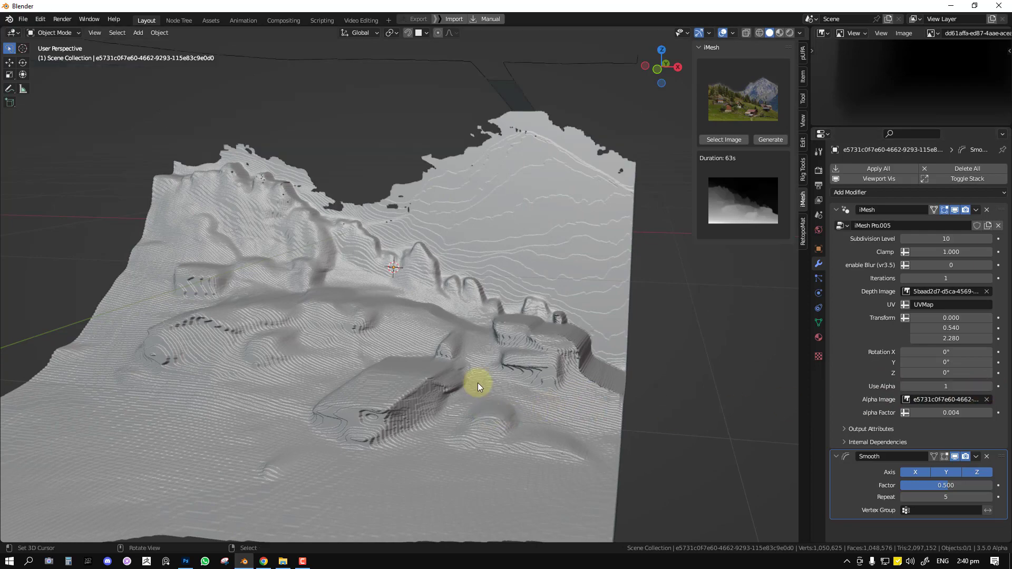
pyautogui.moveTo(475, 374); pyautogui.dragTo(536, 307, button='middle')
# Compare the trimmed terrain with texture colours, then return to plain grey colouring
pyautogui.hotkey('shift', 'v')
pyautogui.click(472, 327)
pyautogui.hotkey('shift', 'v')
pyautogui.click(509, 257)
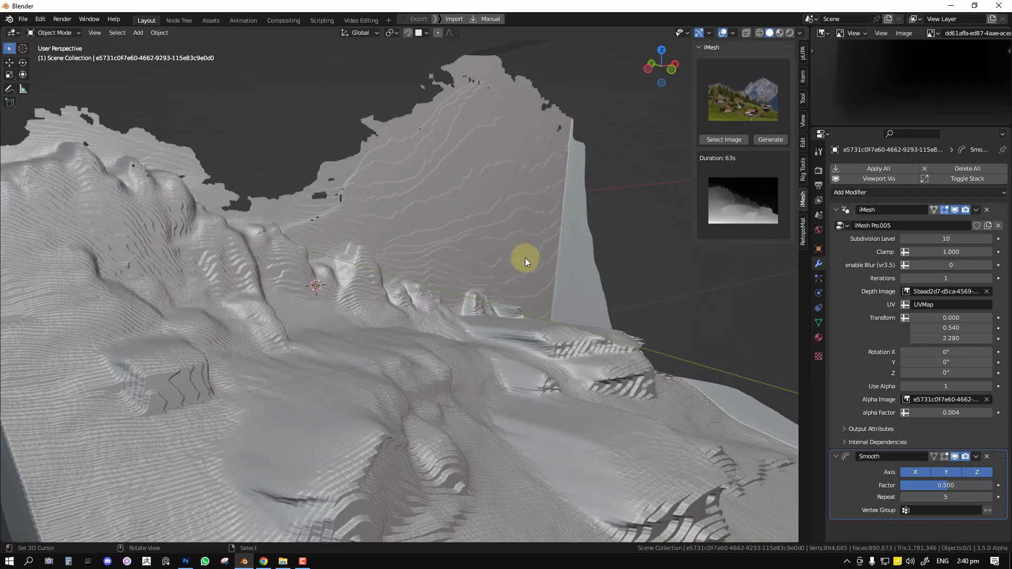
# Set the iMesh alpha factor to 0.100
pyautogui.moveTo(563, 285); pyautogui.dragTo(587, 284)
pyautogui.click(949, 412)
pyautogui.press('BackSpace')
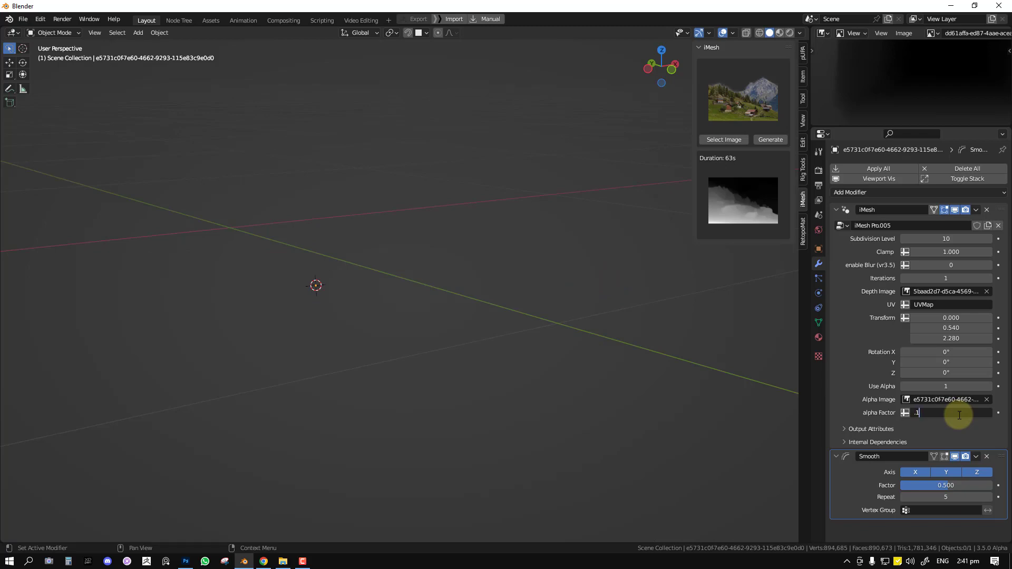
pyautogui.write('.1')
pyautogui.press('Return')
# Orbit the trimmed terrain and switch the viewport to Rendered shading
pyautogui.moveTo(447, 262); pyautogui.dragTo(508, 109, button='middle')
pyautogui.moveTo(599, 215); pyautogui.dragTo(581, 203, button='middle')
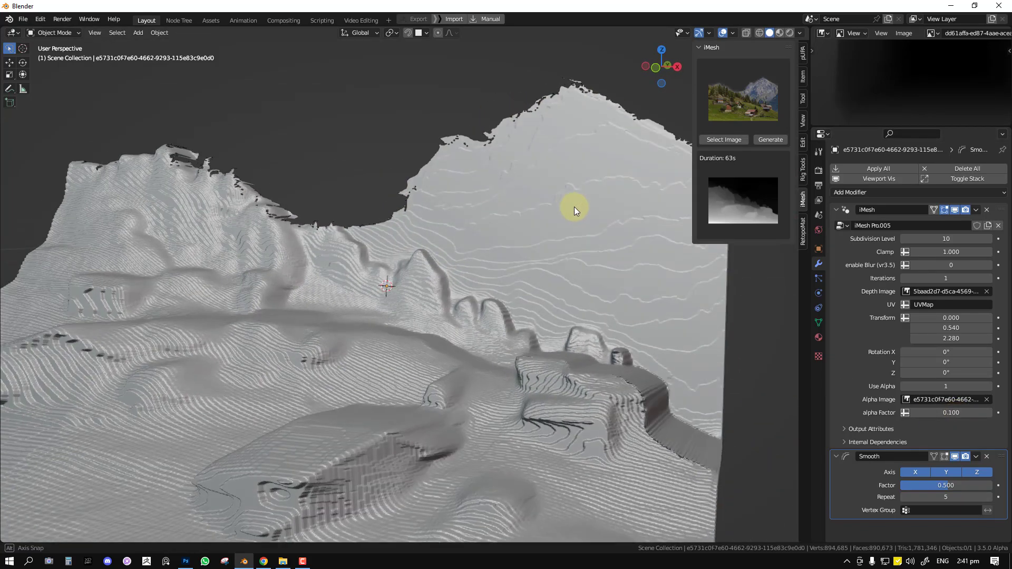
pyautogui.press('z')
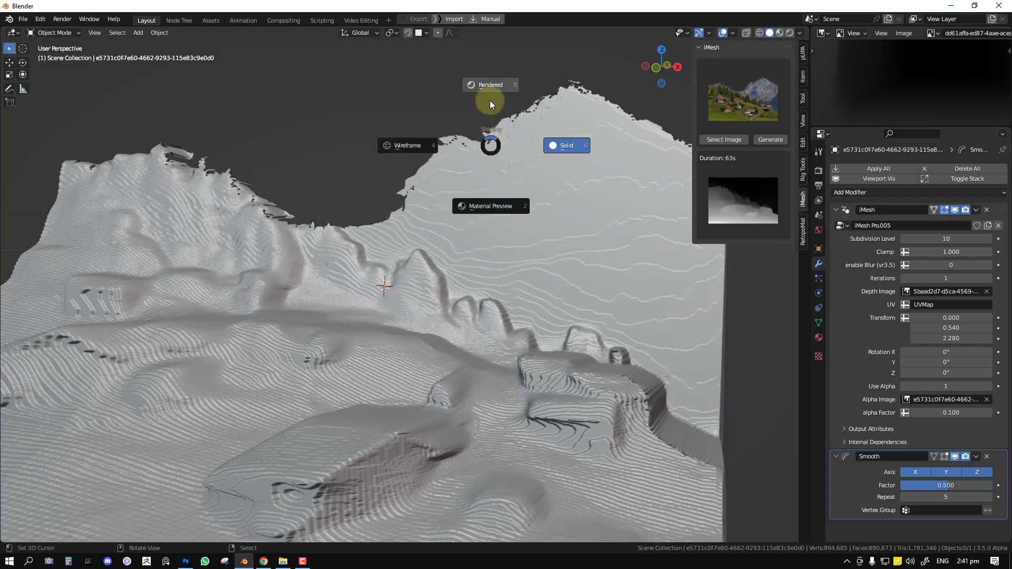
pyautogui.click(490, 102)
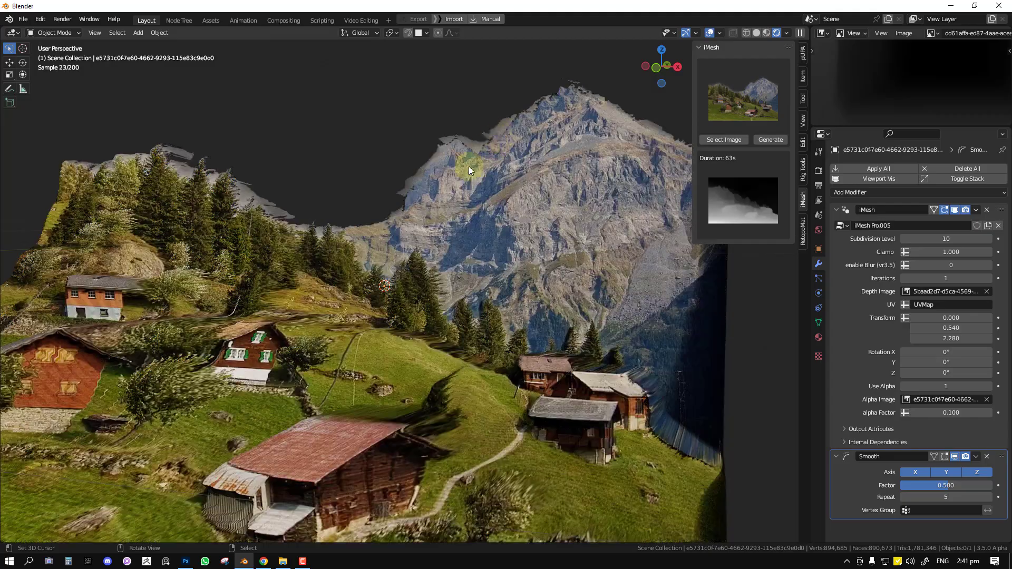
# Split the viewport and turn the new area into a Shader Editor showing the material nodes
pyautogui.moveTo(469, 166)
pyautogui.mouseDown(button='middle')
pyautogui.moveTo(489, 168)
pyautogui.moveTo(745, 18)
pyautogui.mouseUp(button='middle')
pyautogui.moveTo(808, 27)
pyautogui.mouseDown()
pyautogui.moveTo(525, 40)
pyautogui.moveTo(320, 105)
pyautogui.mouseUp()
pyautogui.hotkey('shift', 'F3')
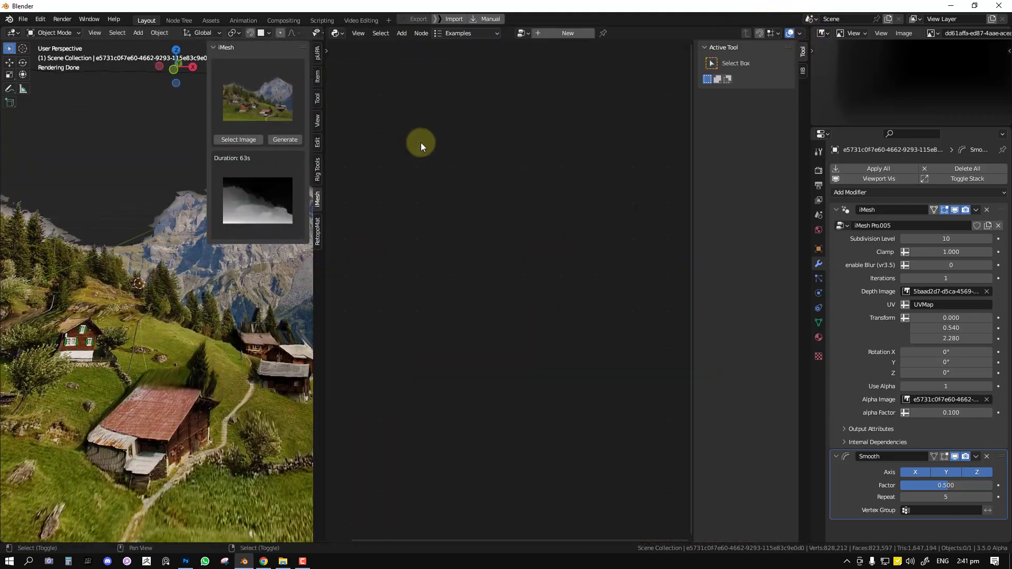
pyautogui.moveTo(454, 321); pyautogui.dragTo(532, 264, button='middle')
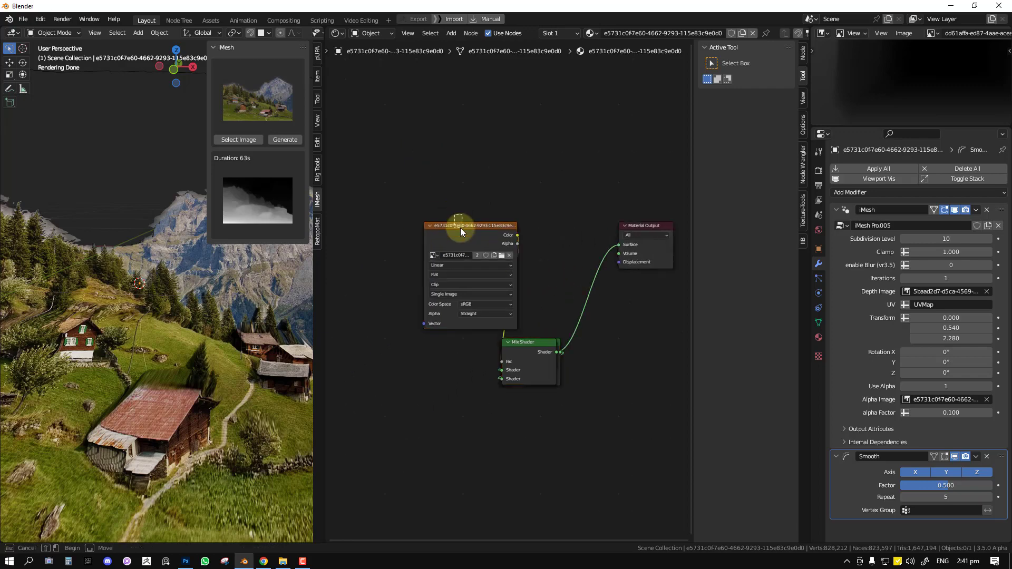
# Spread out the Image Texture, Transparent BSDF, Mix Shader and Diffuse BSDF nodes
pyautogui.moveTo(461, 228); pyautogui.dragTo(365, 292)
pyautogui.moveTo(536, 347); pyautogui.dragTo(508, 216)
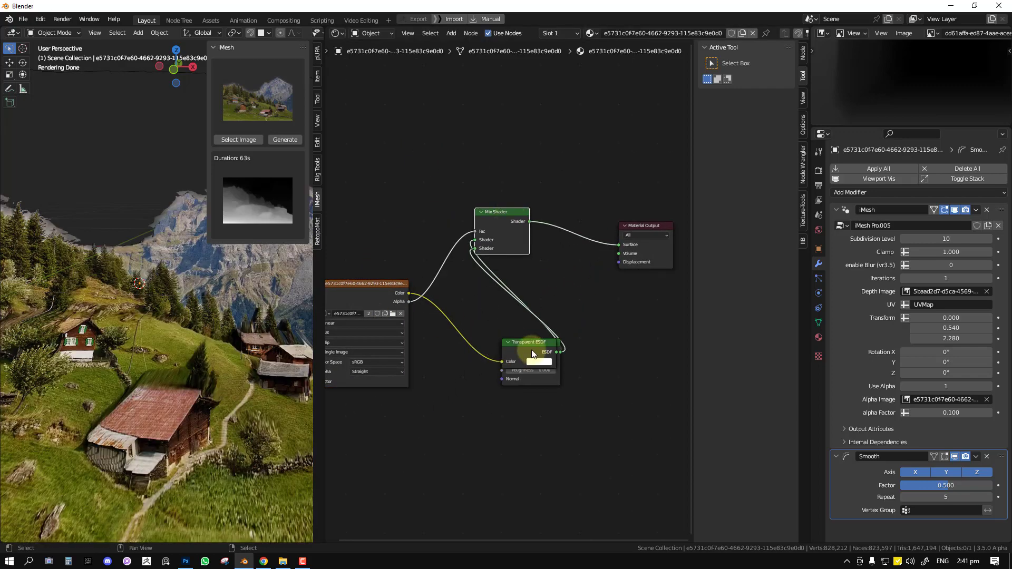
pyautogui.moveTo(531, 350); pyautogui.dragTo(364, 168)
pyautogui.click(506, 232)
pyautogui.press('g')
pyautogui.click(617, 217)
pyautogui.moveTo(429, 282); pyautogui.dragTo(507, 323)
pyautogui.moveTo(165, 329); pyautogui.dragTo(481, 270, button='middle')
pyautogui.moveTo(375, 177); pyautogui.dragTo(414, 171)
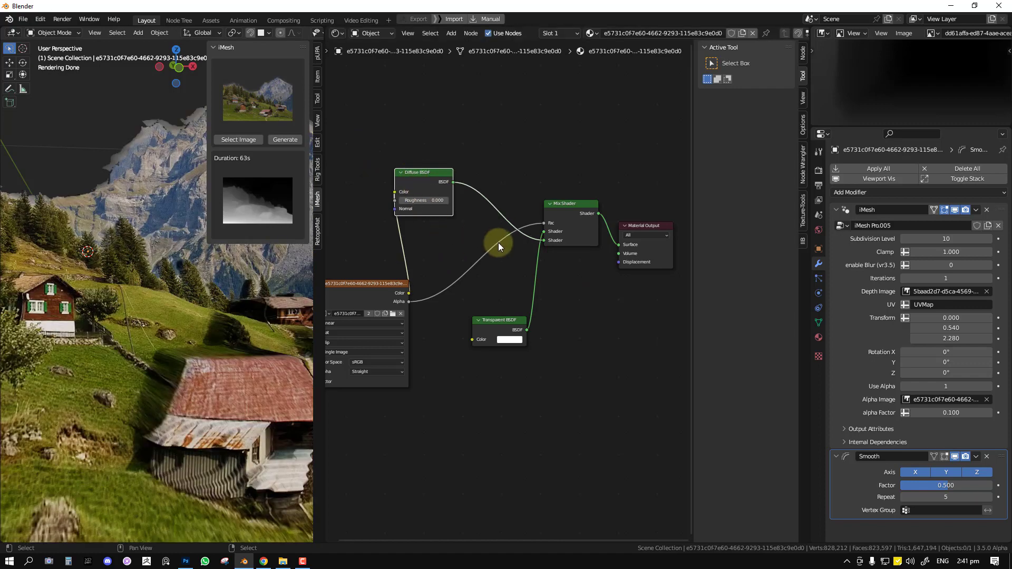
pyautogui.scroll(2, 424, 289)
# Insert a ColorRamp between image Alpha and Mix Shader Fac, black stop at 0.586
pyautogui.hotkey('shift', 'a')
pyautogui.moveTo(464, 315)
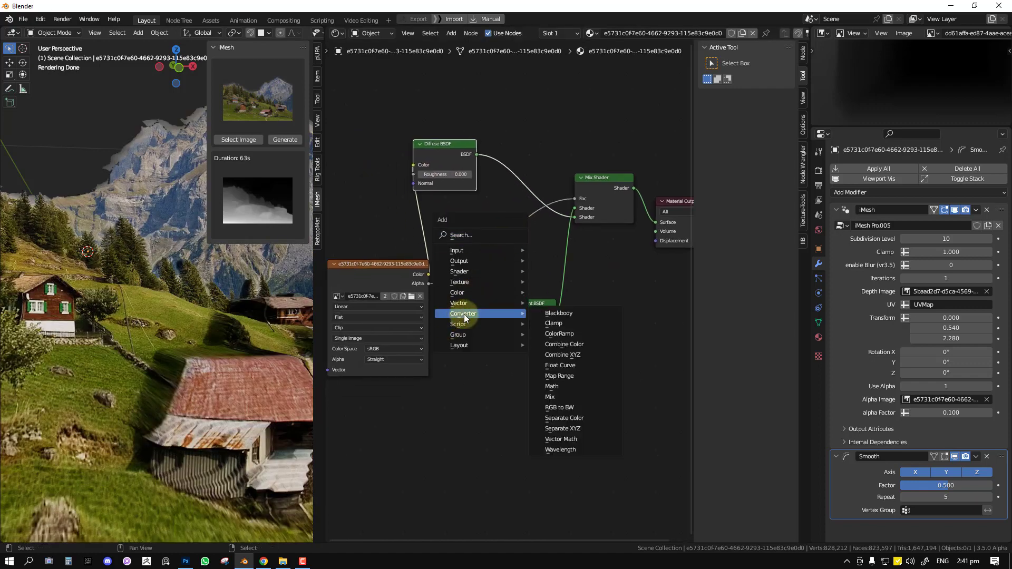
pyautogui.click(542, 333)
pyautogui.click(480, 249)
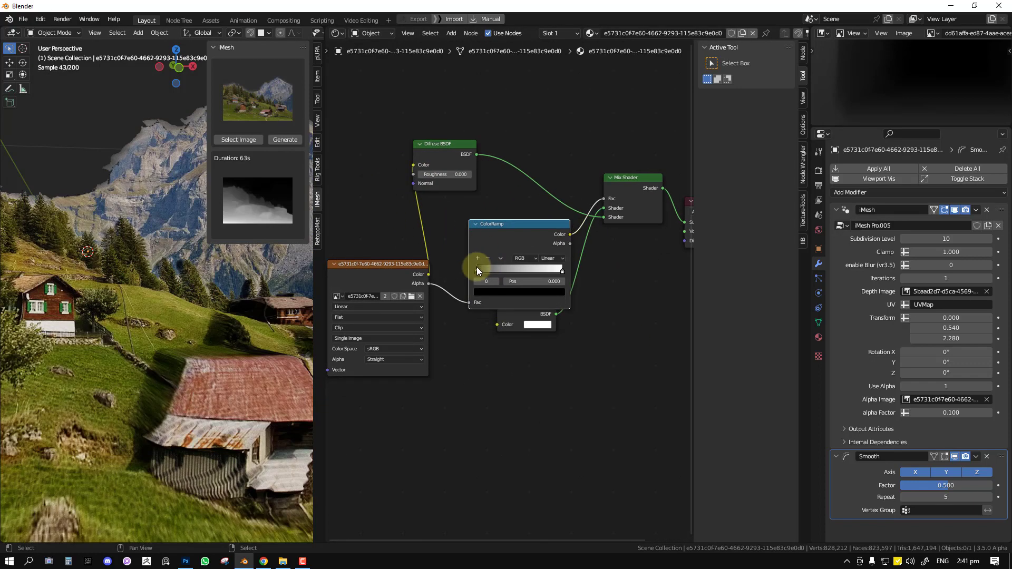
pyautogui.moveTo(479, 267); pyautogui.dragTo(530, 271)
pyautogui.scroll(-3, 163, 273)
# Maximize the 3D viewport and orbit to inspect the rendered terrain cutout
pyautogui.press('n')
pyautogui.moveTo(166, 266); pyautogui.dragTo(182, 252, button='middle')
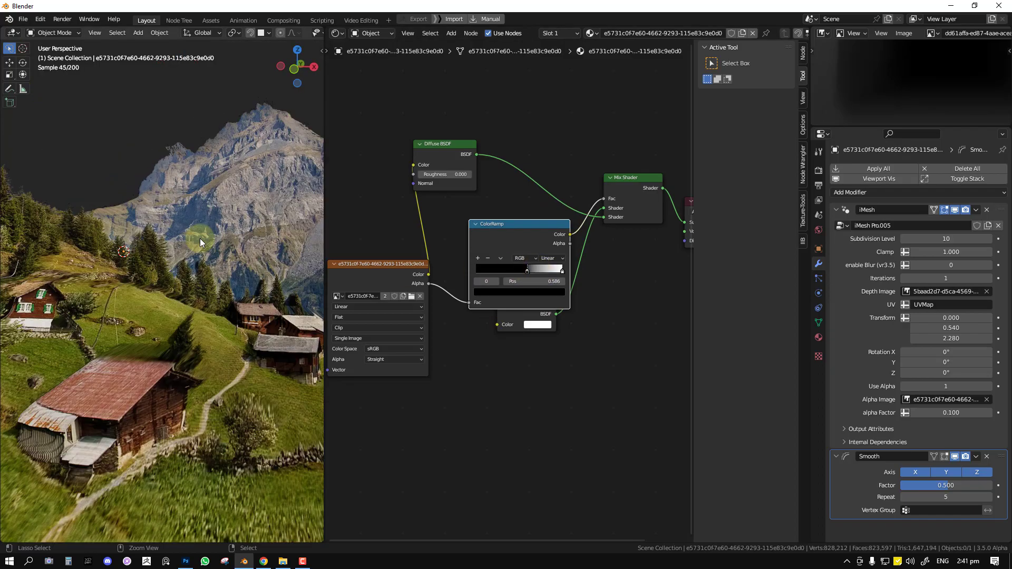
pyautogui.hotkey('ctrl', 'space')
pyautogui.scroll(-5, 420, 243)
pyautogui.moveTo(423, 252); pyautogui.dragTo(505, 335, button='middle')
pyautogui.scroll(2, 510, 335)
pyautogui.moveTo(437, 376); pyautogui.dragTo(435, 366, button='middle')
# Add a camera near the barn and align it to the current view
pyautogui.keyDown('shift'); pyautogui.rightClick(435, 366); pyautogui.keyUp('shift')
pyautogui.hotkey('shift', 'a')
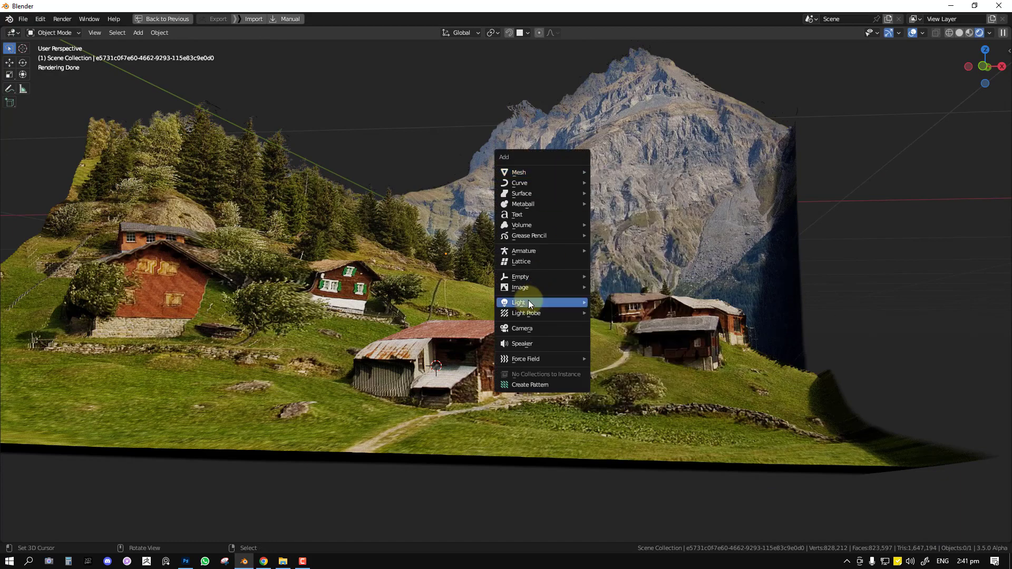
pyautogui.hotkey('shift', 'a')
pyautogui.click(516, 348)
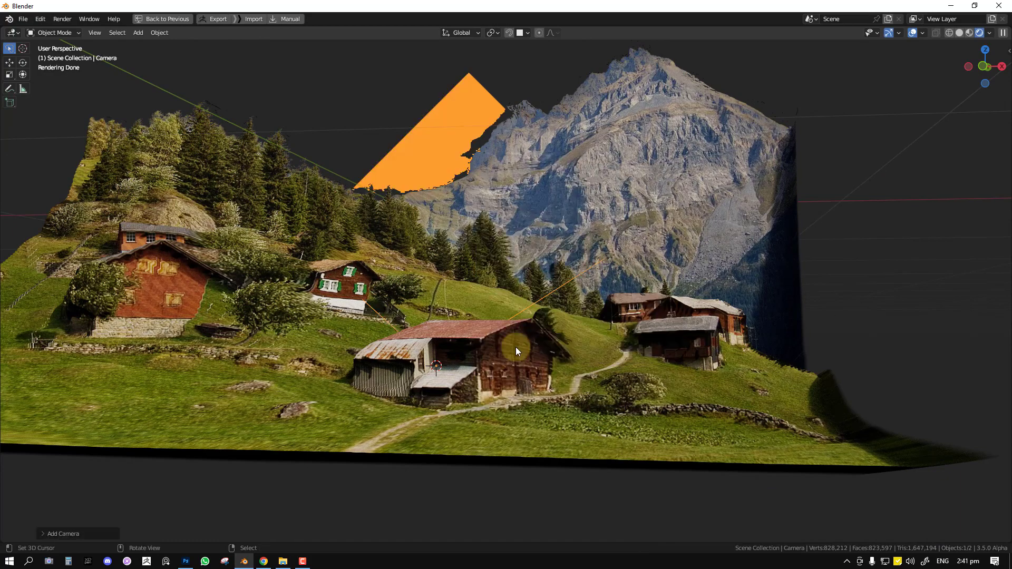
pyautogui.press('ctrl+alt+KP_0')
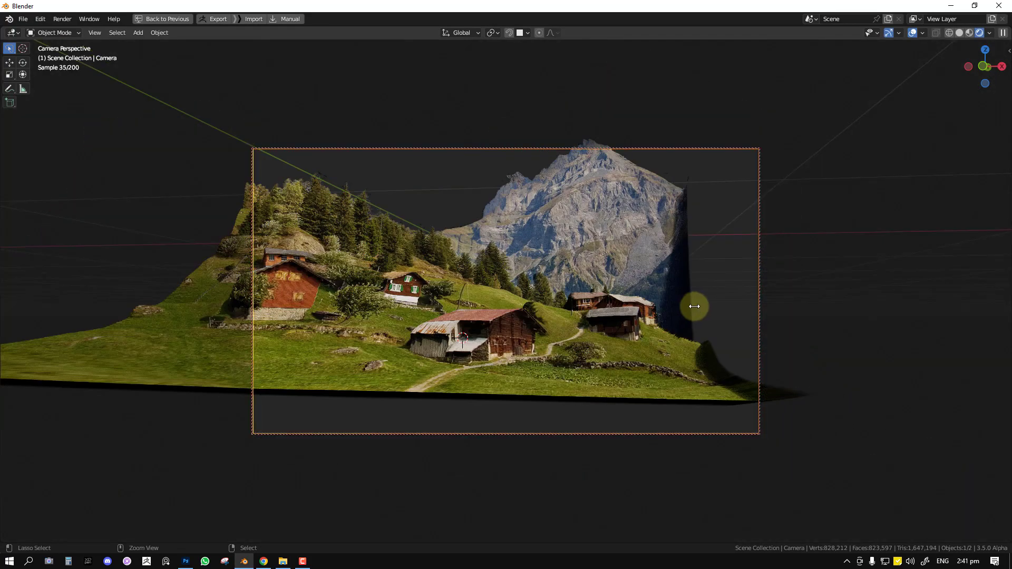
pyautogui.hotkey('ctrl', 'space')
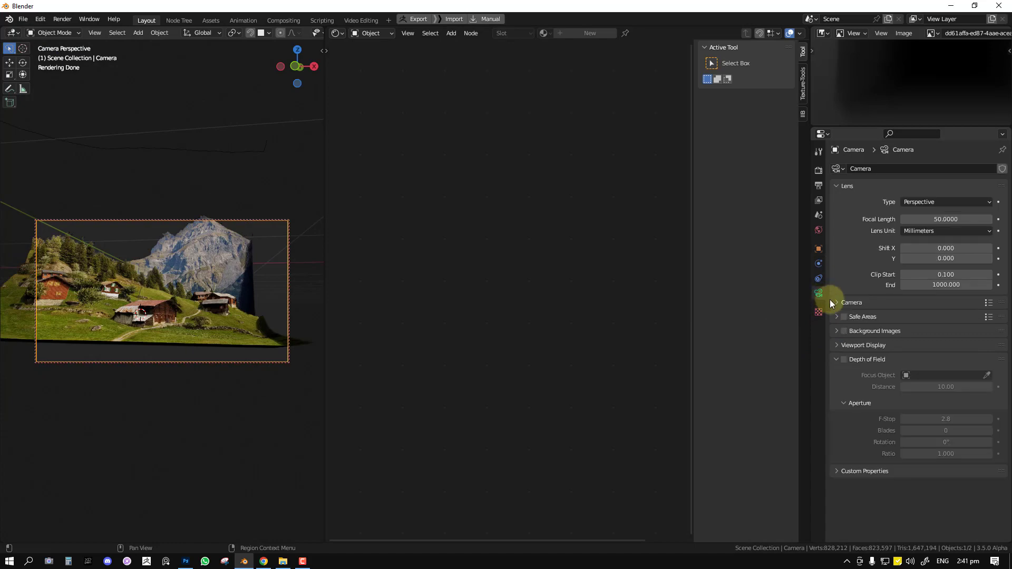
# Black out the area outside the camera frame, lock the camera to view and reframe the terrain shot
pyautogui.click(865, 359)
pyautogui.click(863, 345)
pyautogui.moveTo(928, 421); pyautogui.dragTo(991, 422)
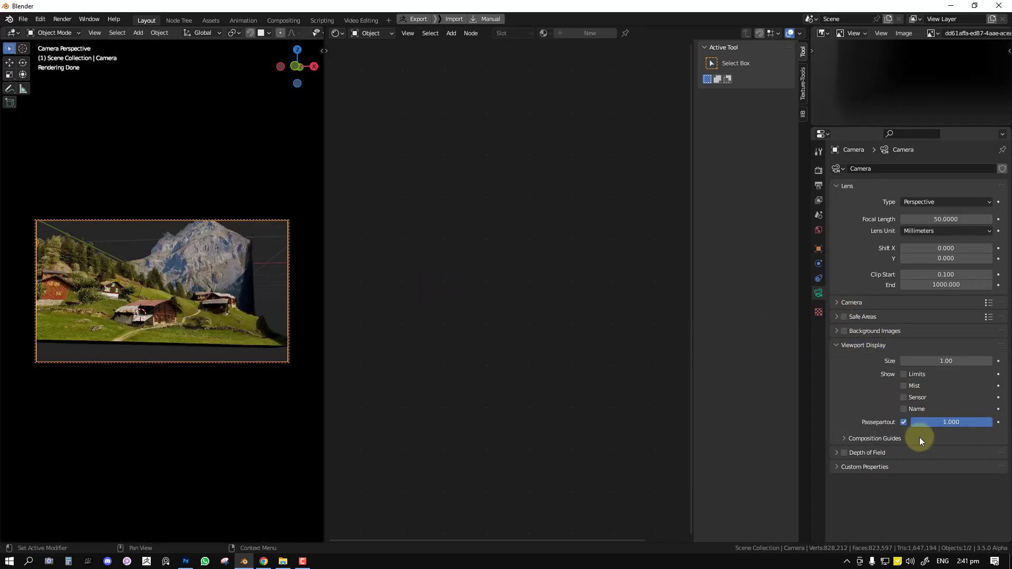
pyautogui.hotkey('ctrl', 'space')
pyautogui.press('q')
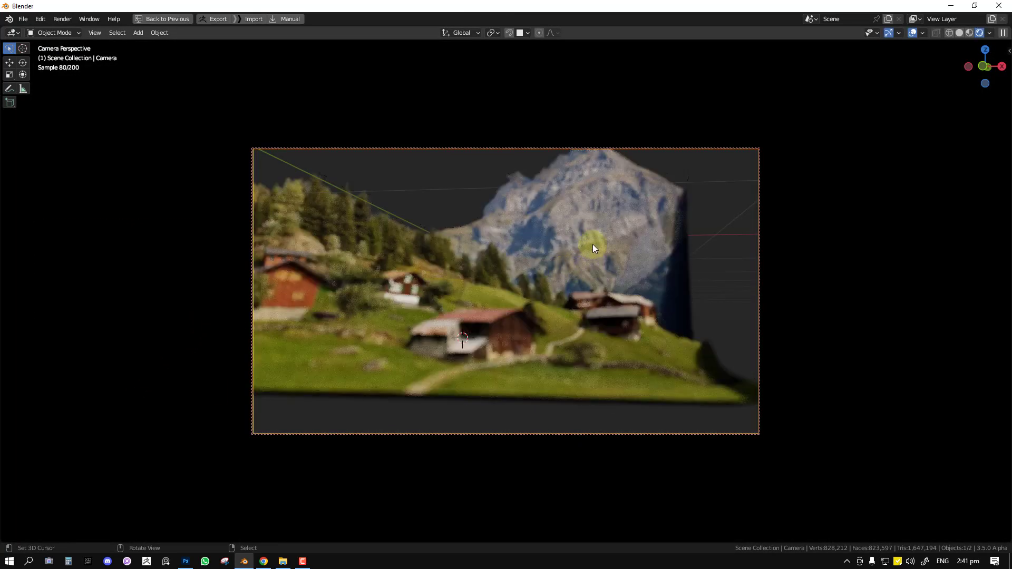
pyautogui.click(579, 257)
pyautogui.moveTo(579, 264); pyautogui.dragTo(578, 318, button='middle')
# Add an enlarged plain axes Empty on the terrain
pyautogui.keyDown('shift'); pyautogui.rightClick(523, 337); pyautogui.keyUp('shift')
pyautogui.hotkey('shift', 'a')
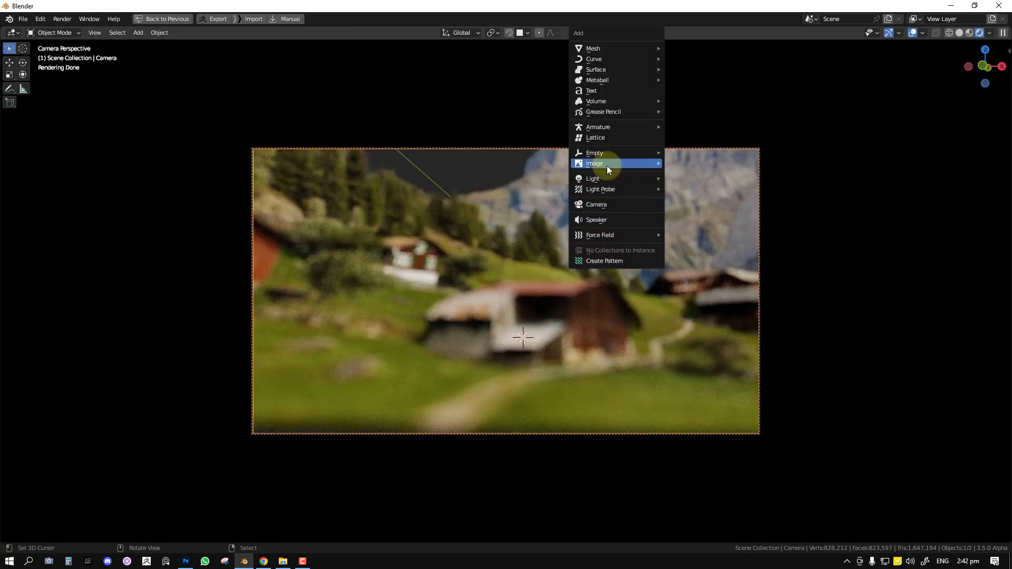
pyautogui.moveTo(613, 153)
pyautogui.click(685, 152)
pyautogui.press('s')
pyautogui.click(552, 344)
pyautogui.hotkey('ctrl', 'space')
# Set the camera's depth of field focus object to Empty
pyautogui.click(277, 220)
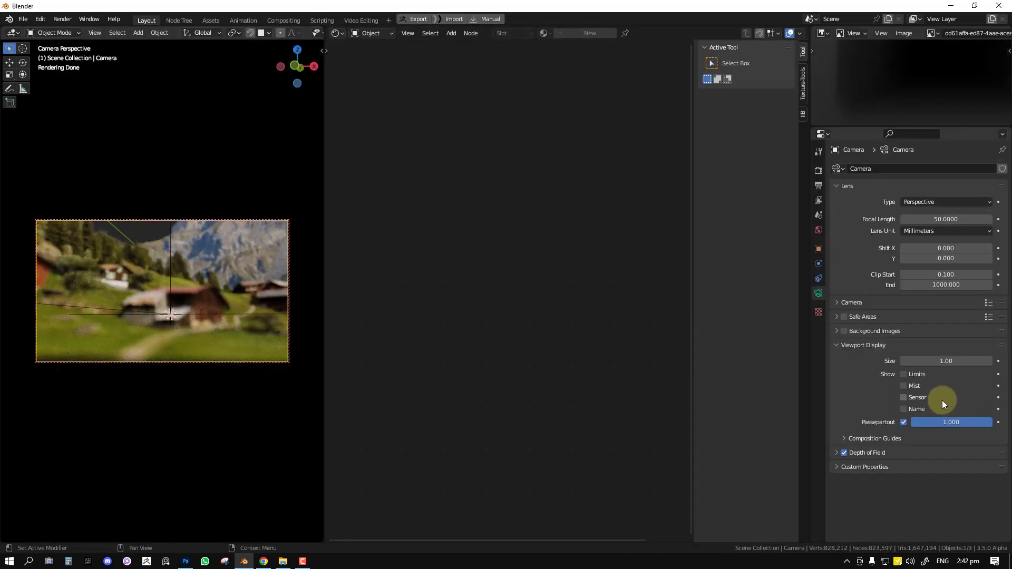
pyautogui.click(838, 453)
pyautogui.click(971, 469)
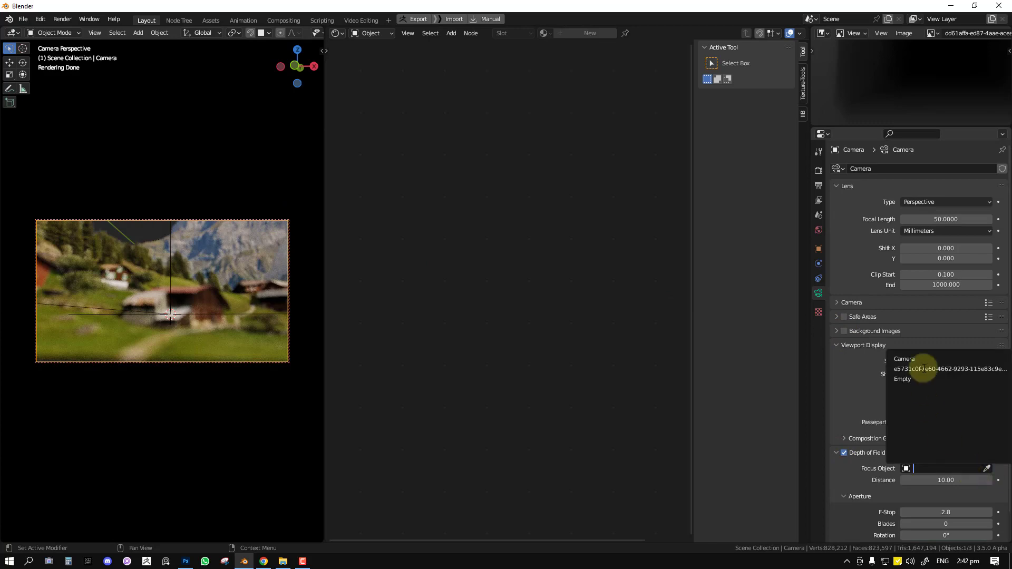
pyautogui.click(920, 380)
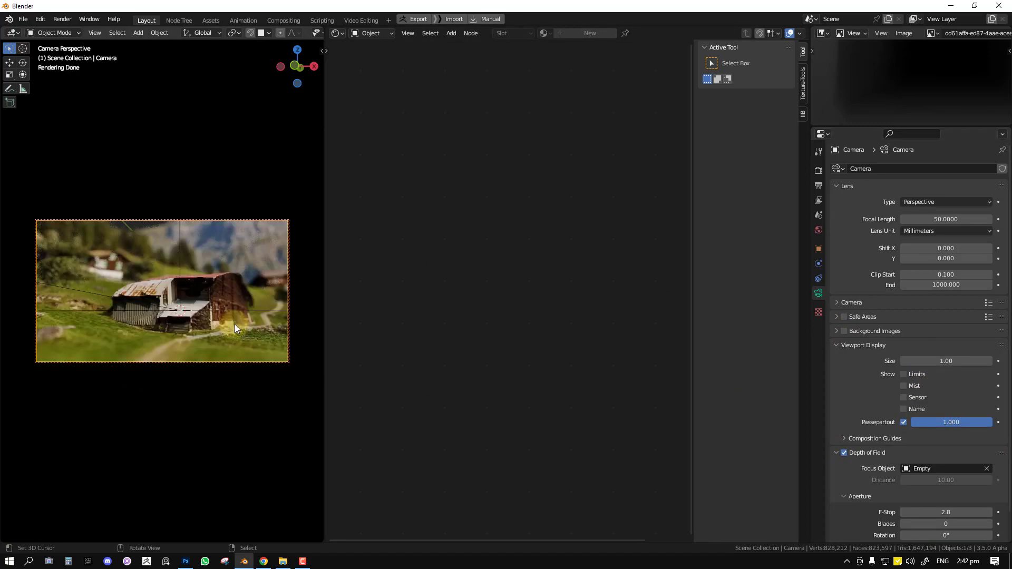
# In a full-screen viewport, select the Empty and move it to a new focus point
pyautogui.rightClick(252, 278)
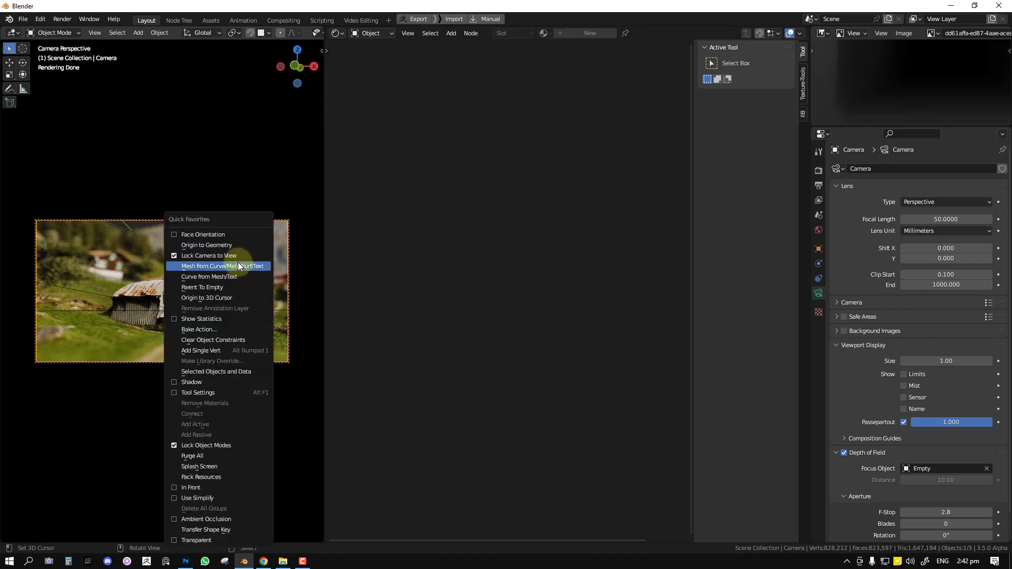
pyautogui.click(261, 259)
pyautogui.hotkey('ctrl', 'space')
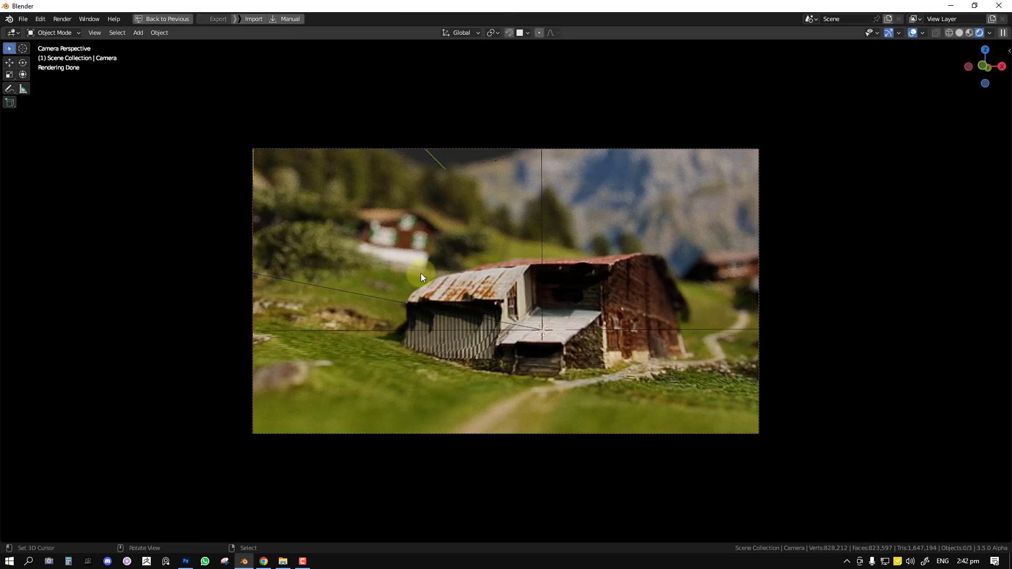
pyautogui.press('q')
pyautogui.click(638, 213)
pyautogui.click(540, 253)
pyautogui.press('g')
pyautogui.click(519, 233)
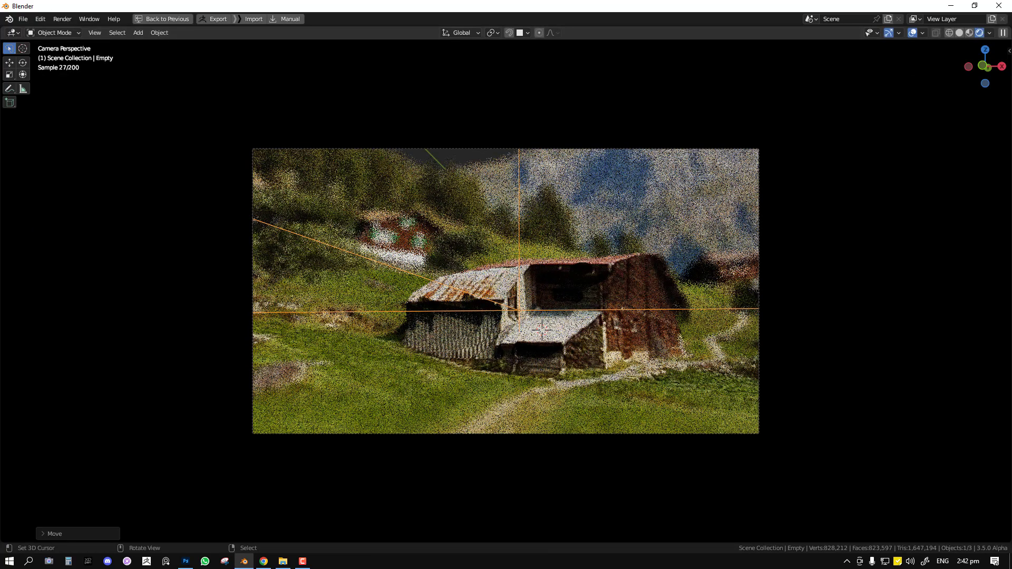
# Reselect the Empty and move it again to shift the focus
pyautogui.click(579, 230)
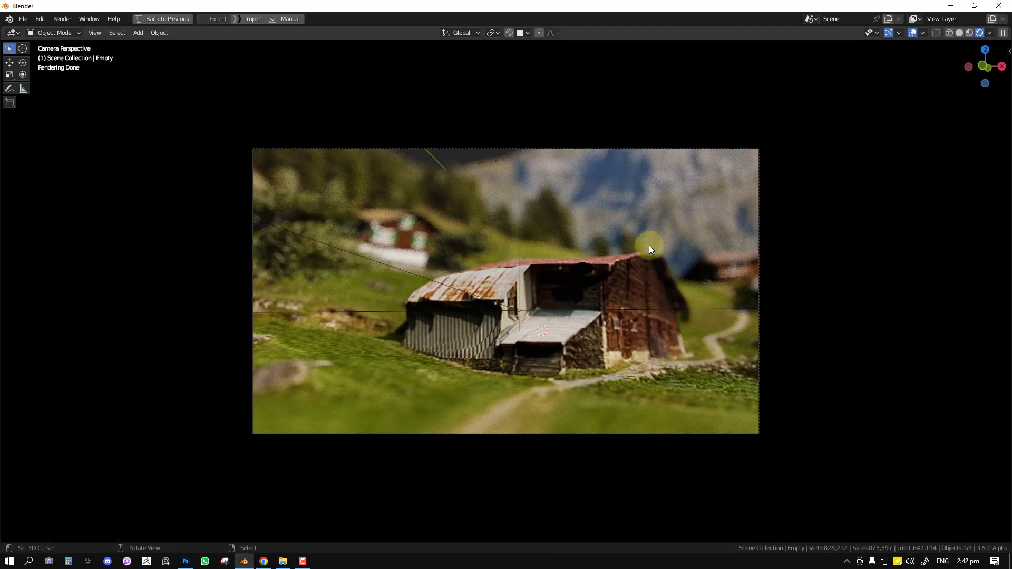
pyautogui.click(633, 305)
pyautogui.click(637, 309)
pyautogui.press('g')
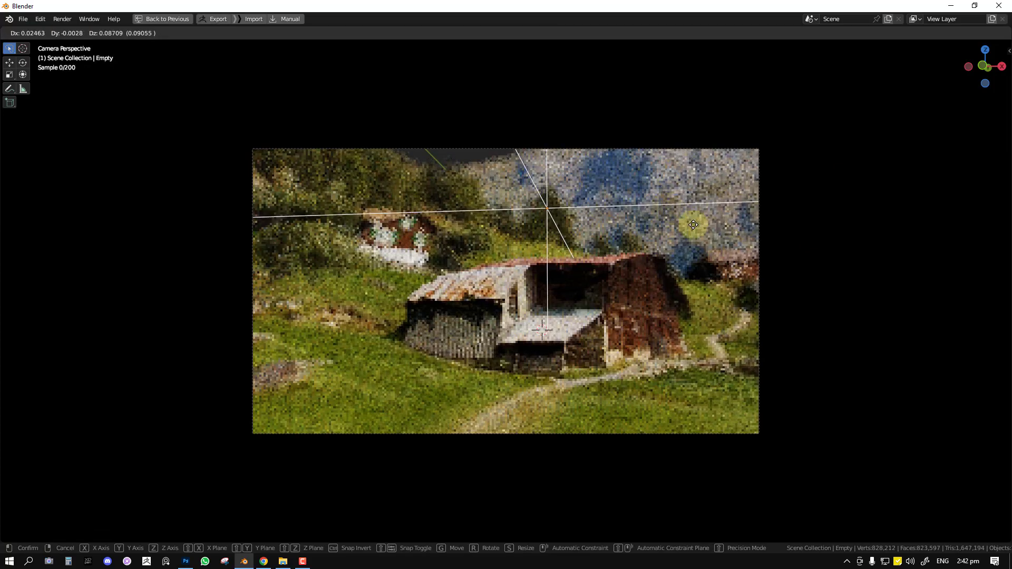
pyautogui.click(565, 263)
pyautogui.moveTo(565, 264); pyautogui.dragTo(814, 356, button='middle')
pyautogui.moveTo(533, 432); pyautogui.dragTo(548, 440, button='middle')
# Switch to solid shading with texture colours and snap the Empty onto the hillside
pyautogui.press('z')
pyautogui.click(704, 416)
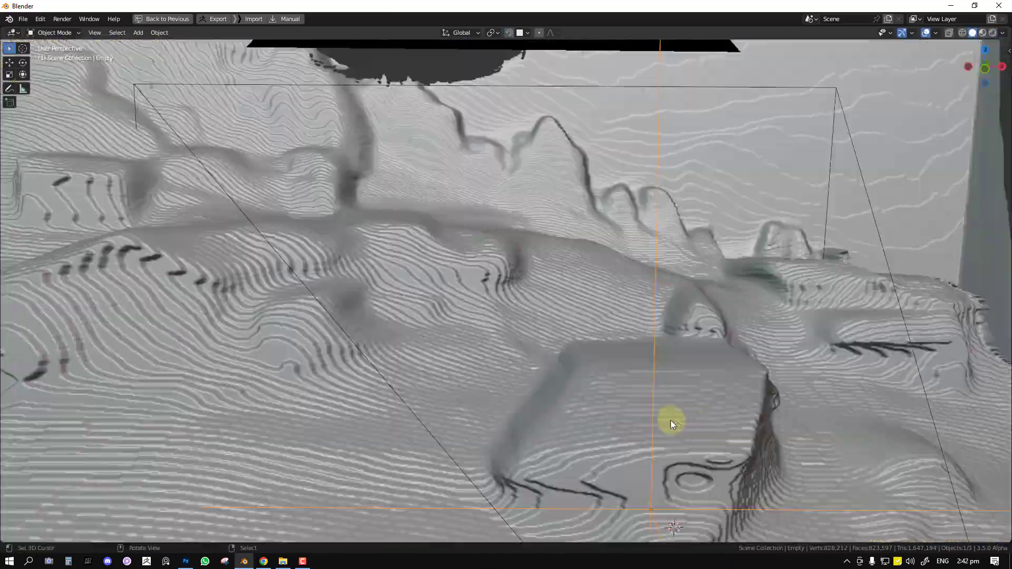
pyautogui.hotkey('shift', 'Tab')
pyautogui.press('g')
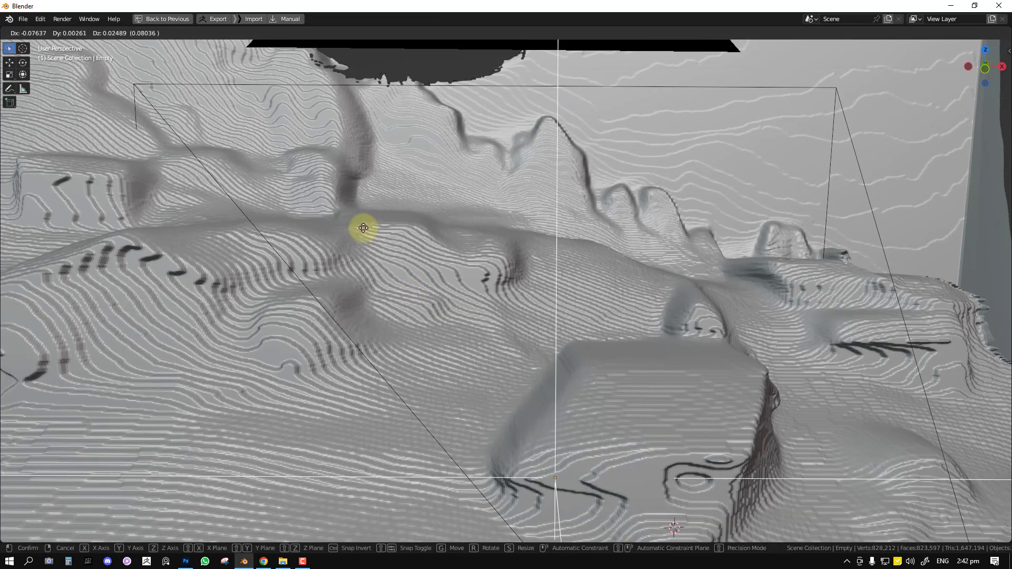
pyautogui.click(300, 121)
pyautogui.moveTo(395, 259); pyautogui.dragTo(404, 260, button='middle')
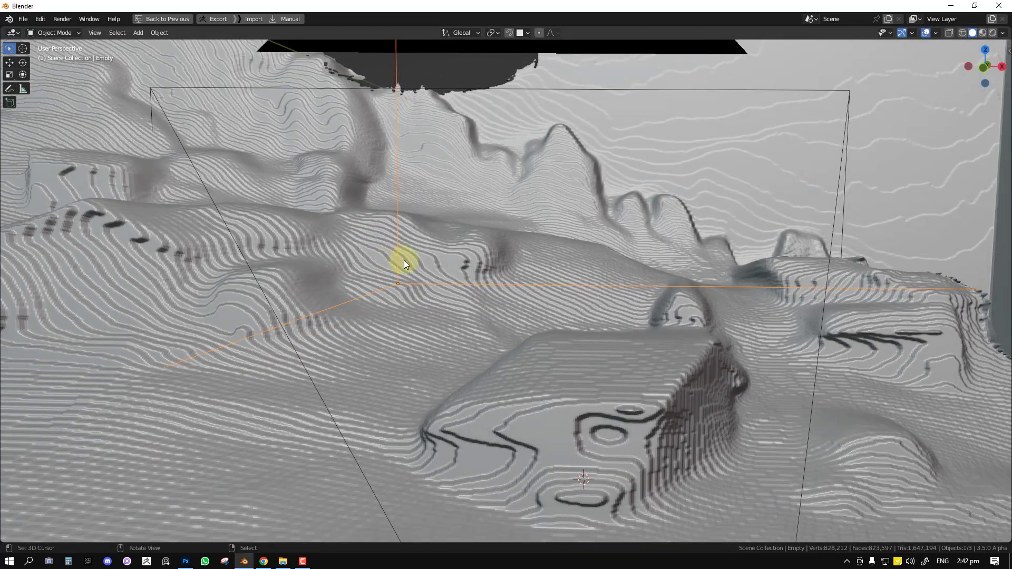
pyautogui.hotkey('shift', 'v')
pyautogui.click(421, 315)
# Undo the hillside move, view through the camera in rendered shading and move the Empty right
pyautogui.hotkey('alt', 'a')
pyautogui.hotkey('ctrl', 'z')
pyautogui.press('KP_0')
pyautogui.press('z')
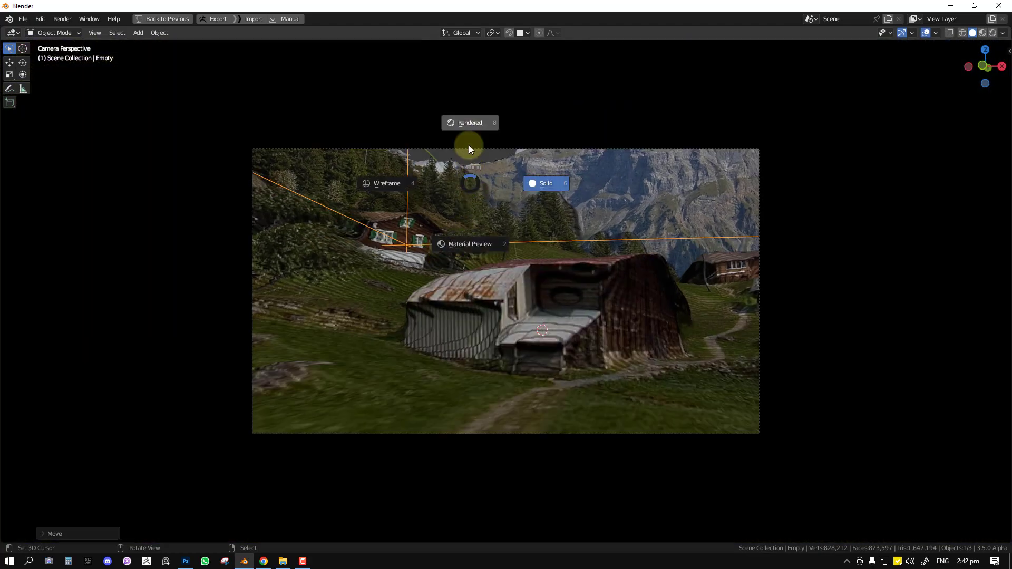
pyautogui.click(469, 144)
pyautogui.scroll(1, 496, 174)
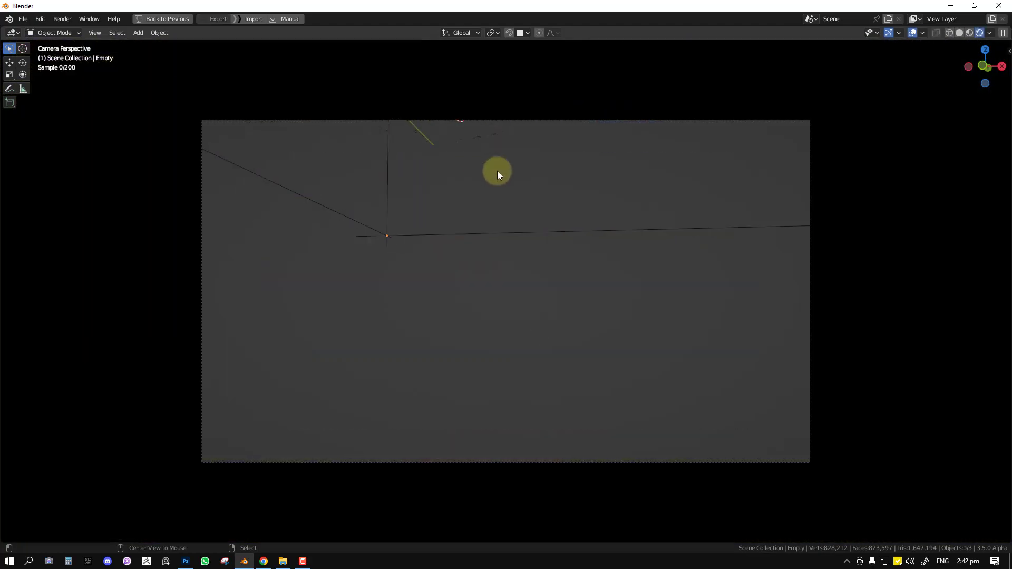
pyautogui.hotkey('alt', 'a')
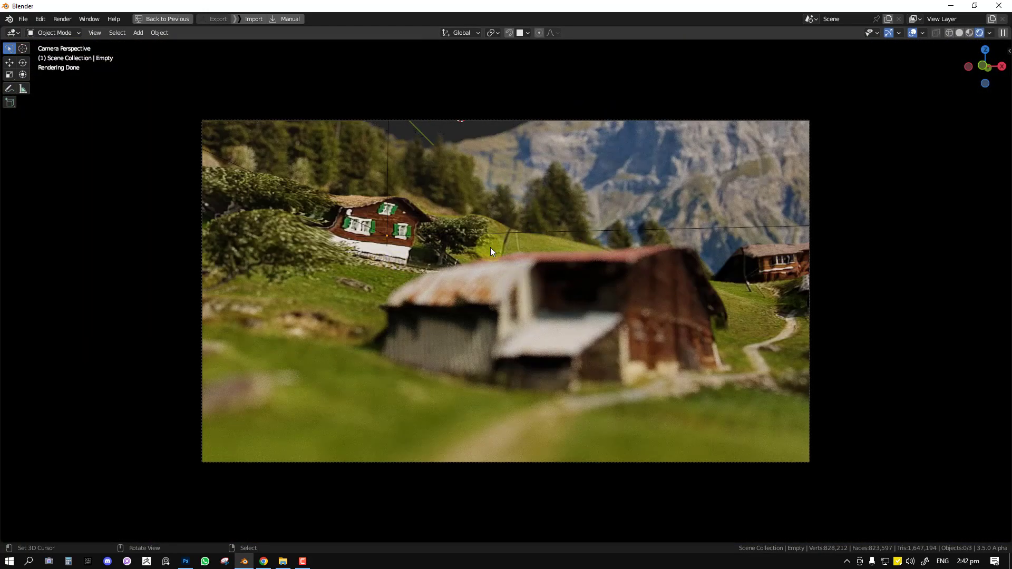
pyautogui.moveTo(494, 233); pyautogui.dragTo(918, 244)
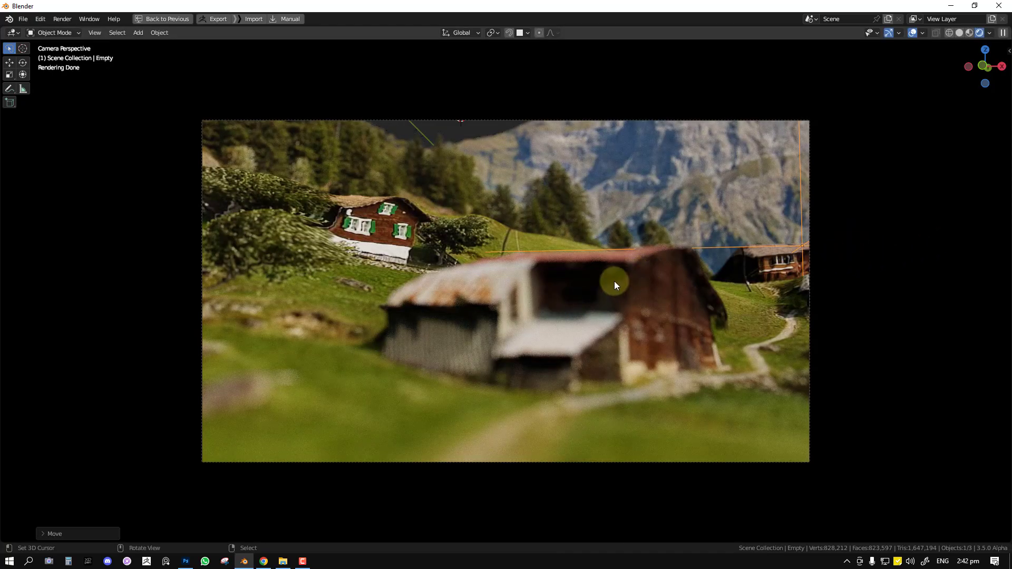
# Discard the landscape scene unsaved, start a new file and show the iMesh sidebar panel
pyautogui.hotkey('ctrl', 'q')
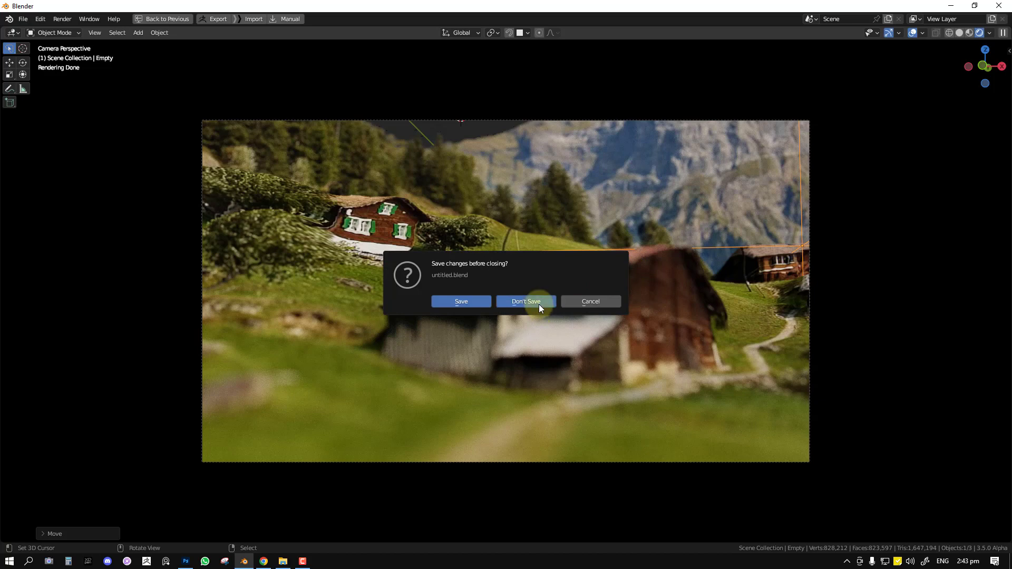
pyautogui.click(559, 292)
pyautogui.press('n')
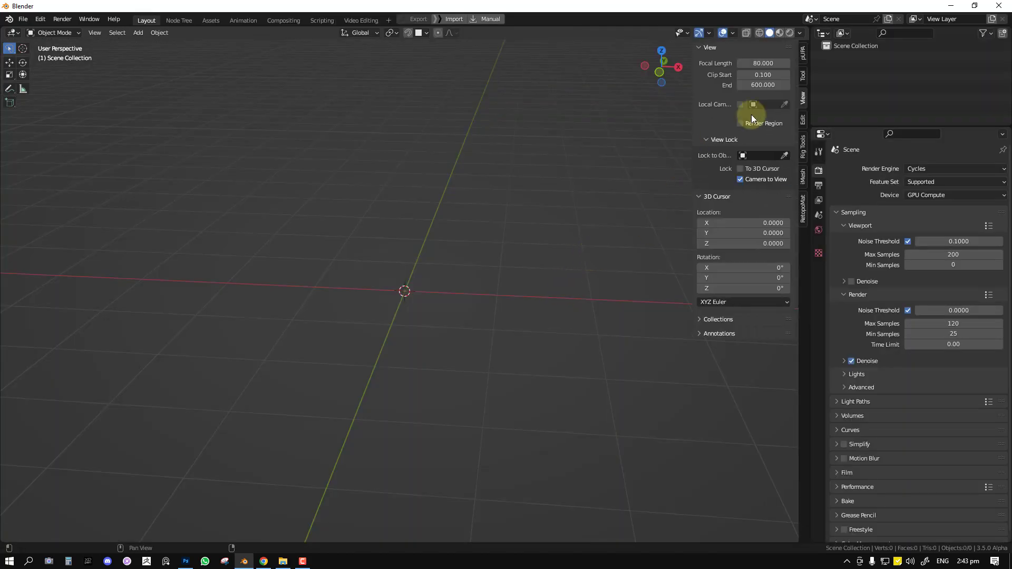
pyautogui.click(804, 176)
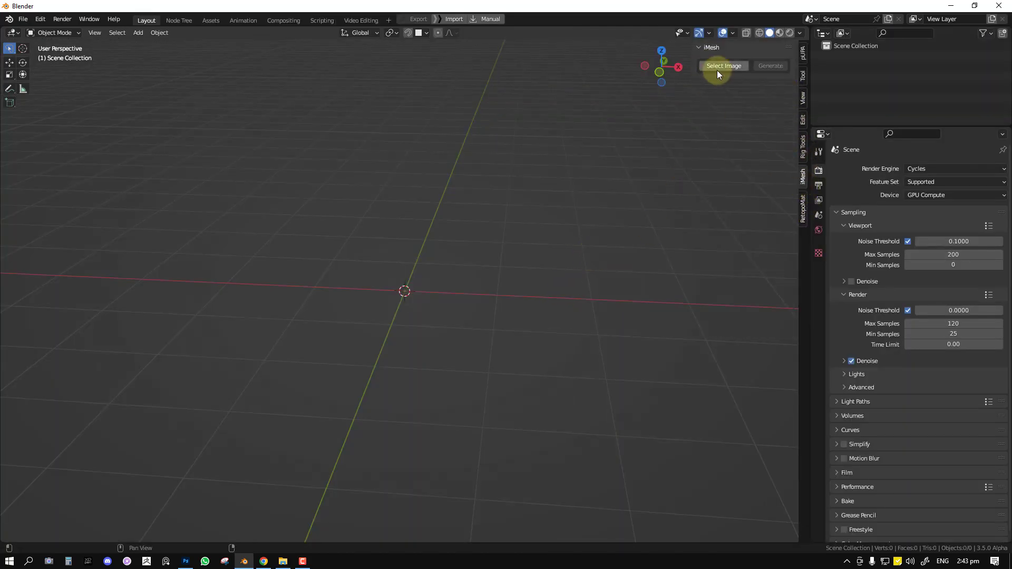
# Select 1.png from the Desktop as the iMesh source image
pyautogui.click(720, 65)
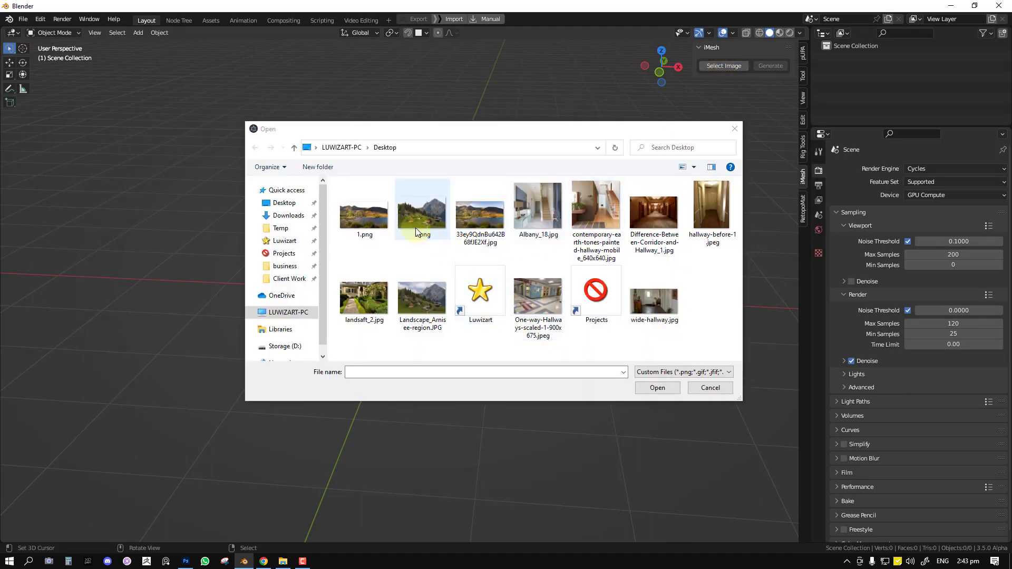
pyautogui.click(376, 225)
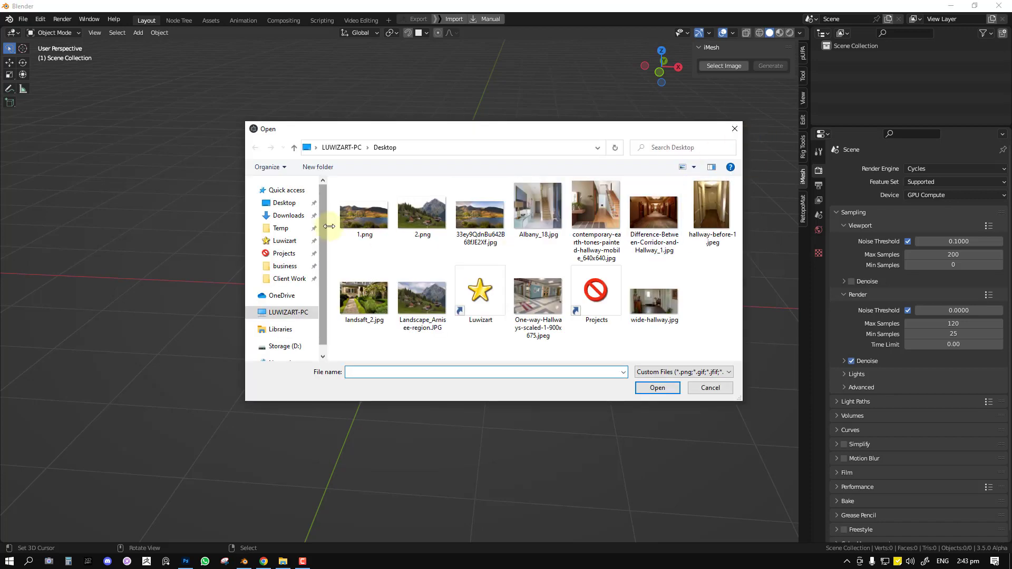
pyautogui.doubleClick(353, 216)
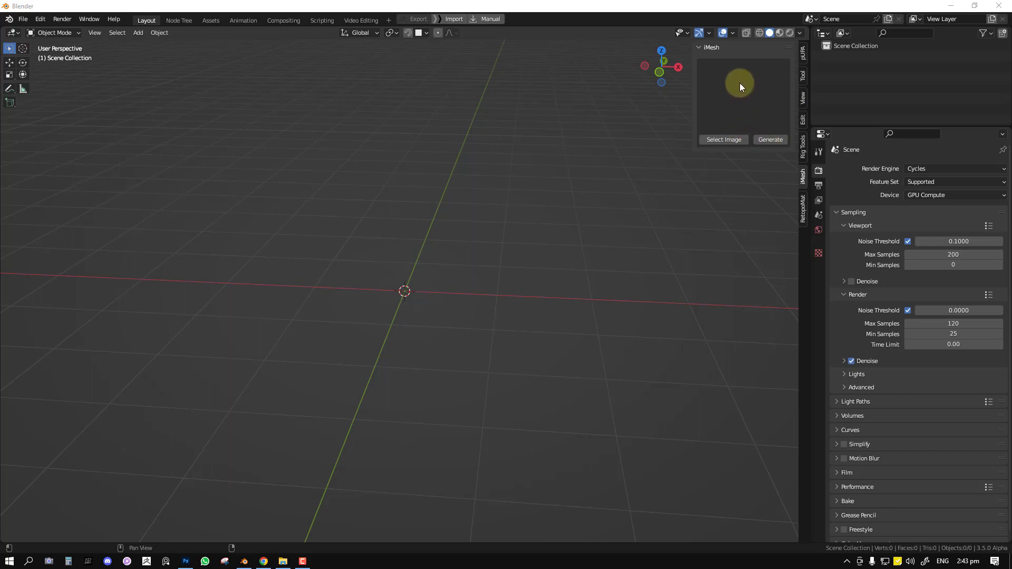
pyautogui.moveTo(493, 253); pyautogui.dragTo(631, 198, button='middle')
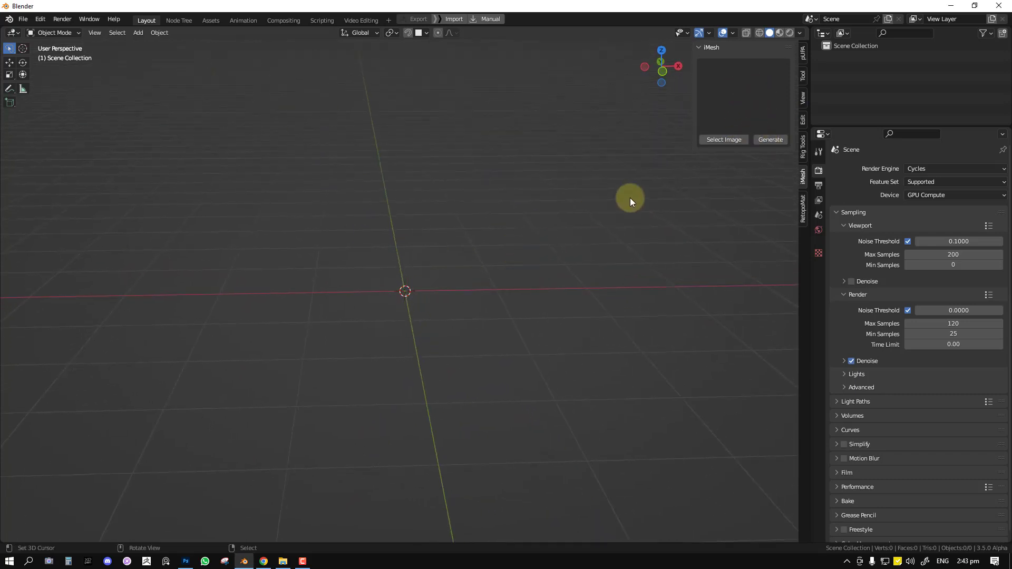
# Generate the iMesh depth mesh from 1.png and view it from the front
pyautogui.click(773, 139)
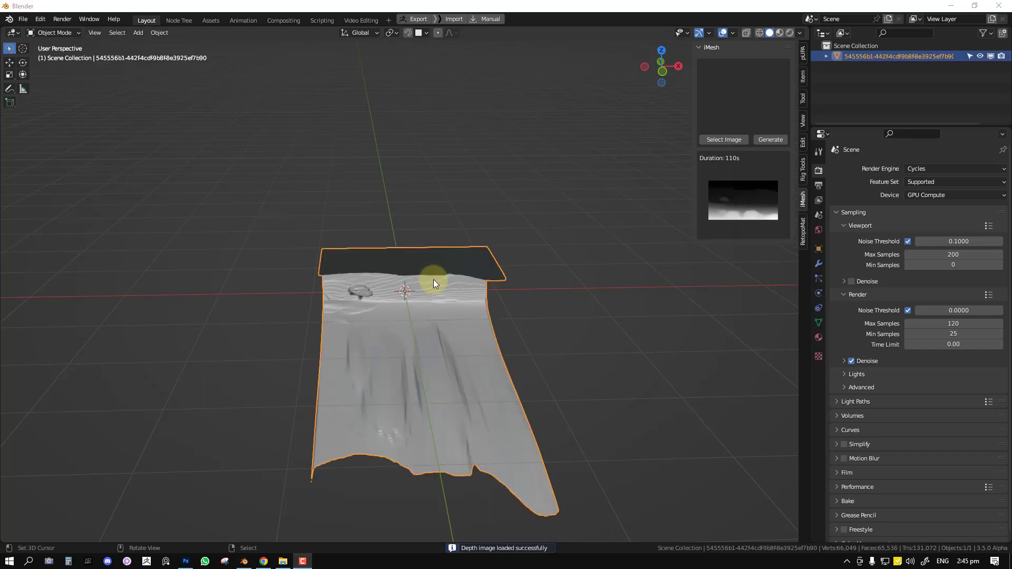
pyautogui.moveTo(434, 279)
pyautogui.mouseDown(button='middle')
pyautogui.moveTo(418, 268)
pyautogui.moveTo(422, 277)
pyautogui.mouseUp(button='middle')
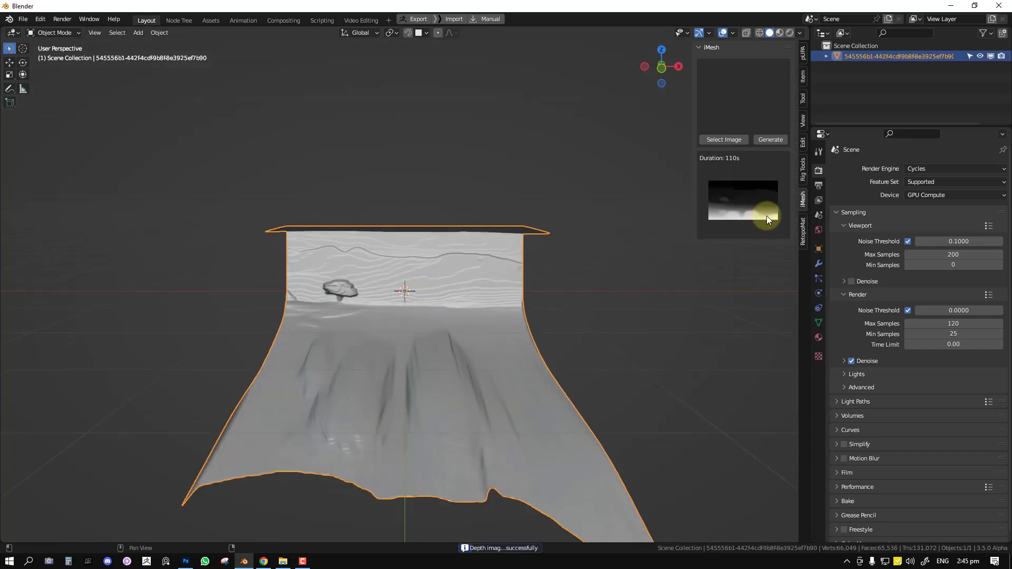
# Show the landscape mesh with its lakeside photo texture and orbit around it deselected
pyautogui.press('z')
pyautogui.click(422, 318)
pyautogui.moveTo(426, 321)
pyautogui.mouseDown(button='middle')
pyautogui.moveTo(454, 318)
pyautogui.moveTo(471, 337)
pyautogui.moveTo(416, 331)
pyautogui.moveTo(395, 347)
pyautogui.moveTo(451, 336)
pyautogui.mouseUp(button='middle')
pyautogui.hotkey('alt', 'a')
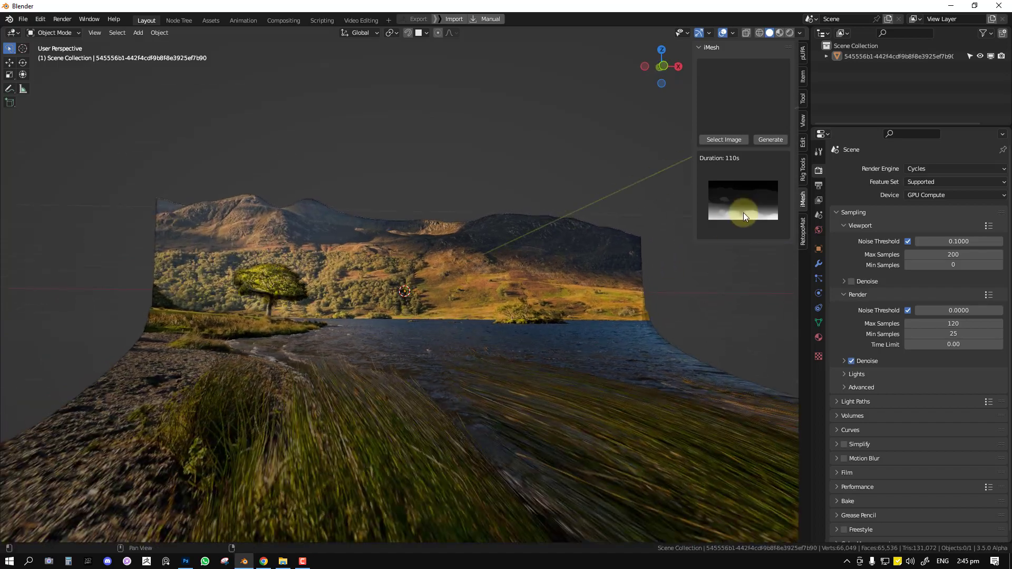
pyautogui.scroll(-4, 527, 372)
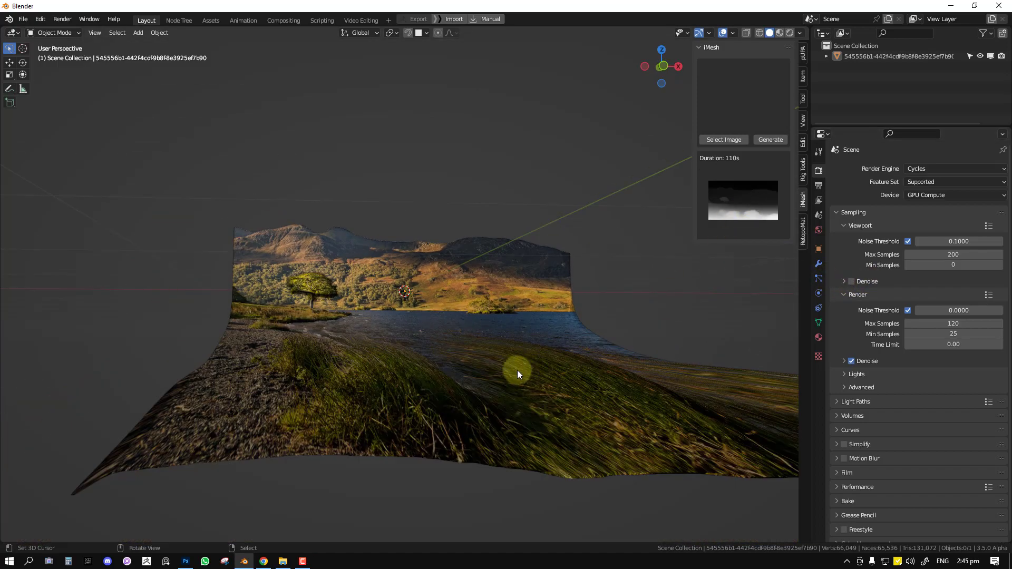
pyautogui.moveTo(517, 372); pyautogui.dragTo(491, 371, button='middle')
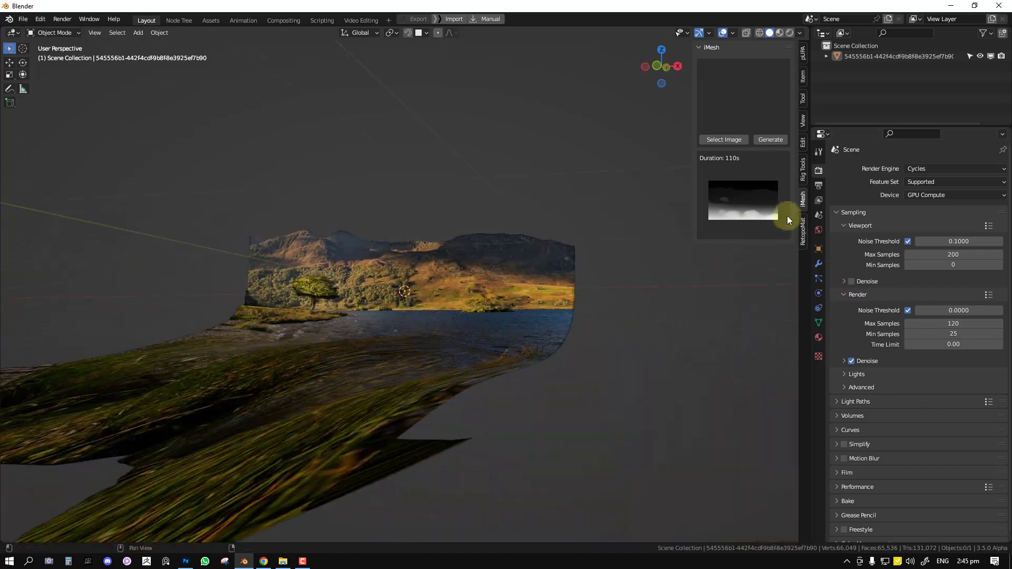
# Set the iMesh Transform Y to 0.310 and Transform Z to 1.510
pyautogui.click(819, 264)
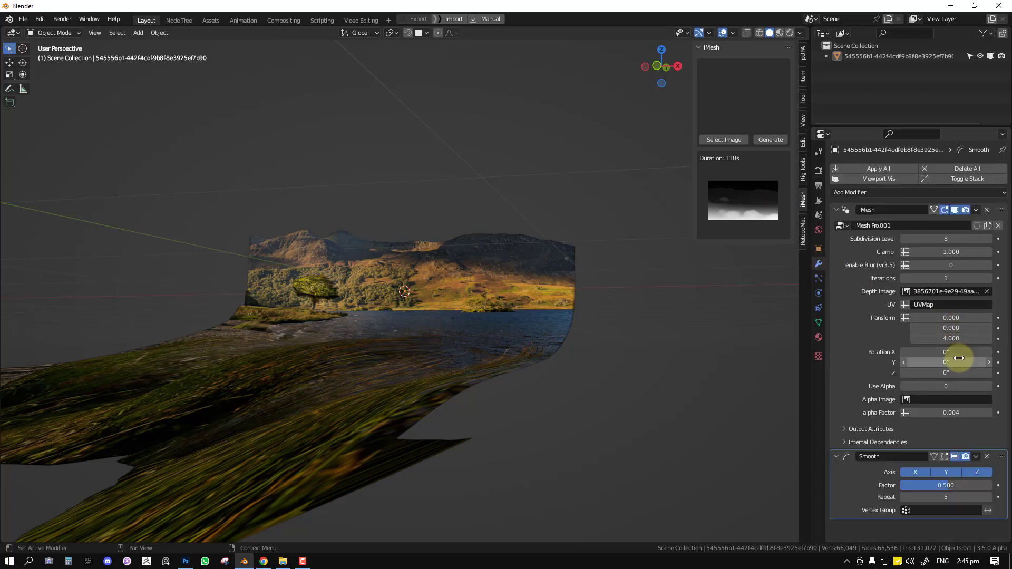
pyautogui.moveTo(958, 339); pyautogui.dragTo(520, 219)
pyautogui.moveTo(520, 219); pyautogui.dragTo(422, 389, button='middle')
pyautogui.moveTo(980, 324); pyautogui.dragTo(475, 332)
pyautogui.moveTo(549, 355); pyautogui.dragTo(601, 354, button='middle')
pyautogui.scroll(6, 580, 380)
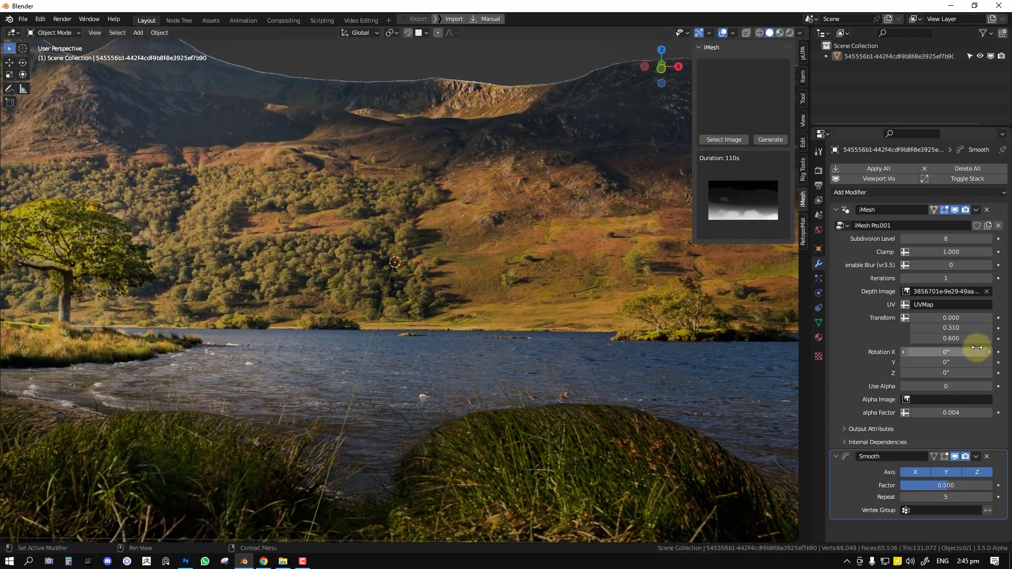
pyautogui.moveTo(957, 331); pyautogui.dragTo(433, 358)
pyautogui.moveTo(432, 358); pyautogui.dragTo(513, 326, button='middle')
# Use the landscape's own image as the alpha image and set Use Alpha to 1
pyautogui.click(935, 399)
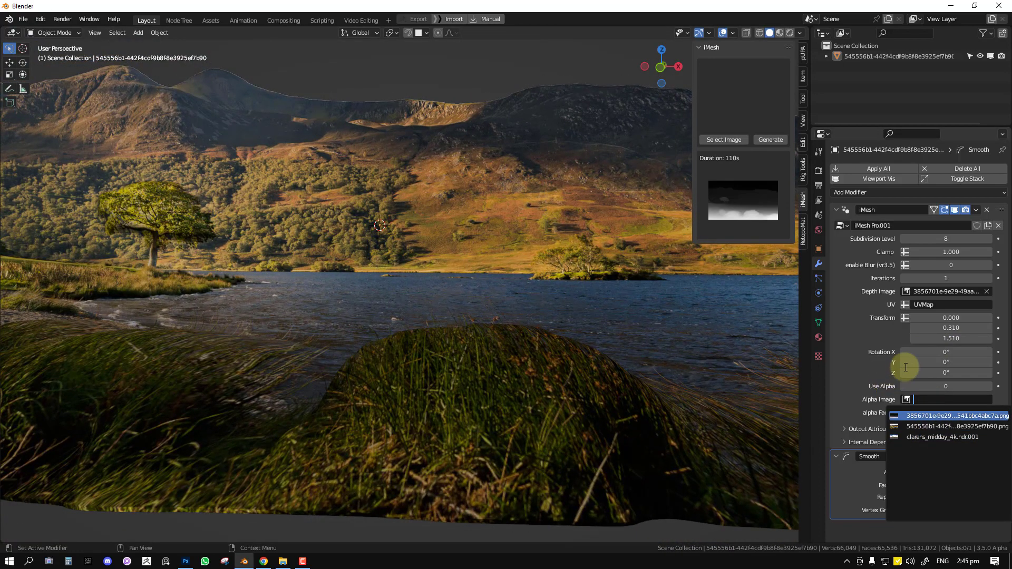
pyautogui.click(819, 337)
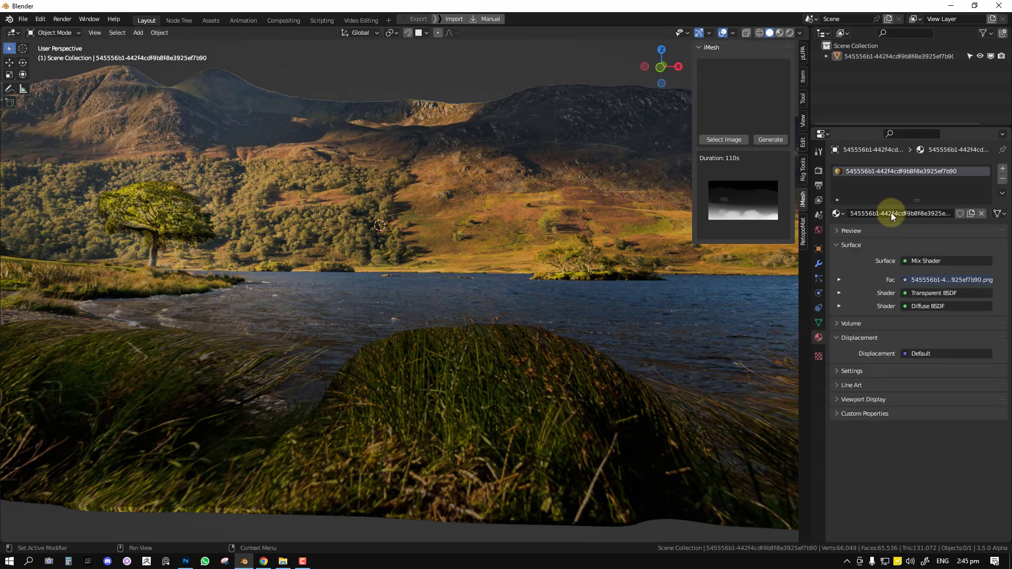
pyautogui.click(891, 213)
pyautogui.click(819, 263)
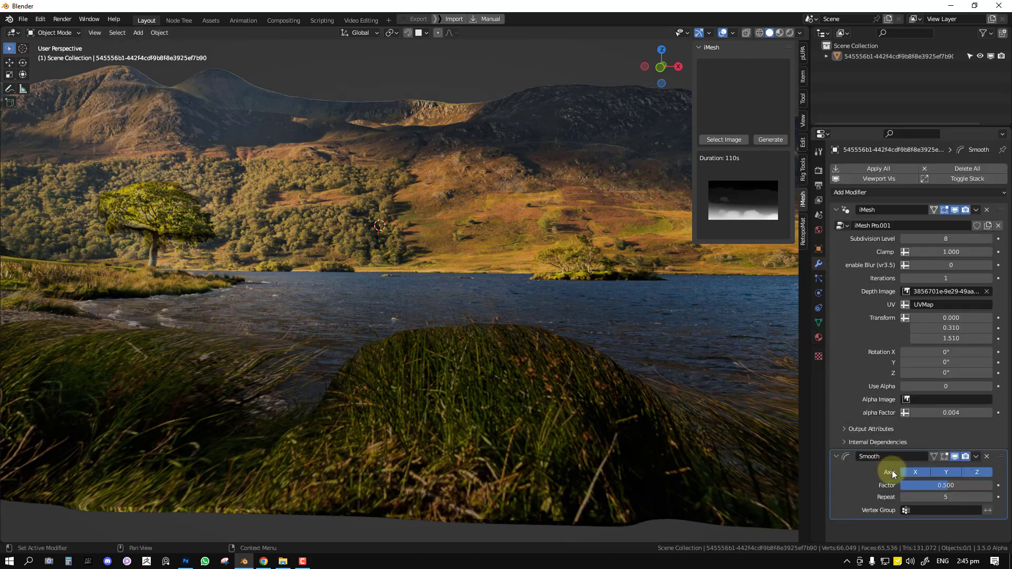
pyautogui.click(924, 400)
pyautogui.click(928, 426)
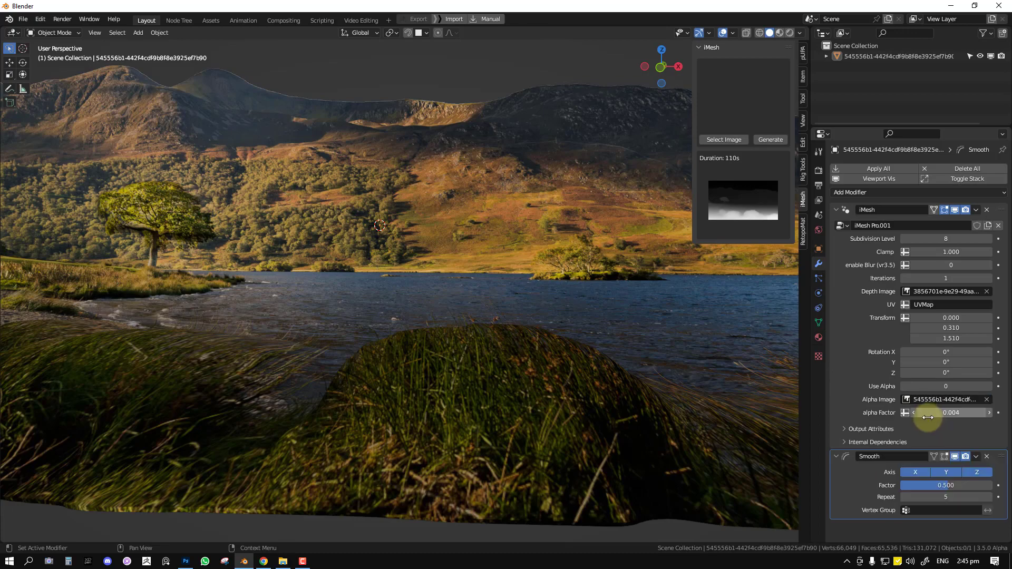
pyautogui.click(986, 387)
pyautogui.moveTo(381, 236); pyautogui.dragTo(743, 169, button='middle')
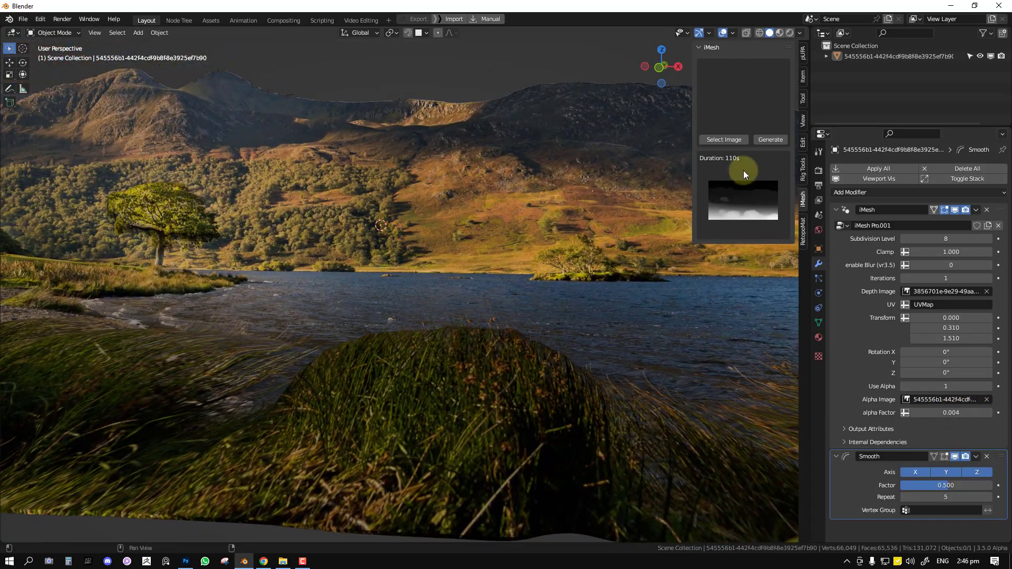
# Reset iMesh and load One-way-Hallways-scaled-1-900x675.jpeg as the new source, then generate
pyautogui.click(742, 139)
pyautogui.click(729, 66)
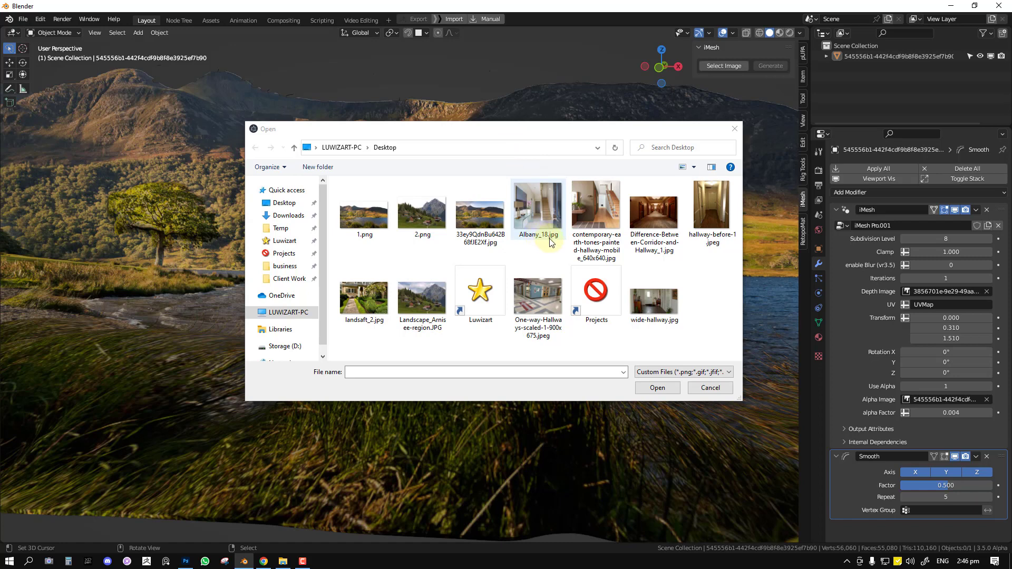
pyautogui.click(537, 302)
pyautogui.doubleClick(522, 301)
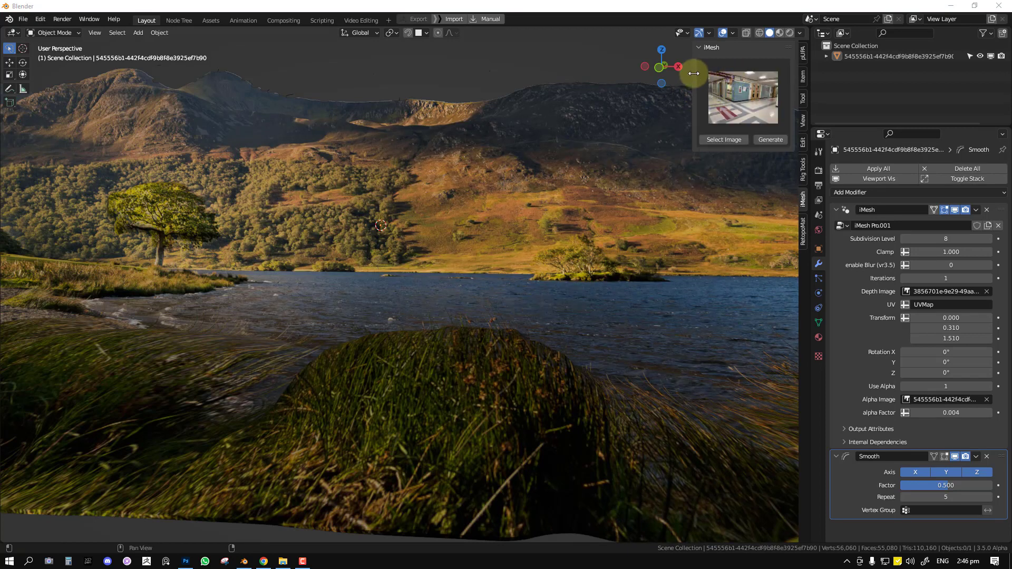
pyautogui.click(772, 142)
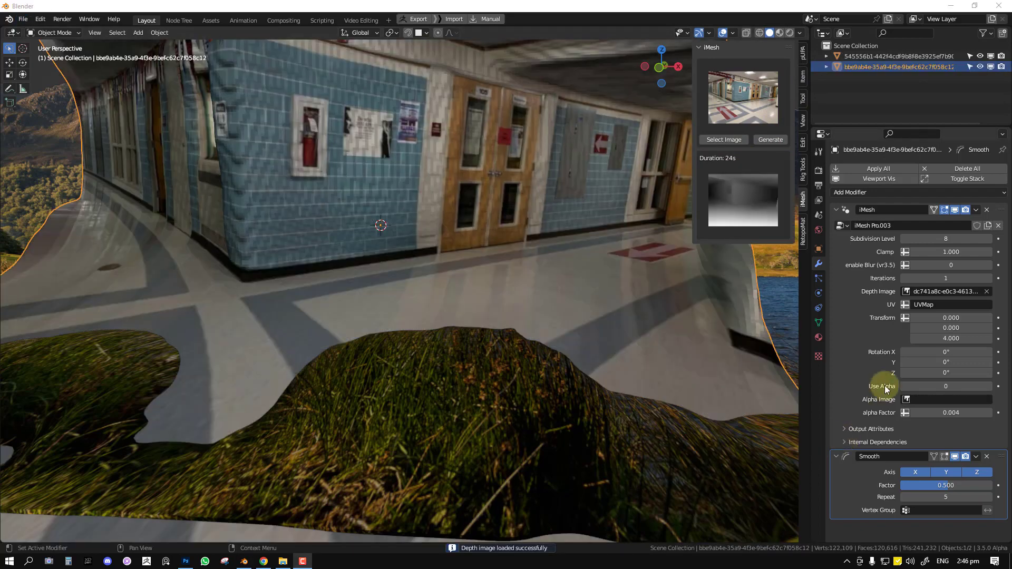
# Delete the old landscape mesh beside the new hallway mesh
pyautogui.moveTo(580, 338); pyautogui.dragTo(350, 371, button='middle')
pyautogui.click(334, 377)
pyautogui.press('Delete')
# Select the hallway mesh and enter 15 as its subdivision level
pyautogui.moveTo(426, 299); pyautogui.dragTo(590, 238, button='middle')
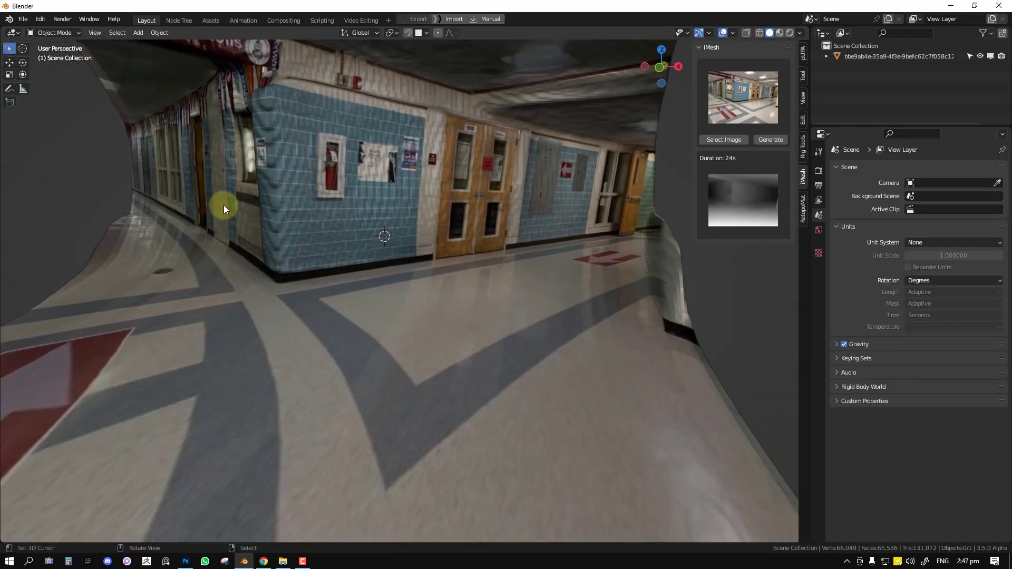
pyautogui.moveTo(236, 247); pyautogui.dragTo(523, 241, button='middle')
pyautogui.click(492, 219)
pyautogui.click(969, 238)
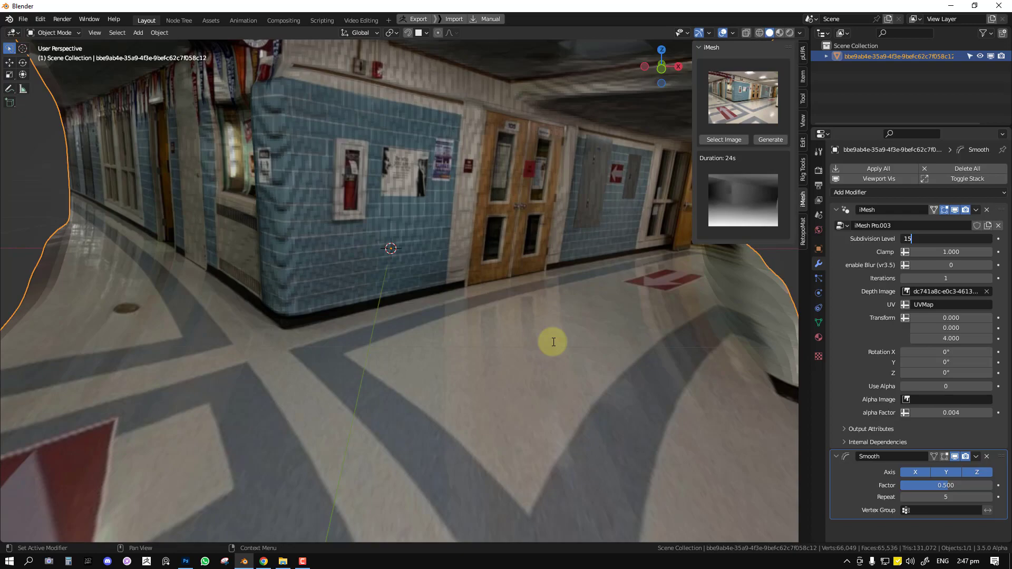
# Commit subdivision level 15, set Blur to 1 and blur iterations to 80
pyautogui.press('Return')
pyautogui.moveTo(661, 336); pyautogui.dragTo(602, 319, button='middle')
pyautogui.click(944, 265)
pyautogui.write('1')
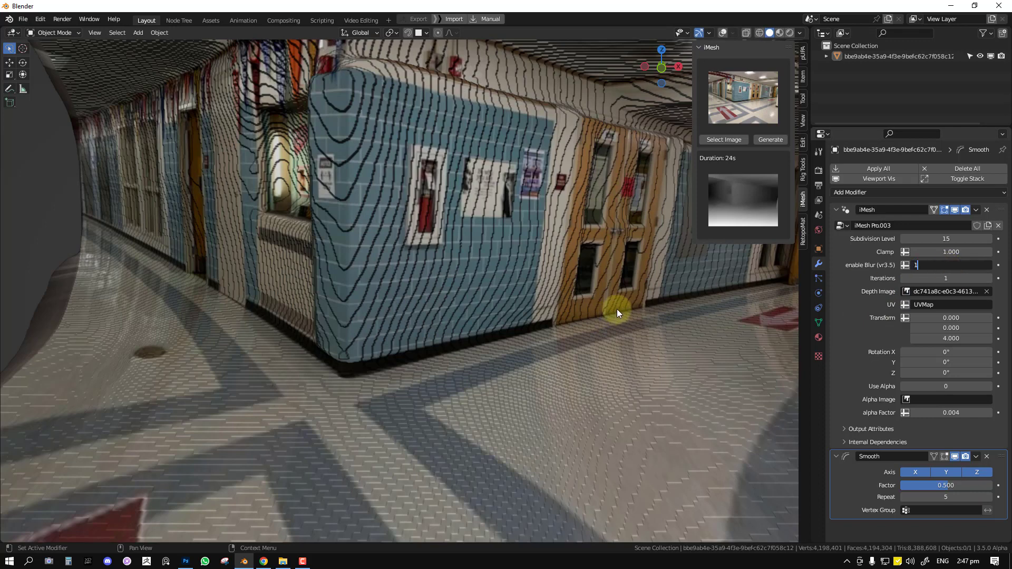
pyautogui.click(951, 278)
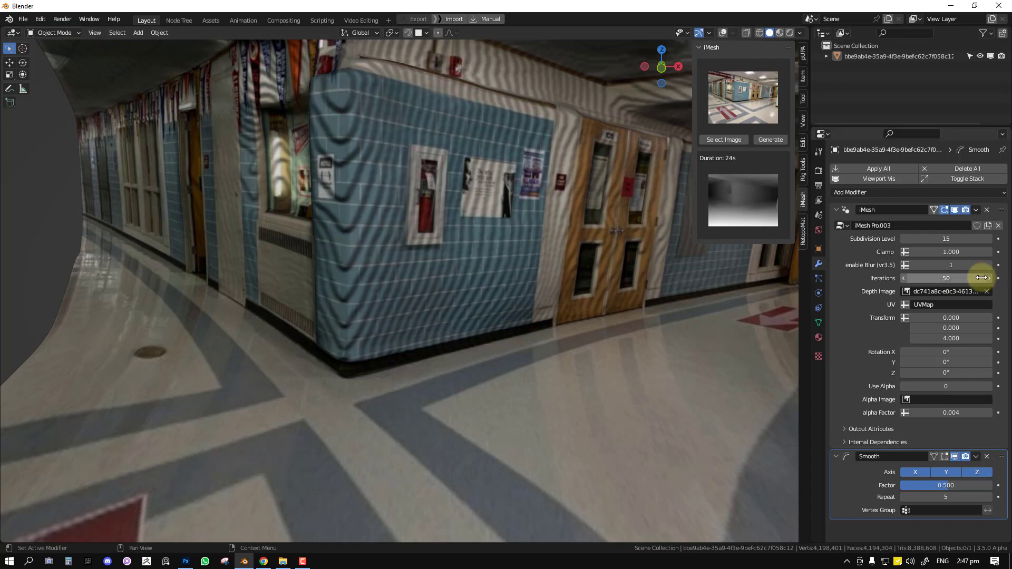
pyautogui.click(975, 278)
pyautogui.write('7')
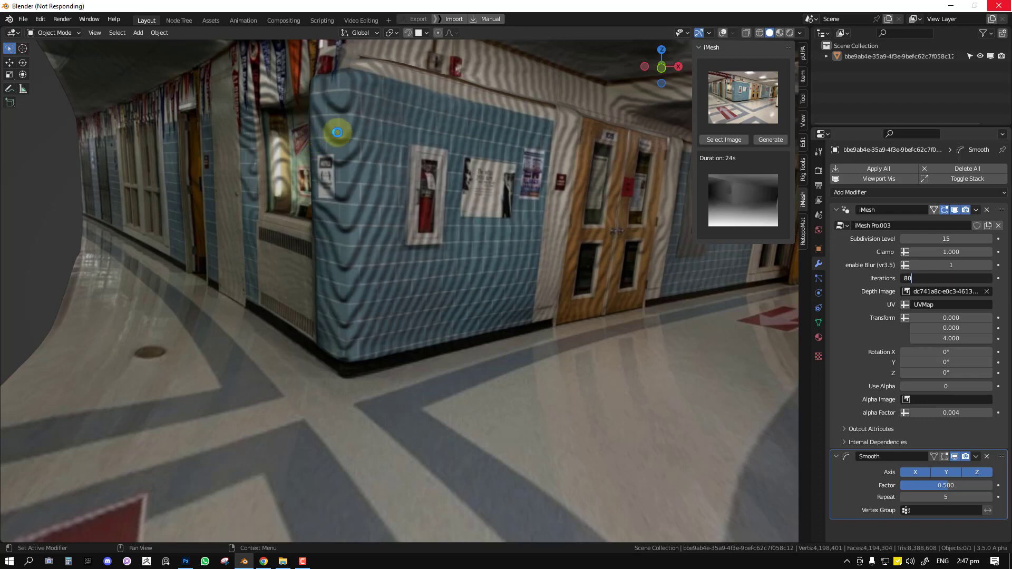
pyautogui.moveTo(338, 132); pyautogui.dragTo(300, 240, button='middle')
# Set subdivision level 7 and Transform Y to 1.210, keeping Transform X at 0
pyautogui.click(970, 238)
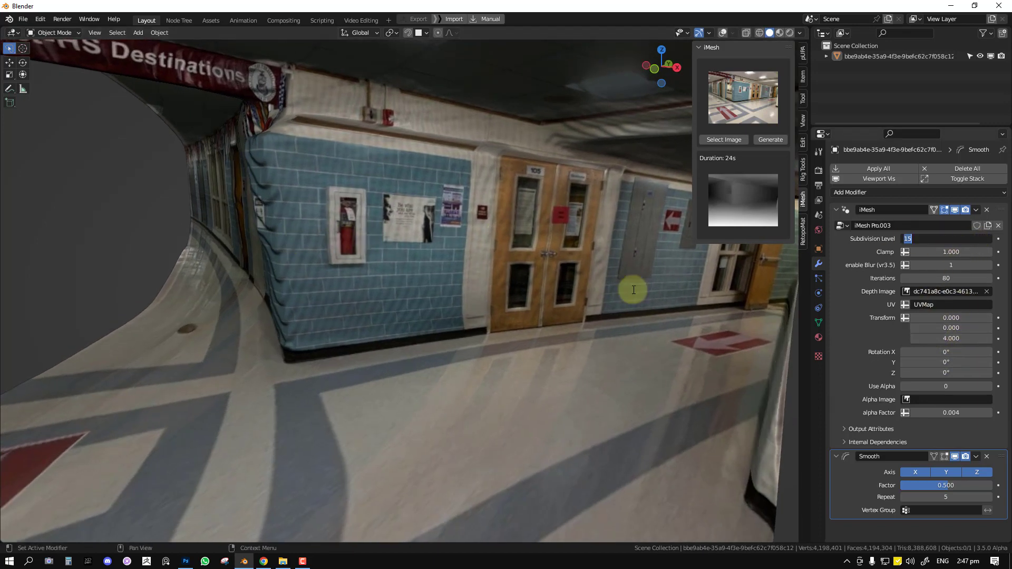
pyautogui.write('7')
pyautogui.press('Return')
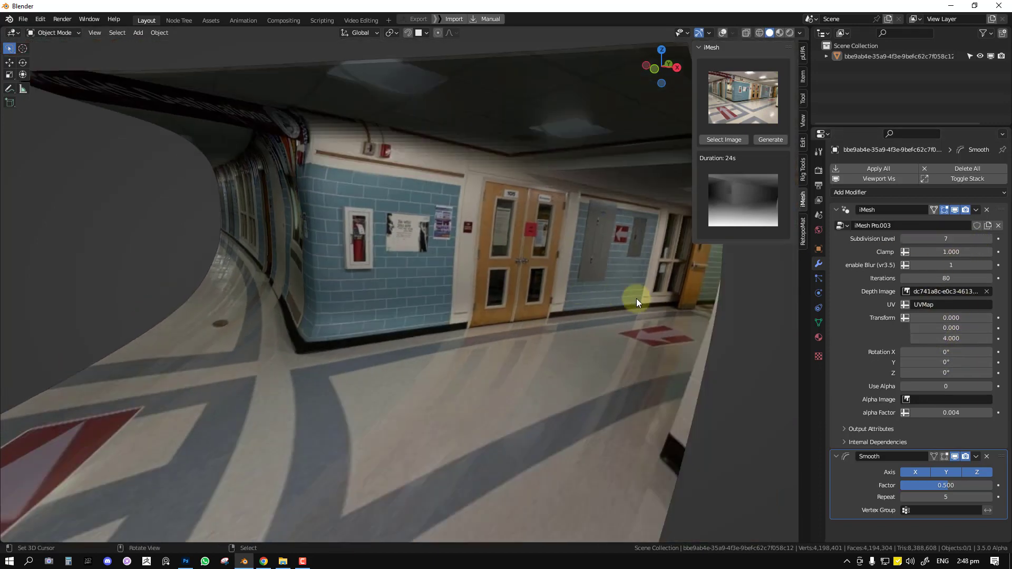
pyautogui.moveTo(944, 328); pyautogui.dragTo(517, 335)
pyautogui.moveTo(518, 335); pyautogui.dragTo(407, 258, button='middle')
pyautogui.click(406, 257)
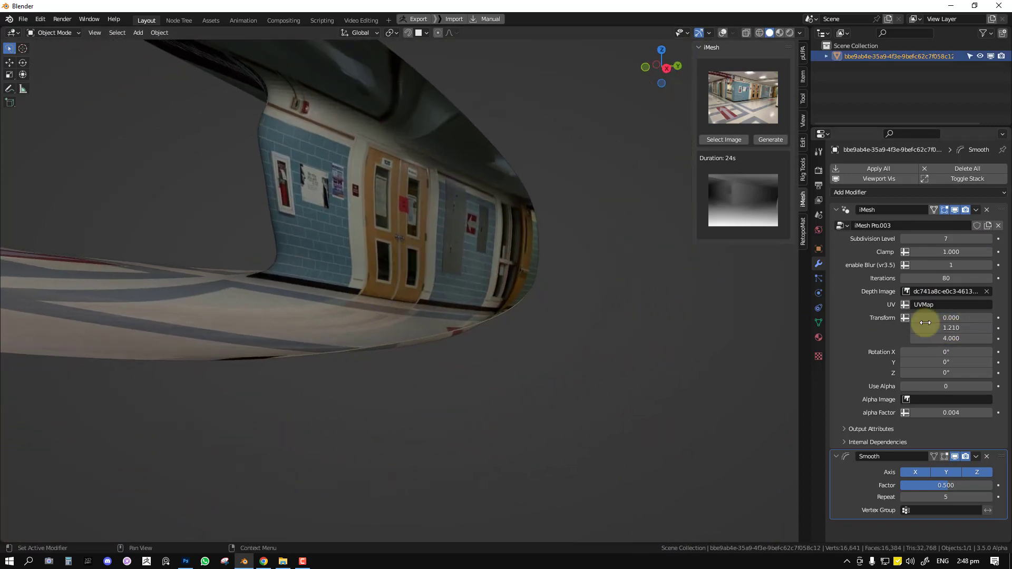
pyautogui.moveTo(986, 318); pyautogui.dragTo(460, 318)
pyautogui.hotkey('ctrl', 'z')
pyautogui.moveTo(507, 229); pyautogui.dragTo(685, 300, button='middle')
# Raise the hallway mesh's subdivision level to 14
pyautogui.click(959, 240)
pyautogui.write('14')
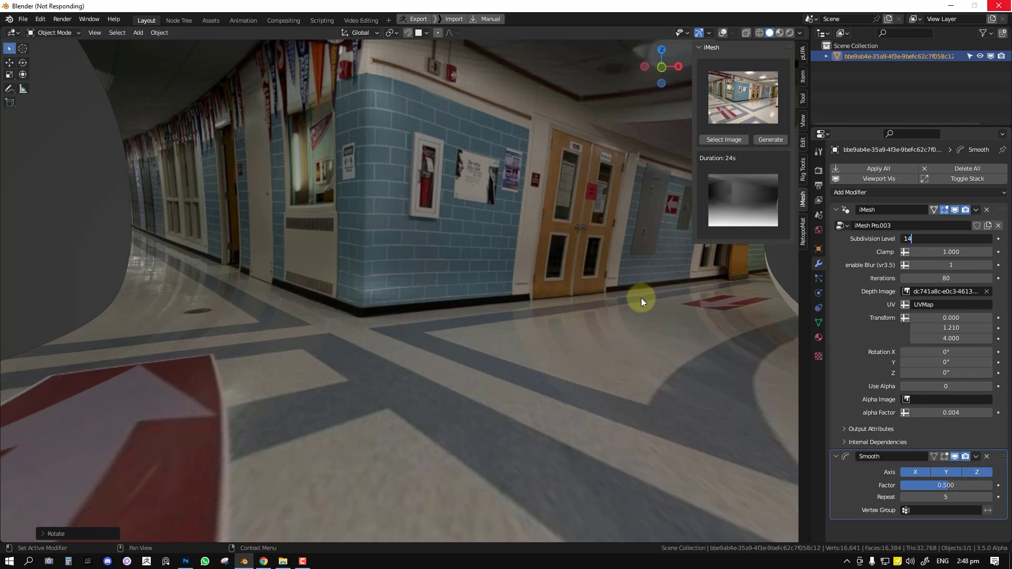
pyautogui.moveTo(639, 298); pyautogui.dragTo(485, 331, button='middle')
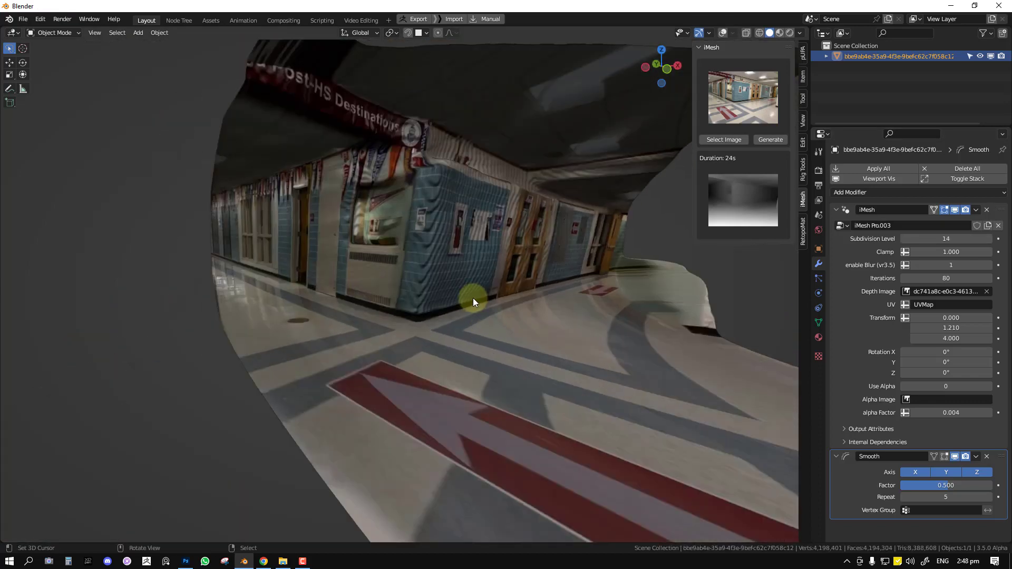
# Convert the hallway depth object to a plain mesh, baking in its iMesh and Smooth modifiers
pyautogui.click(149, 34)
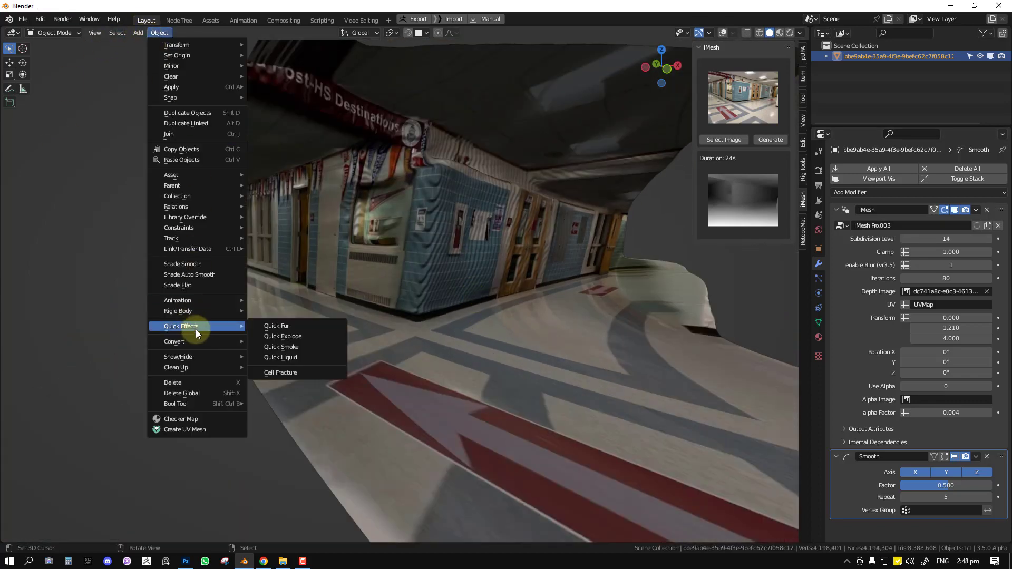
pyautogui.moveTo(192, 340)
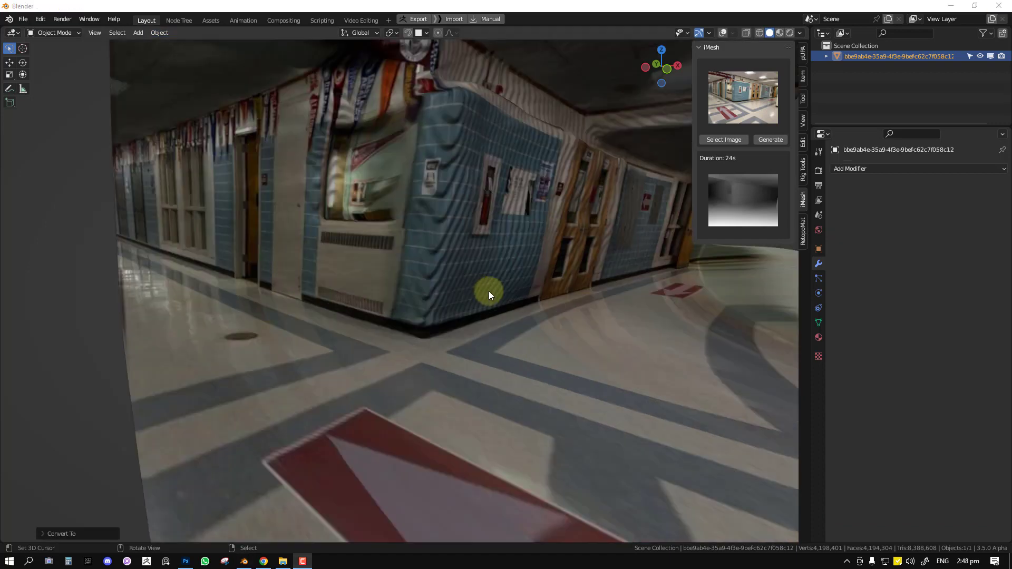
pyautogui.moveTo(489, 292); pyautogui.dragTo(440, 304, button='middle')
pyautogui.click(897, 169)
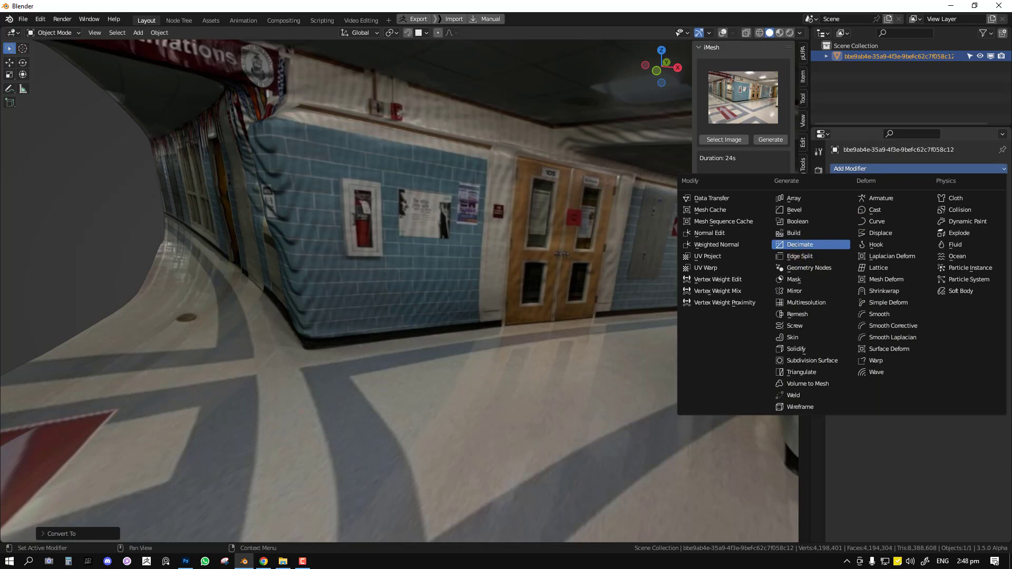
# Add a Decimate modifier to the hallway mesh with a ratio of 0.06
pyautogui.click(800, 245)
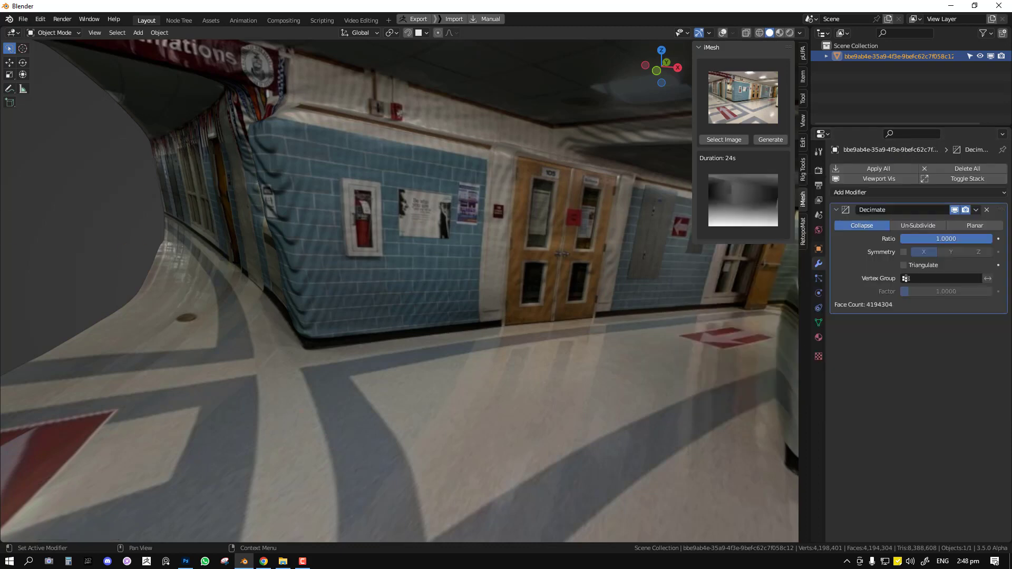
pyautogui.doubleClick(953, 238)
pyautogui.press('BackSpace')
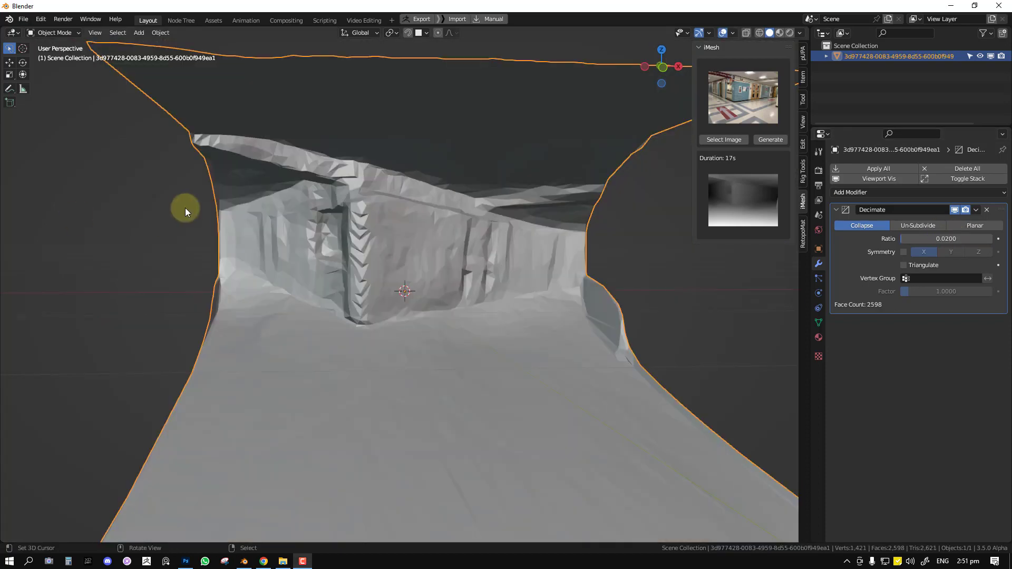
pyautogui.moveTo(185, 207); pyautogui.dragTo(450, 223, button='middle')
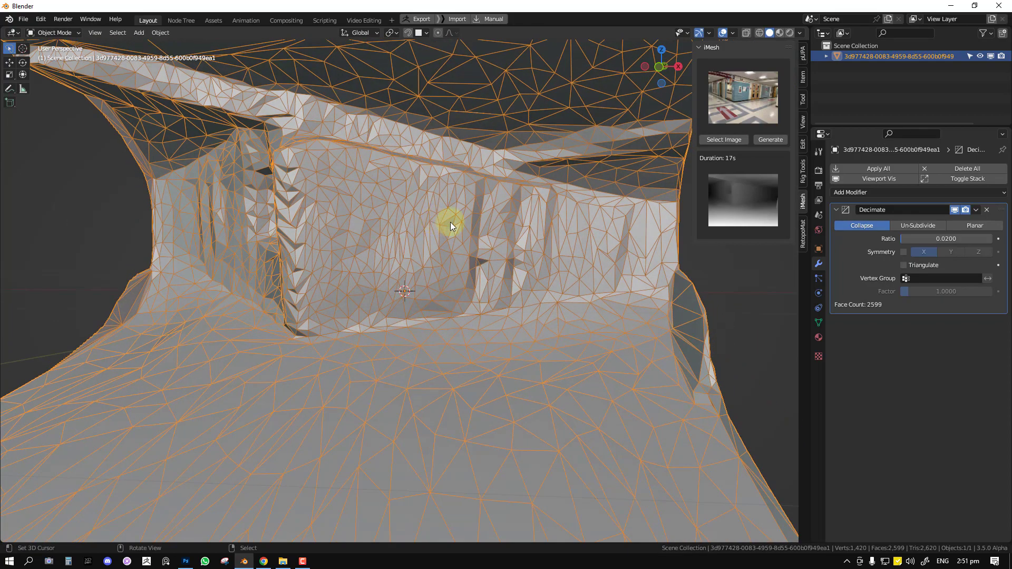
pyautogui.click(961, 240)
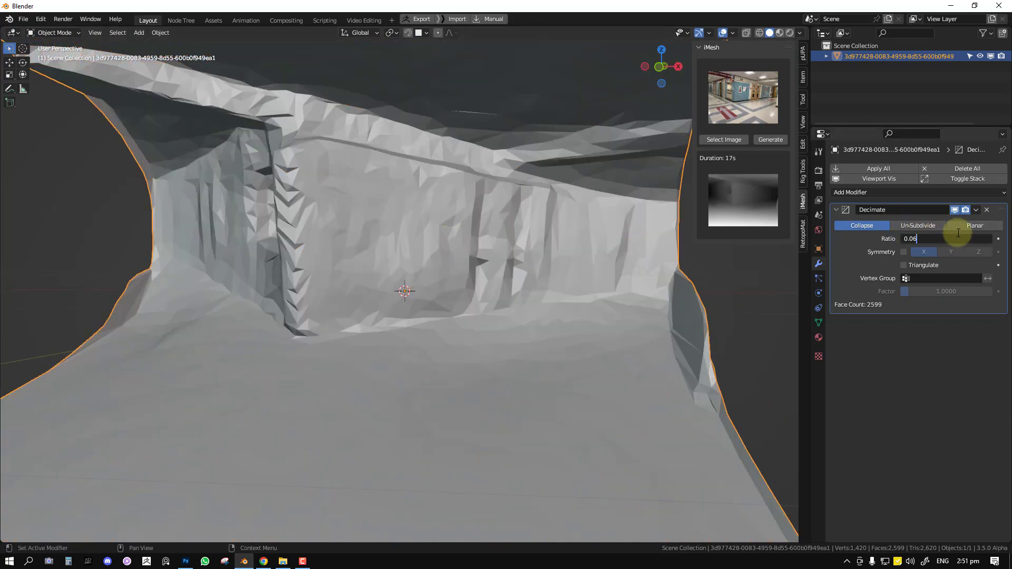
pyautogui.press('Return')
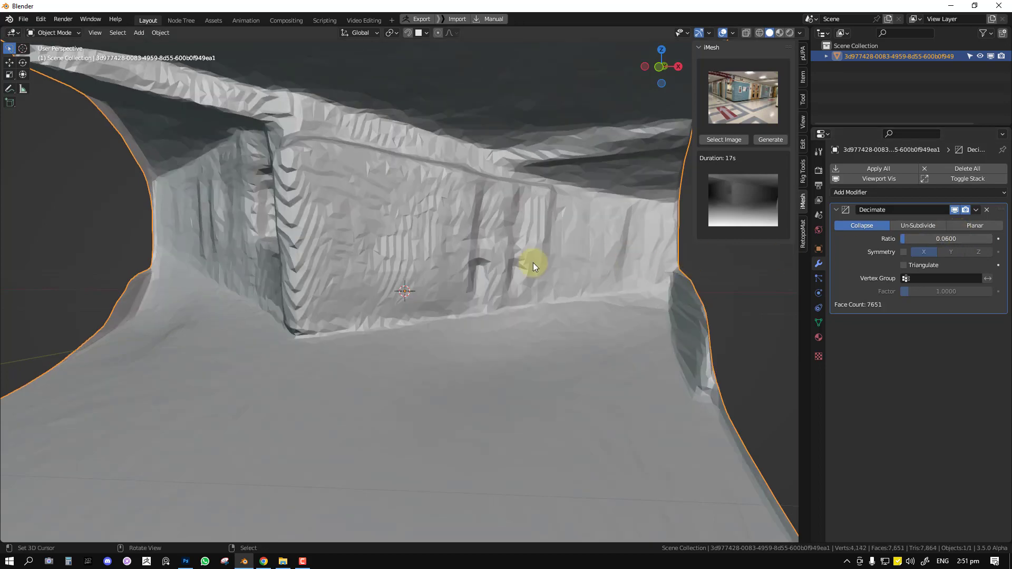
pyautogui.moveTo(493, 264); pyautogui.dragTo(525, 267, button='middle')
# Shade the hallway mesh smooth and set the viewport colour to Texture
pyautogui.rightClick(514, 226)
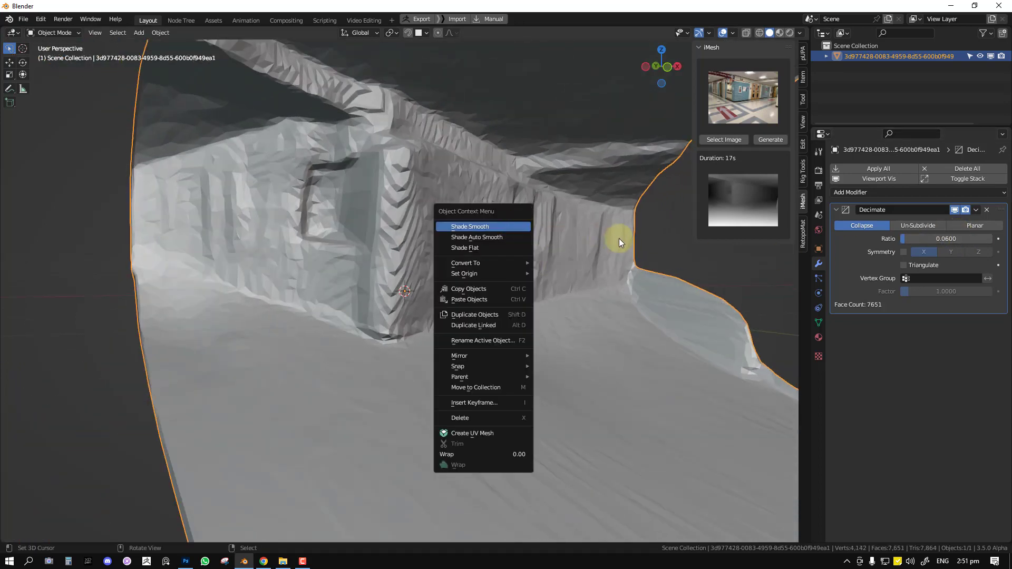
pyautogui.press('Return')
pyautogui.scroll(6, 543, 237)
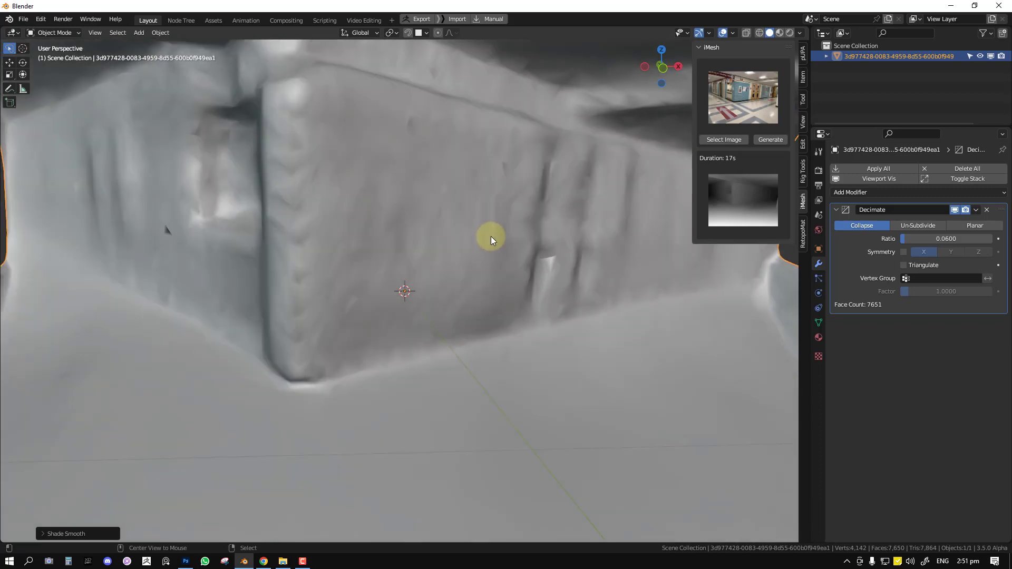
pyautogui.hotkey('shift', 'v')
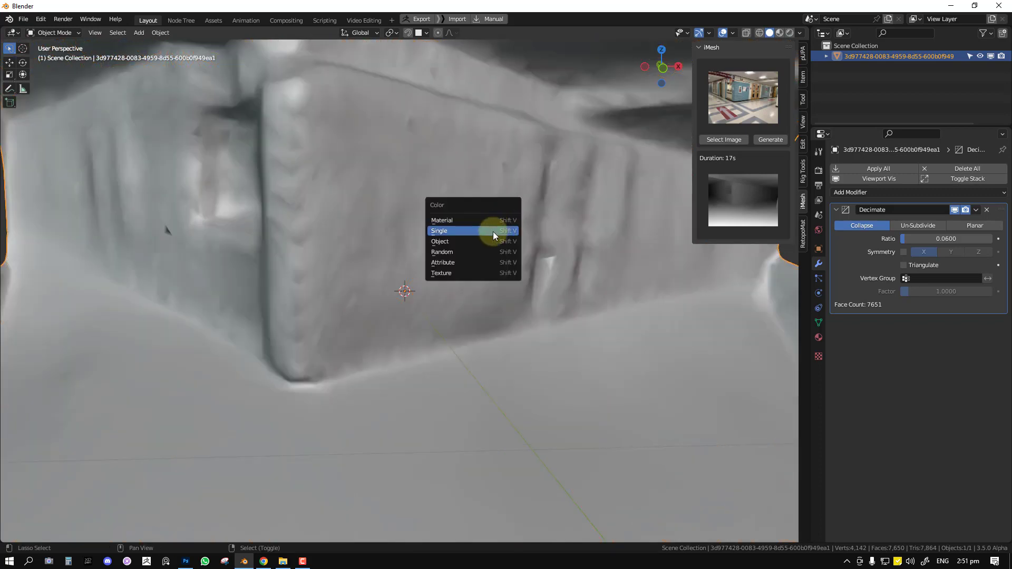
pyautogui.click(470, 273)
pyautogui.scroll(-3, 471, 271)
pyautogui.moveTo(477, 264); pyautogui.dragTo(514, 251, button='middle')
# Toggle the Decimate modifier off and on to compare the wall detail
pyautogui.click(955, 210)
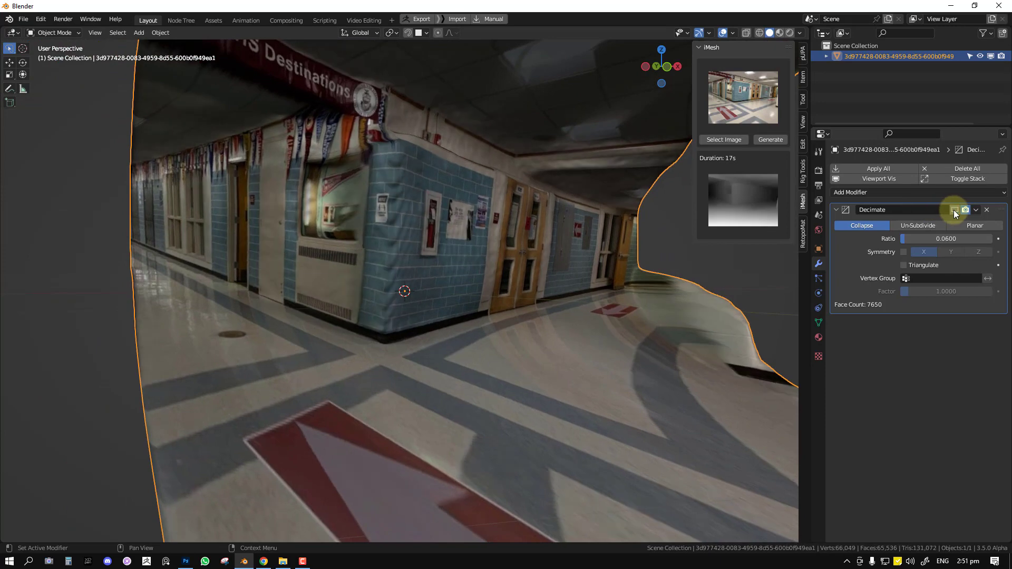
pyautogui.click(955, 210)
pyautogui.moveTo(626, 282); pyautogui.dragTo(566, 287, button='middle')
pyautogui.scroll(3, 574, 285)
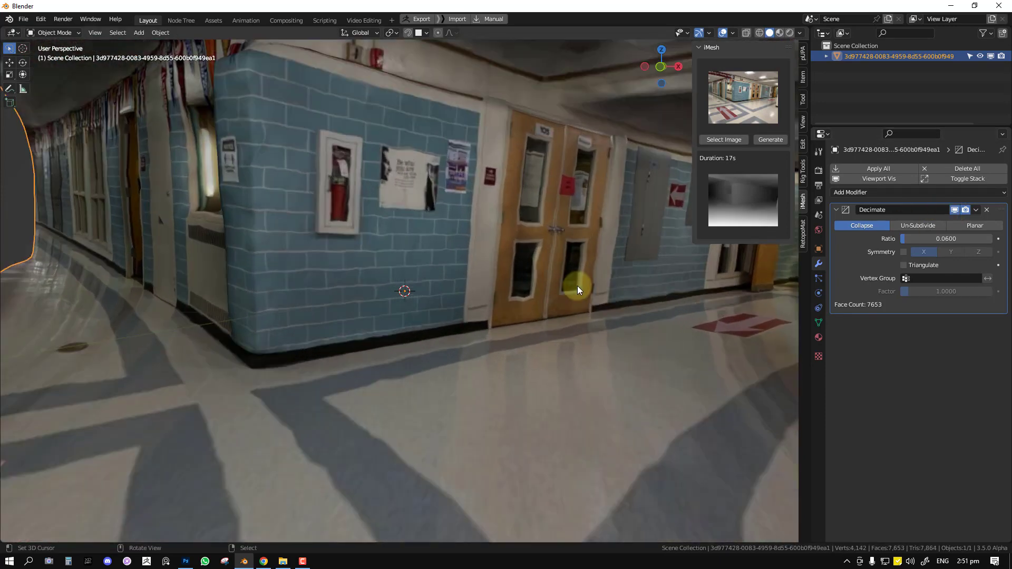
# Apply the Decimate modifier permanently, leaving about 7,653 faces and 4,142 vertices
pyautogui.click(975, 210)
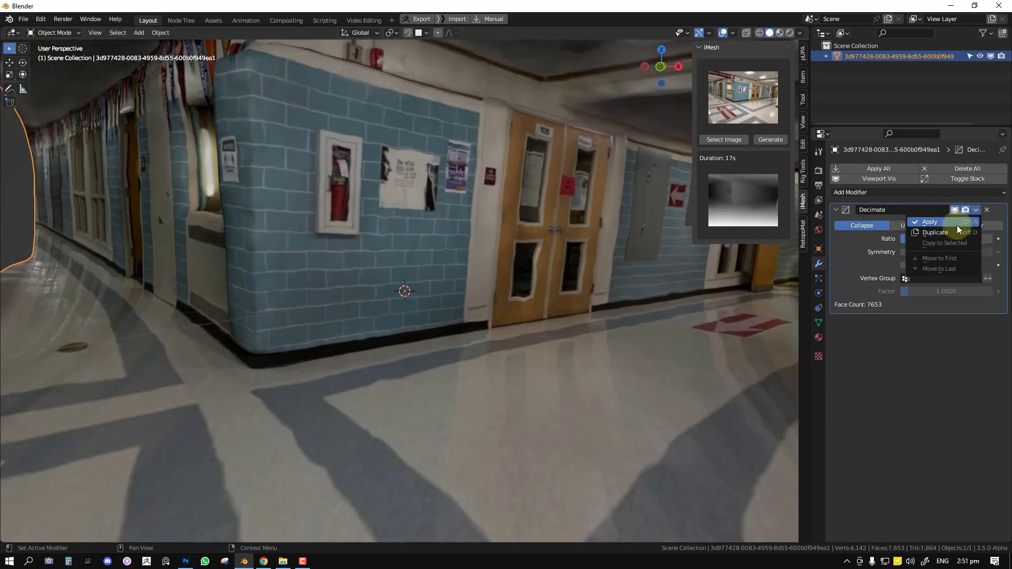
pyautogui.hotkey('ctrl', 'a')
pyautogui.moveTo(482, 249); pyautogui.dragTo(533, 228, button='middle')
# Select the reduced hallway mesh and orbit around it to inspect its wireframe
pyautogui.click(495, 245)
pyautogui.keyDown('shift'); pyautogui.click(576, 245); pyautogui.keyUp('shift')
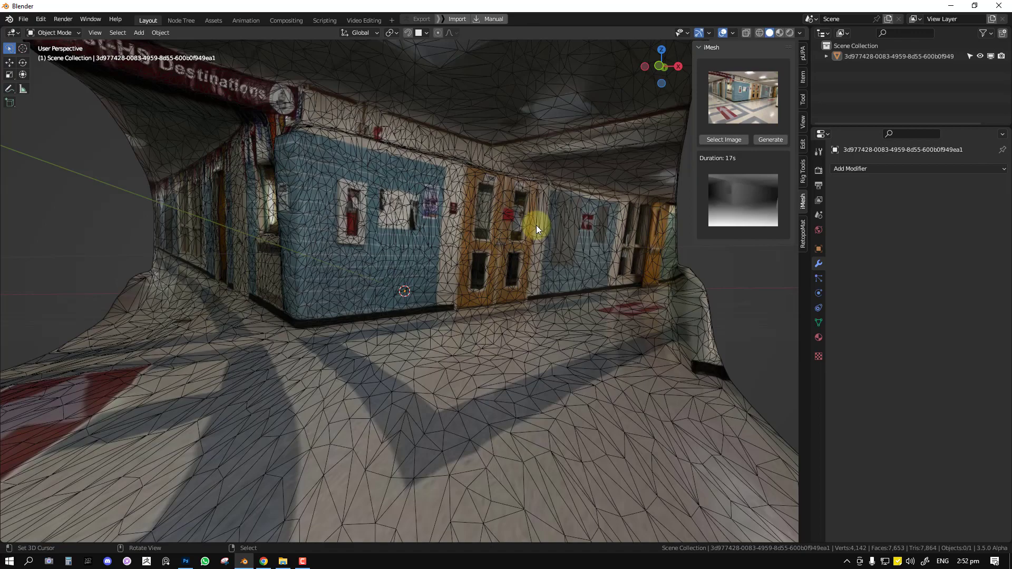
pyautogui.moveTo(222, 311)
pyautogui.mouseDown(button='middle')
pyautogui.moveTo(277, 316)
pyautogui.moveTo(259, 331)
pyautogui.moveTo(214, 331)
pyautogui.moveTo(223, 321)
pyautogui.mouseUp(button='middle')
pyautogui.click(224, 321)
pyautogui.scroll(-4, 369, 258)
pyautogui.moveTo(372, 269); pyautogui.dragTo(433, 271, button='middle')
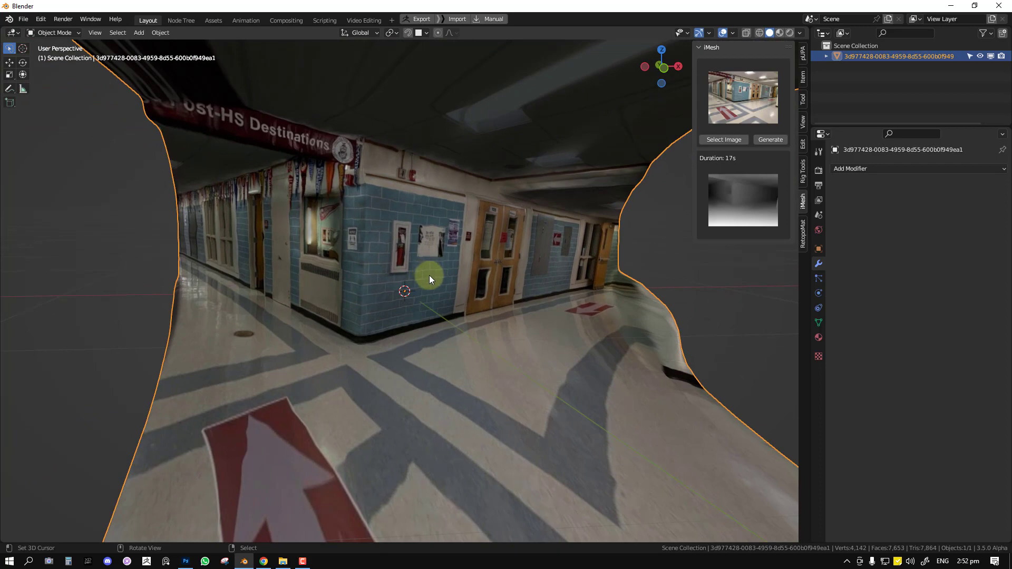